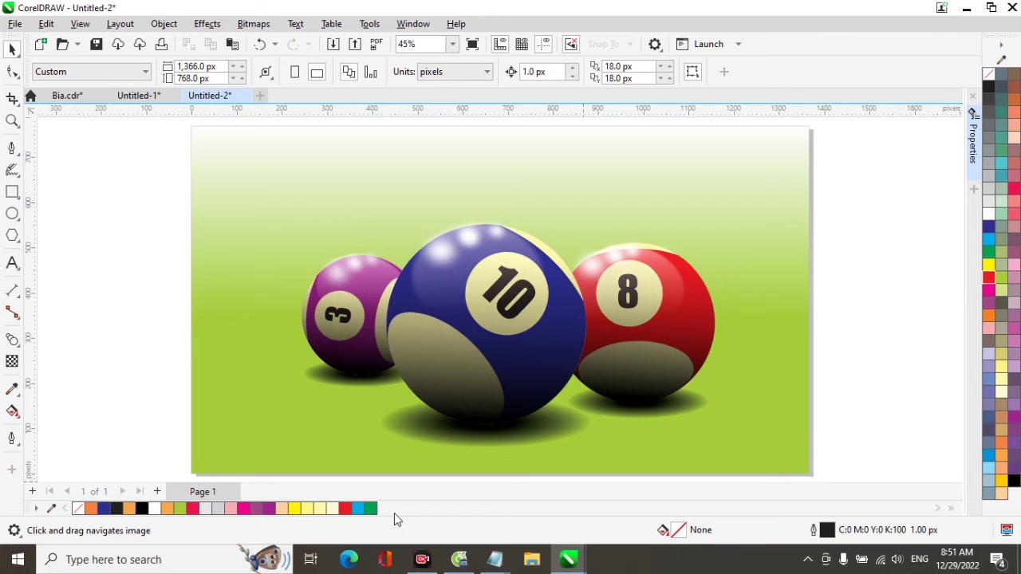
- Add a second page and draw a circle about 418 px in diameter slightly below the page's centre
left_click(157, 491)
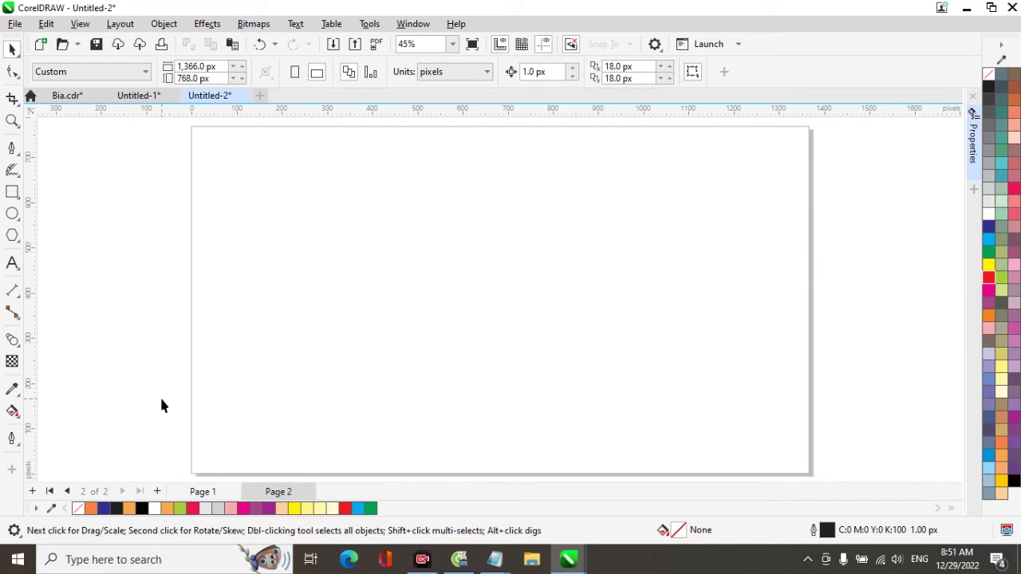
left_click(12, 215)
left_click_drag(389, 245, 582, 419)
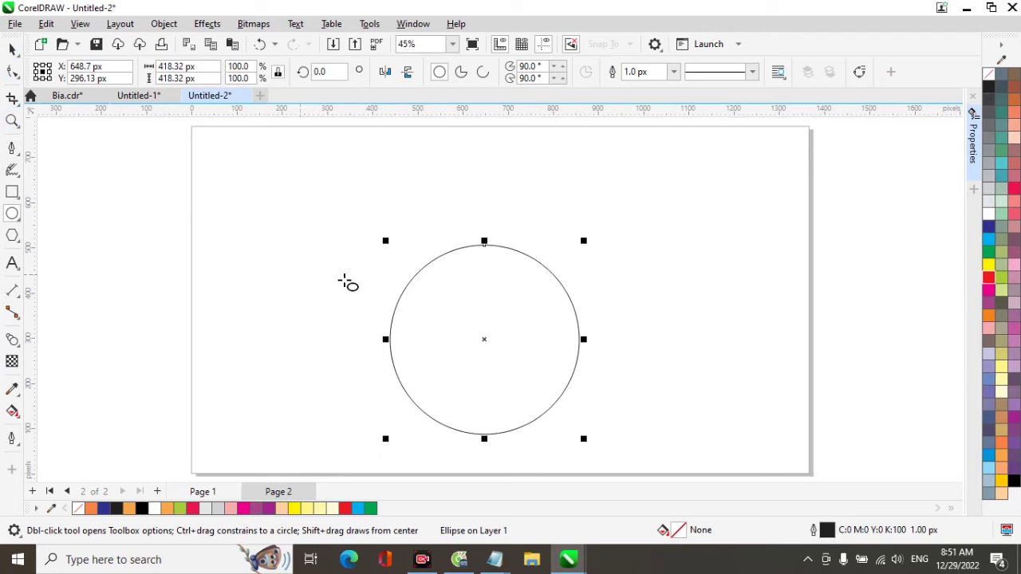
- Draw a circle about 655 px wide overlapping the first, and one about 384 px wide positioned inside it toward the lower left
left_click_drag(291, 234, 499, 396)
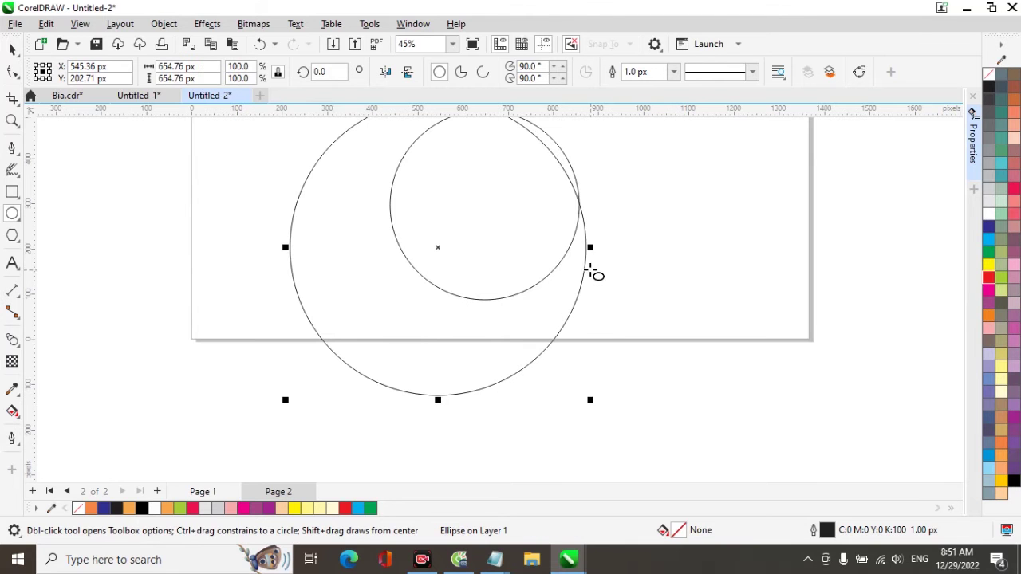
left_click_drag(585, 272, 547, 338)
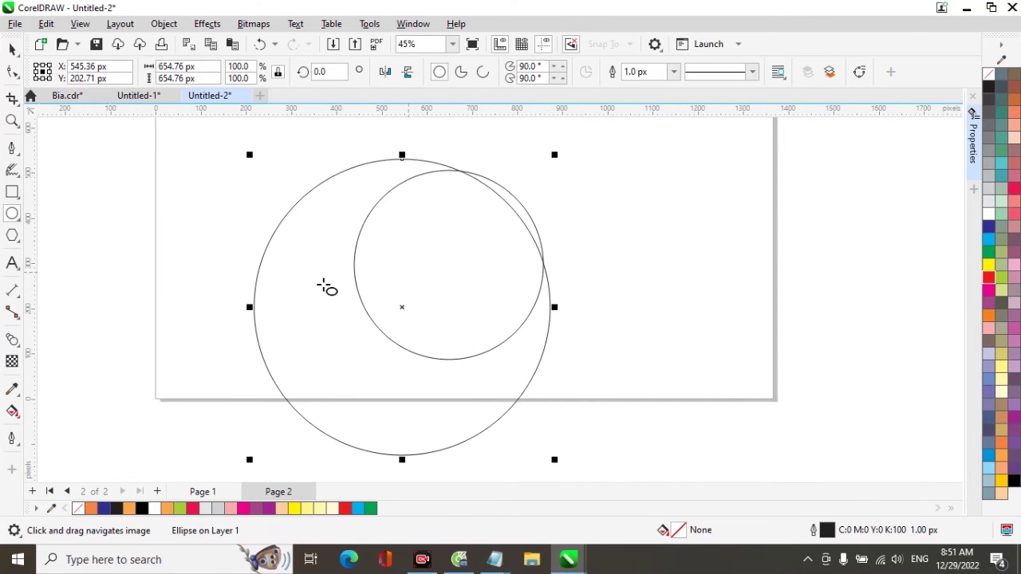
left_click_drag(316, 227, 458, 403)
key("space")
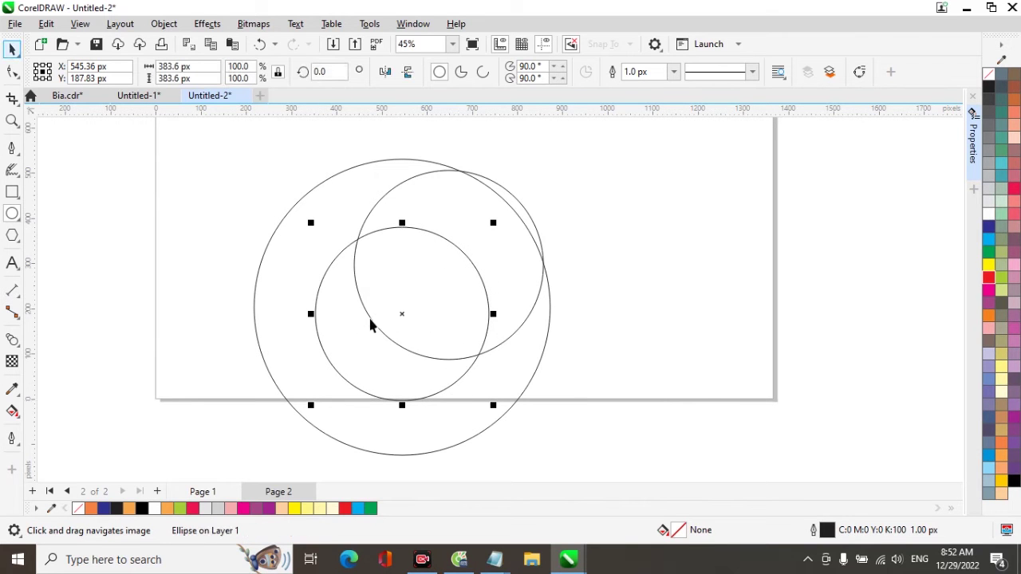
left_click_drag(403, 315, 382, 330)
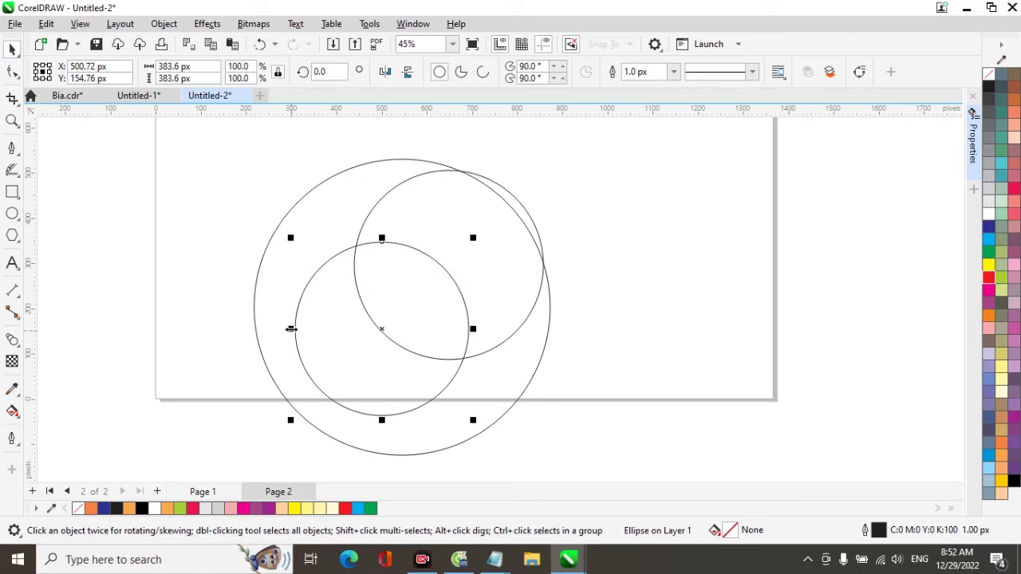
- Convert the 384 px circle to curves and reshape its upper-left side into an inward notch ending near the first circle's edge
key("ctrl+q")
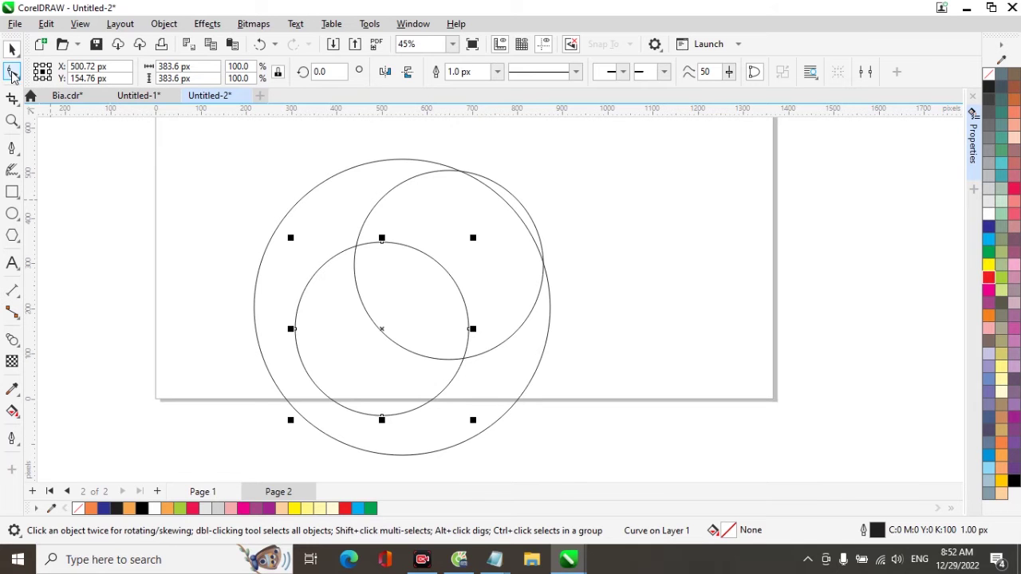
double_click(318, 272)
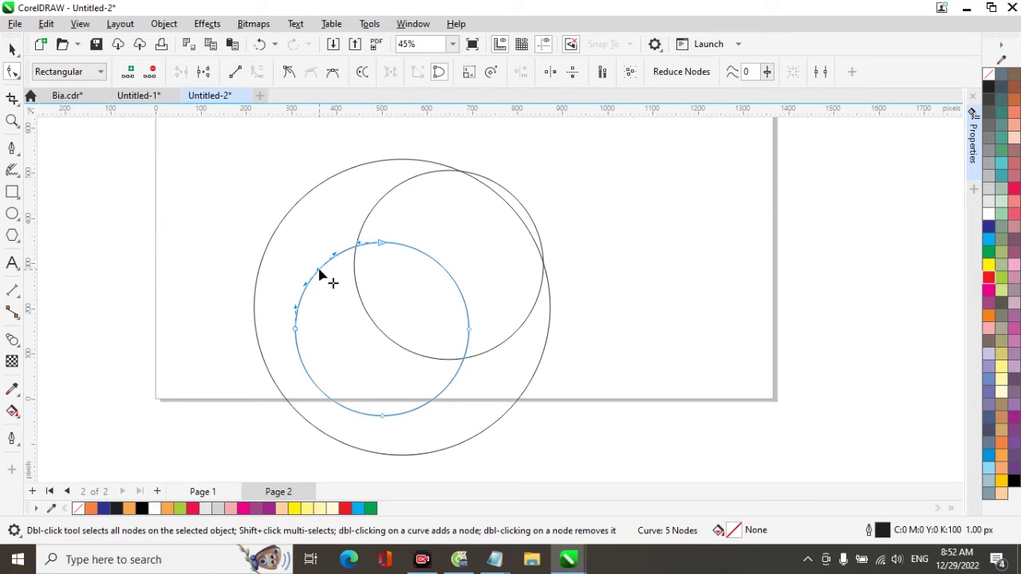
left_click_drag(319, 273, 338, 328)
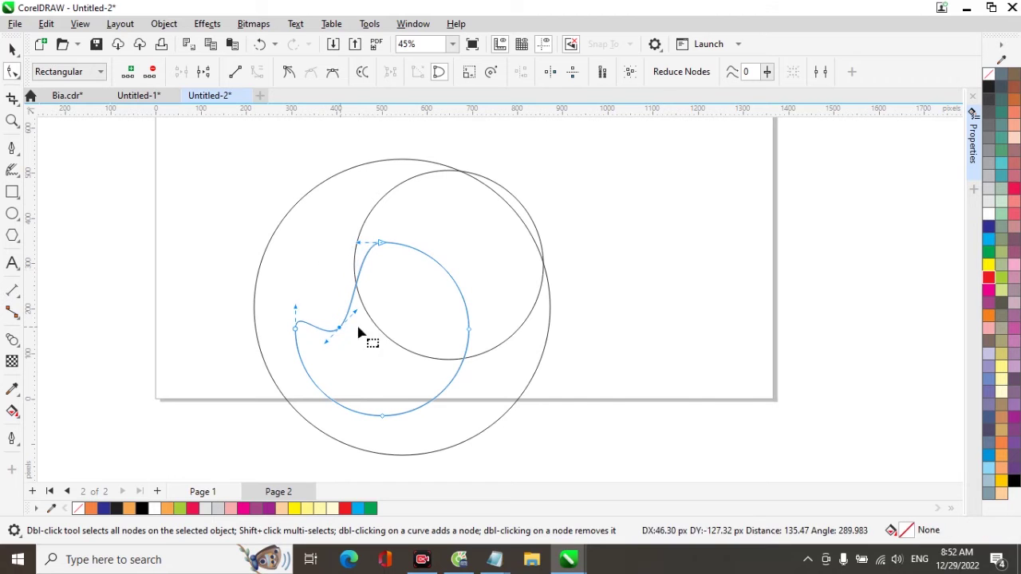
left_click(381, 243)
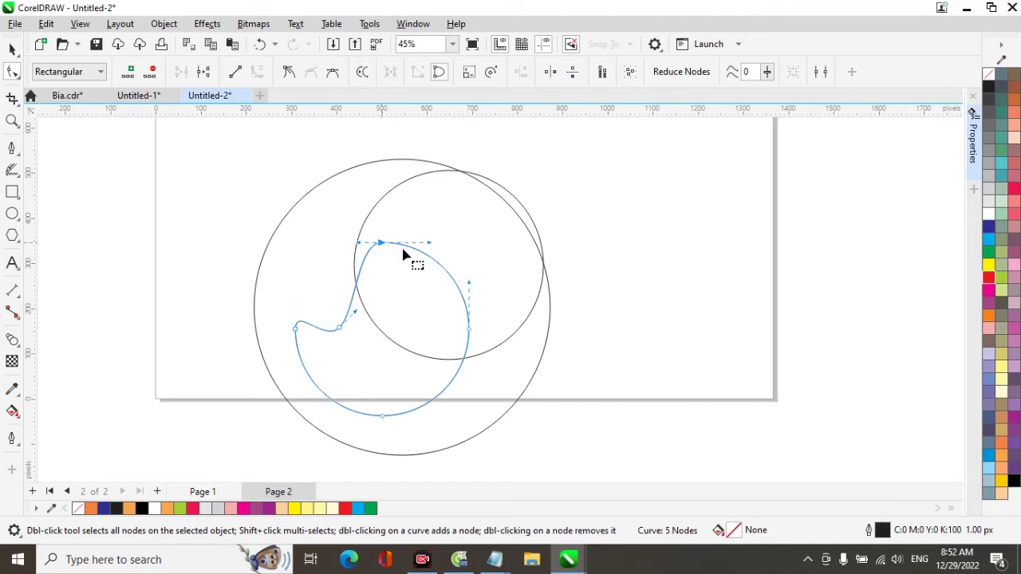
left_click_drag(358, 246, 339, 271)
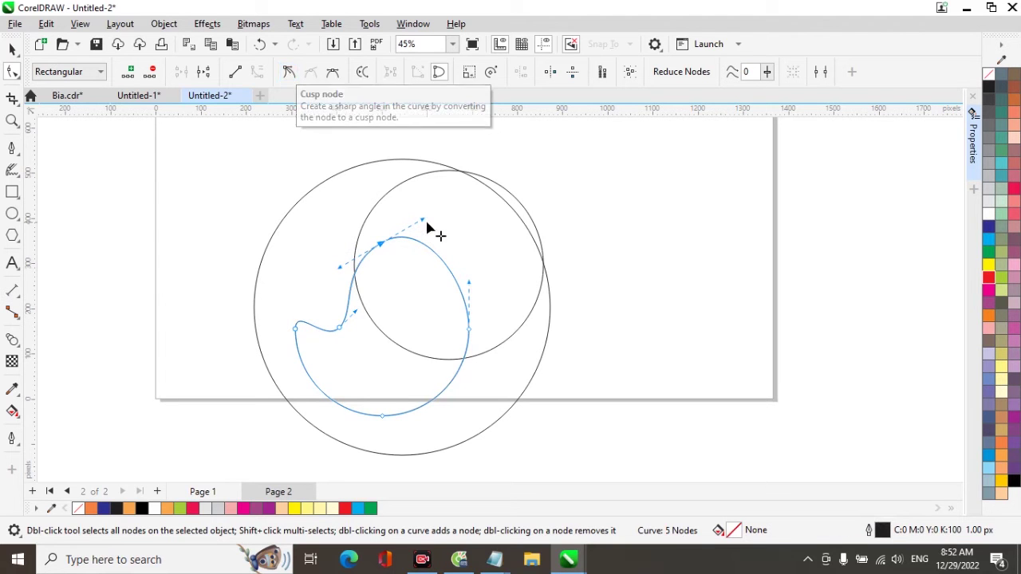
left_click_drag(420, 222, 367, 259)
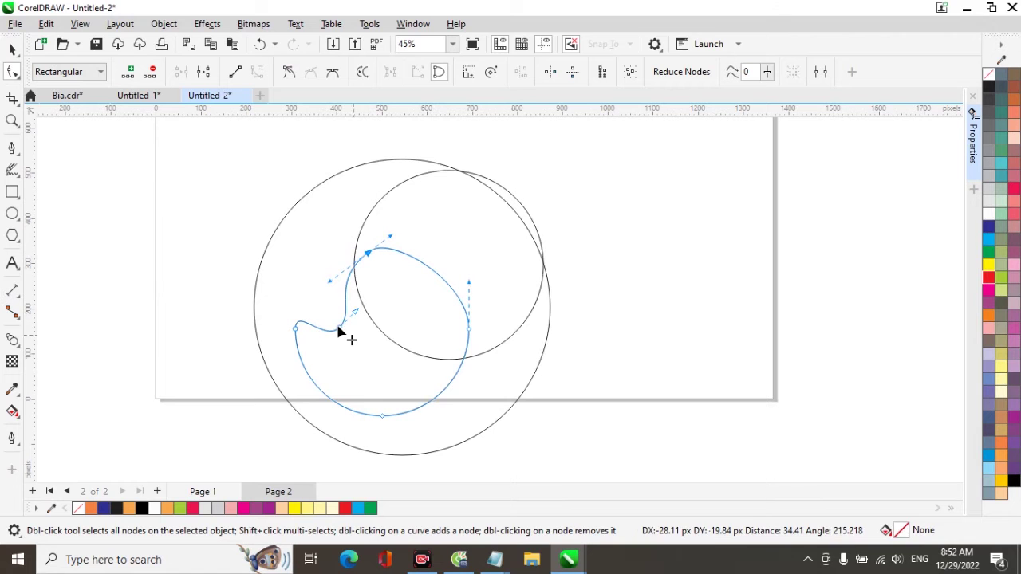
left_click_drag(341, 334, 367, 338)
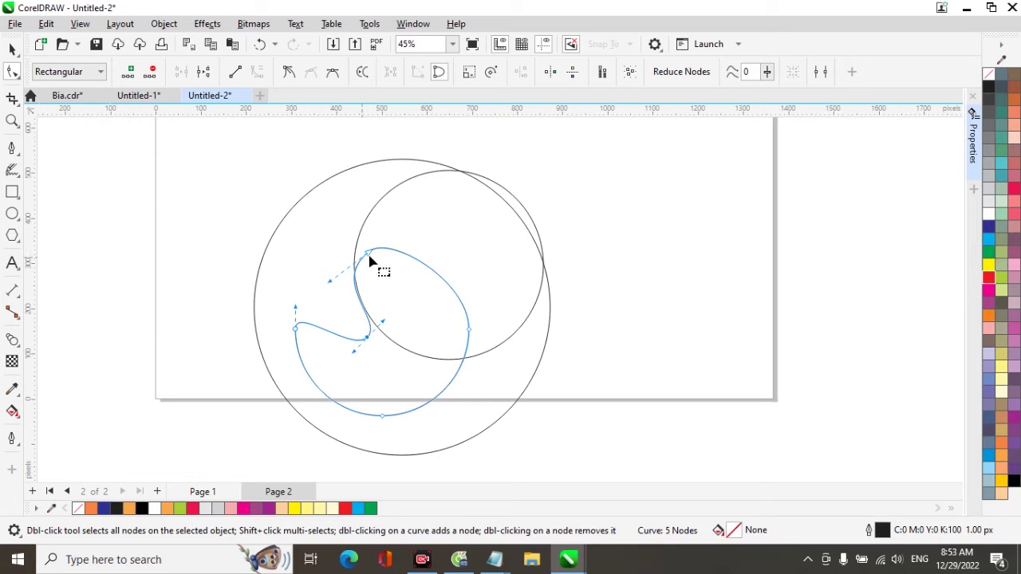
left_click_drag(362, 261, 361, 261)
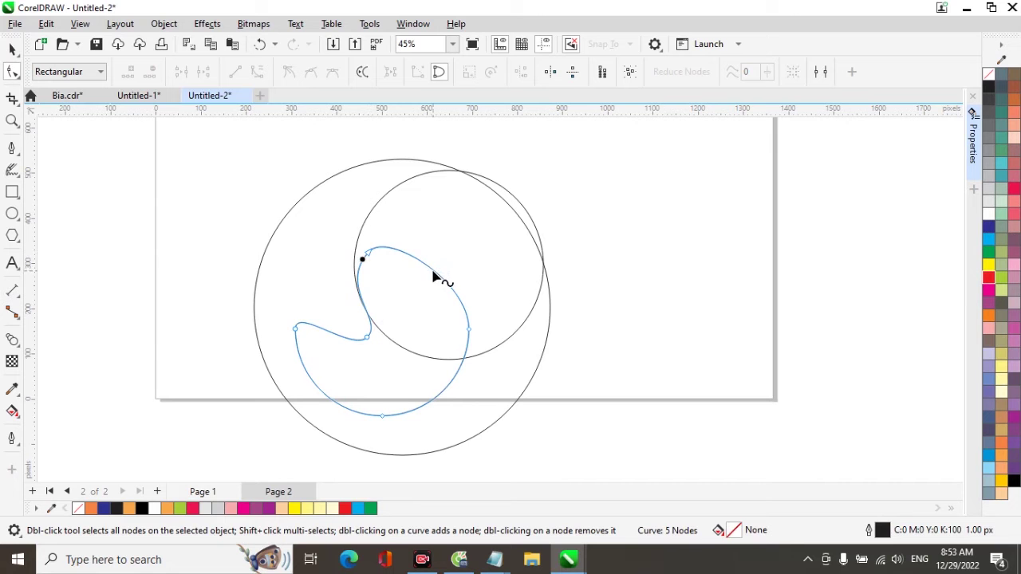
- Reshape the curve's lower-right side with a matching inward notch, leaving a rounded lobe inside the first circle
left_click_drag(435, 273, 438, 274)
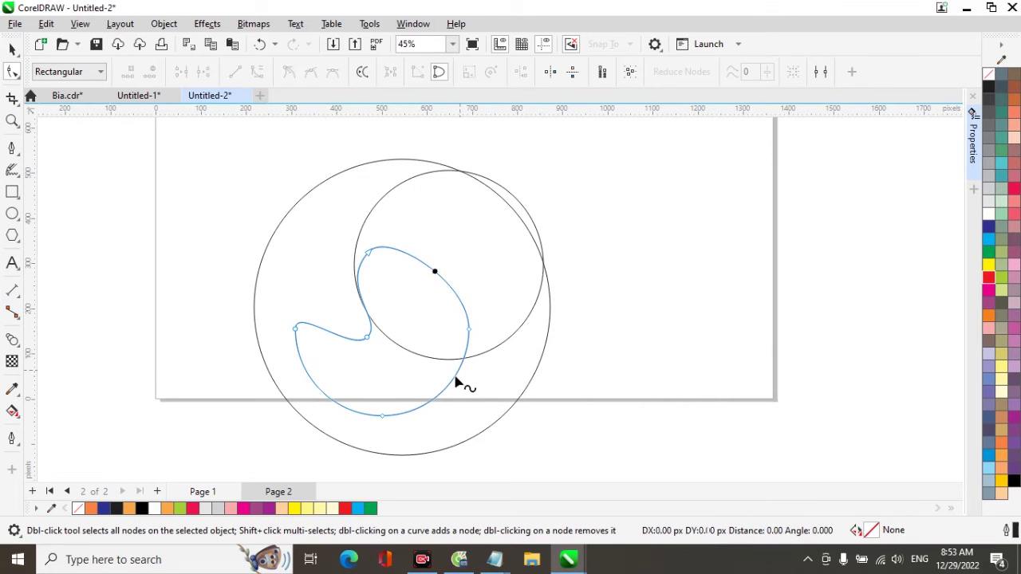
left_click_drag(453, 381, 464, 350)
left_click(460, 347)
mouse_move(401, 358)
left_mouse_down()
mouse_move(402, 369)
mouse_move(392, 369)
left_mouse_up()
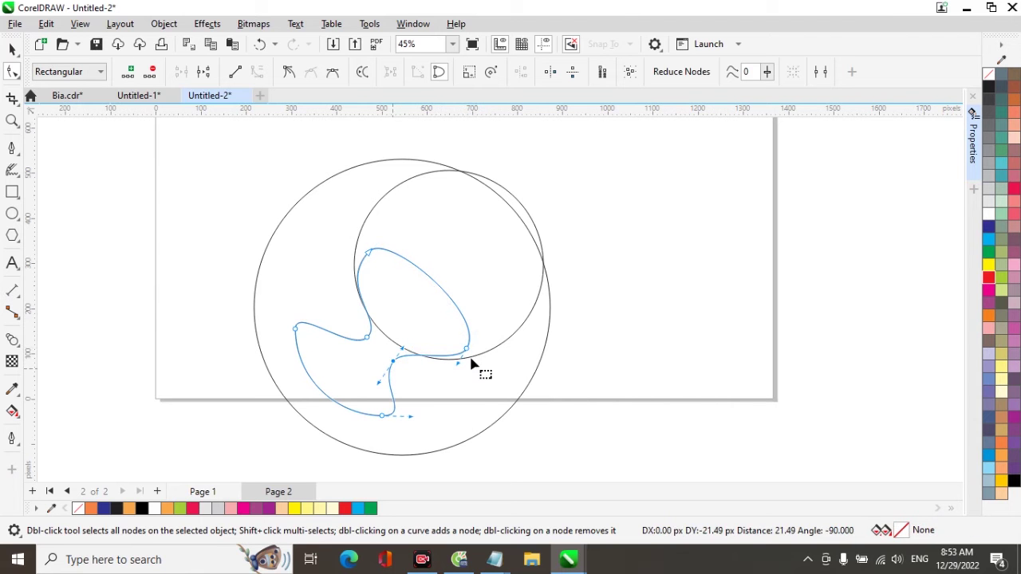
left_click_drag(467, 350, 487, 307)
left_click_drag(369, 254, 397, 236)
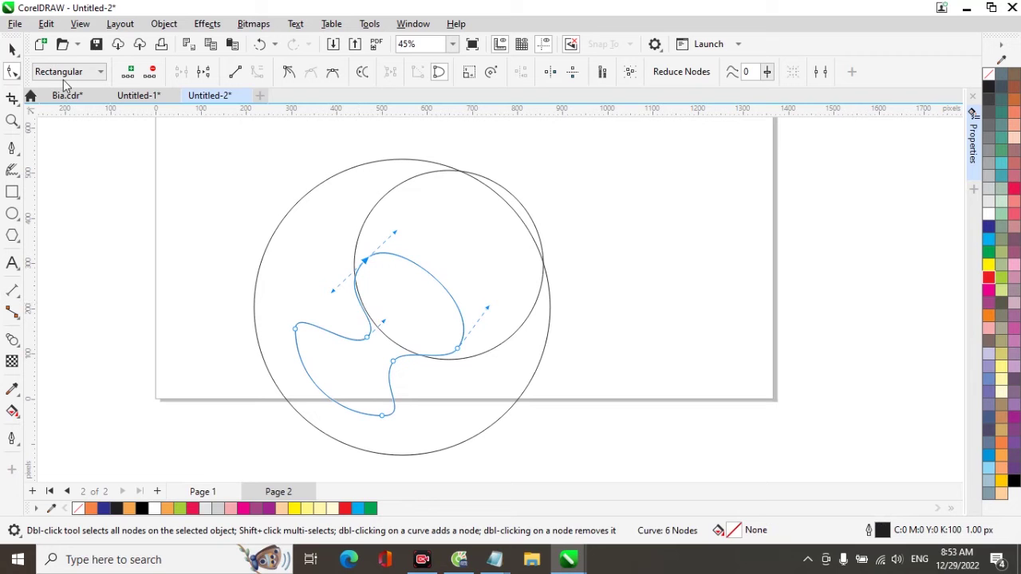
- Use Smart Fill to fill the first circle's area outside the lobe and within the large circle with blue
left_click(12, 412)
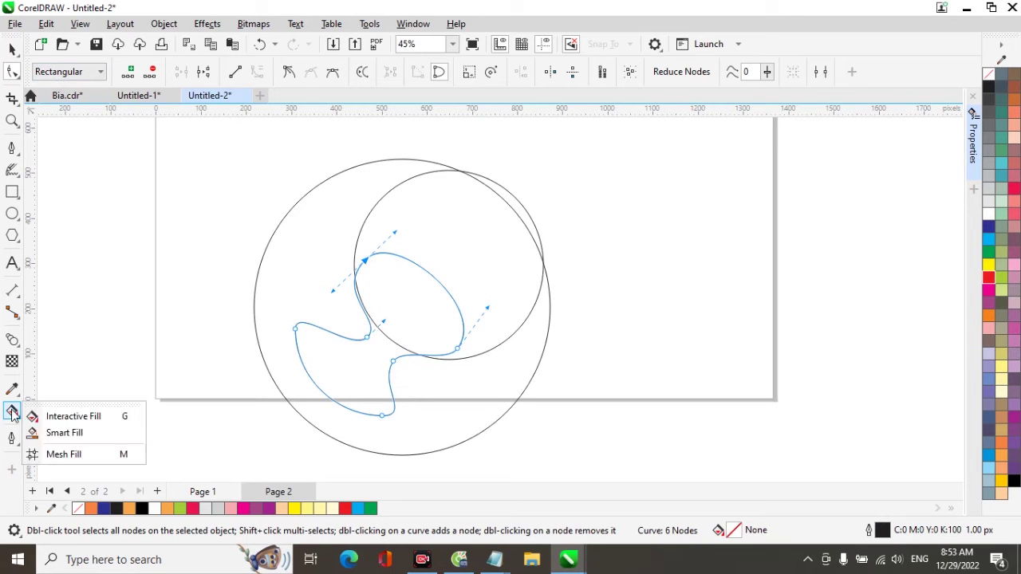
left_click(76, 435)
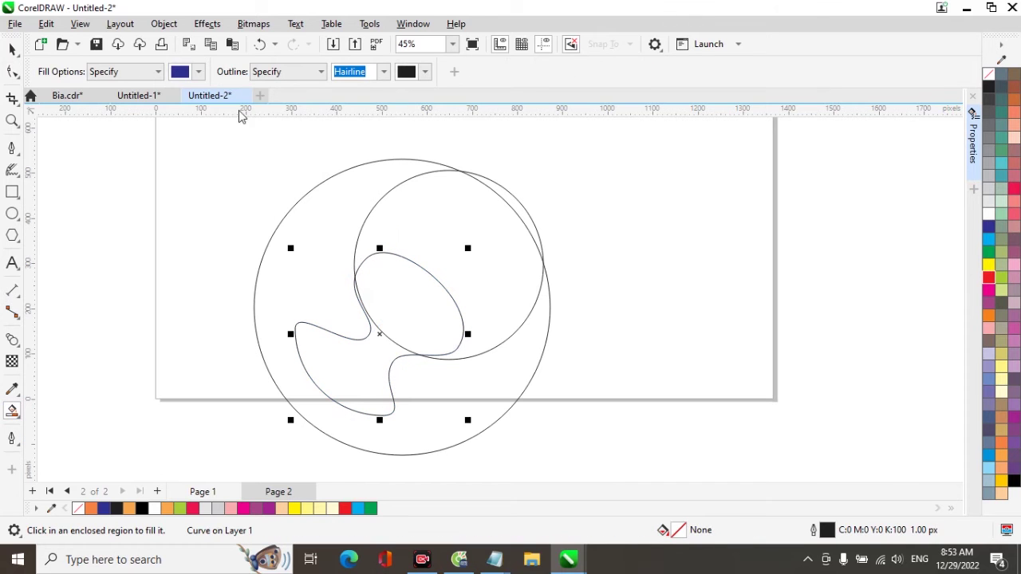
left_click(446, 233)
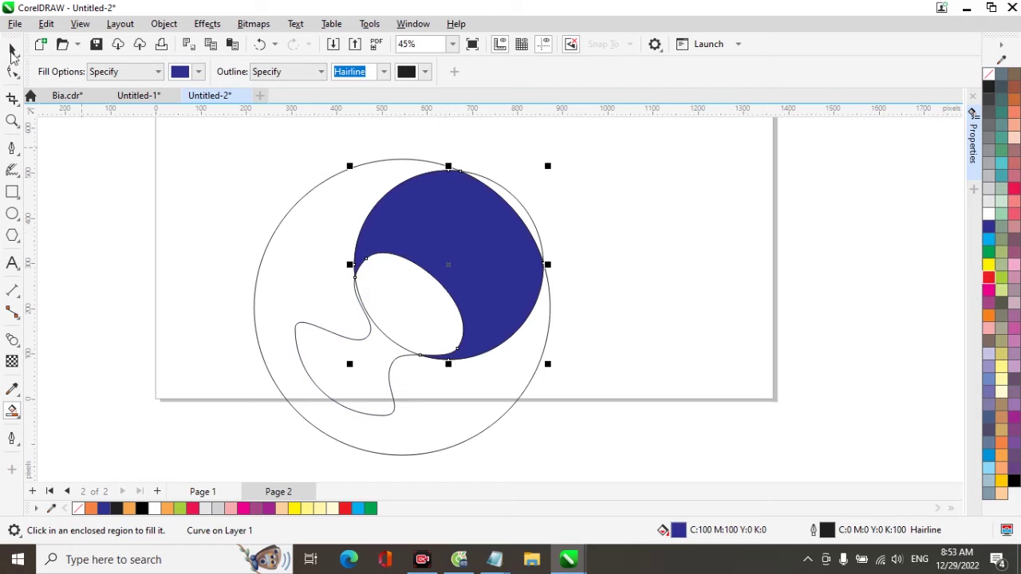
- Delete the large construction circle and the reshaped curve, keeping the blue shape and the first circle
left_click(12, 49)
left_click(319, 279)
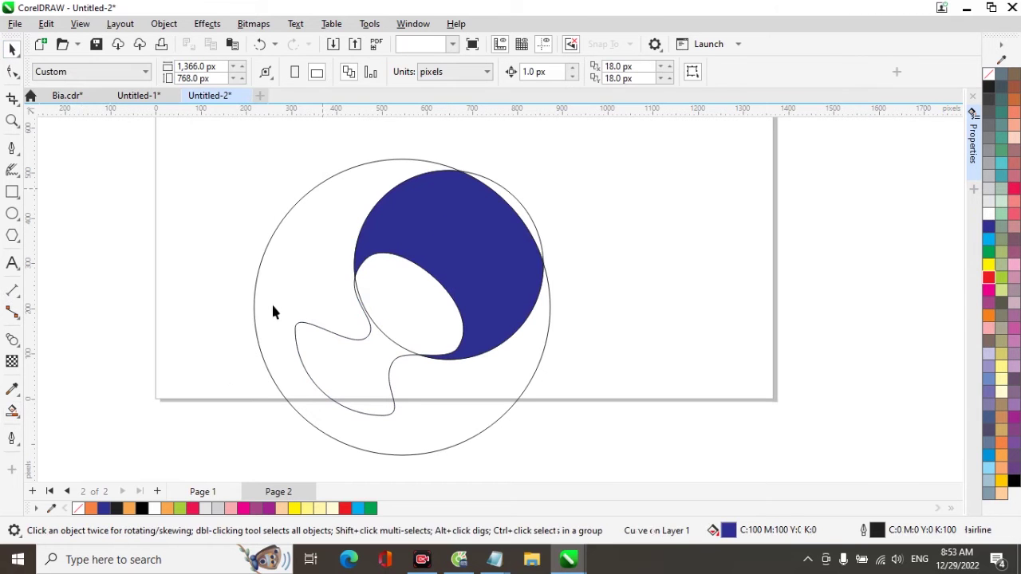
left_click_drag(305, 375, 296, 360)
key("Delete")
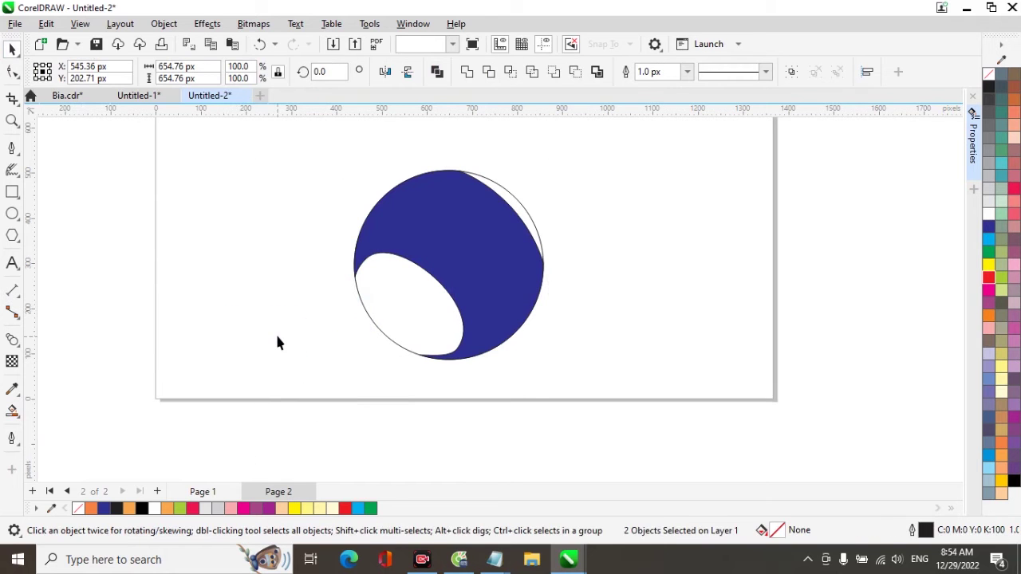
left_click(278, 343)
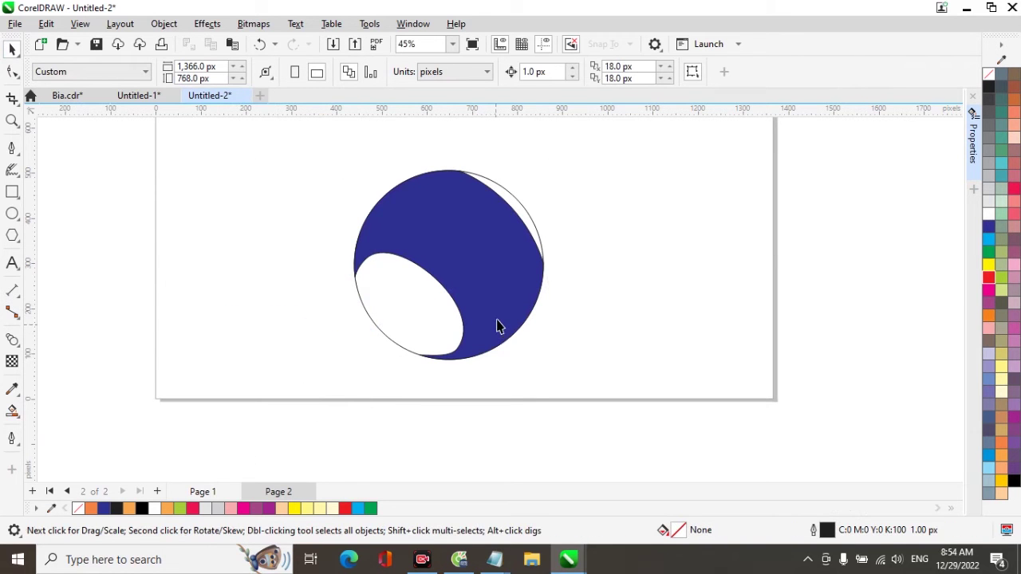
left_click_drag(308, 165, 606, 374)
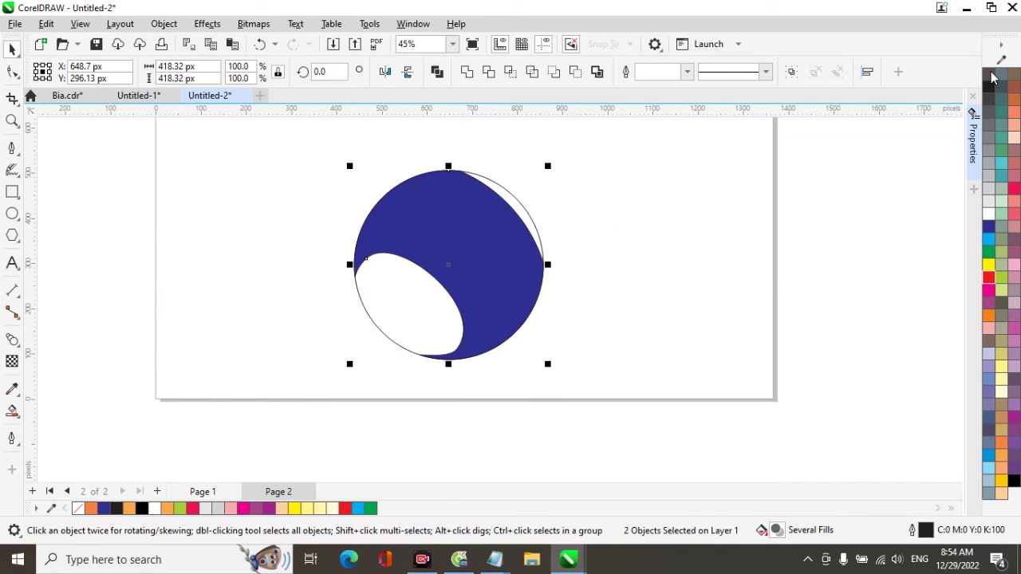
left_click(517, 204)
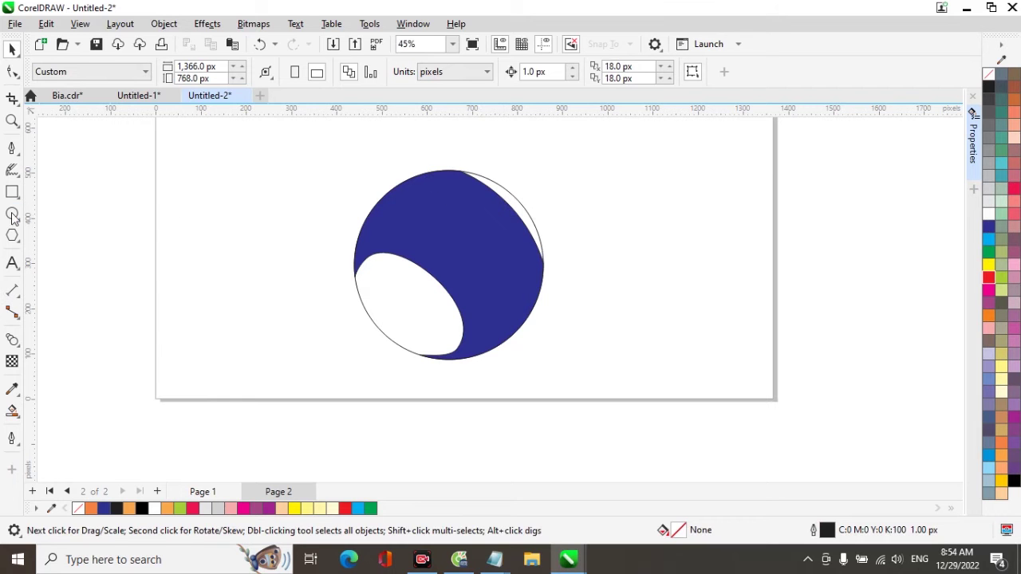
- Draw a circle about 155 px in diameter in the upper middle of the blue shape and shift it slightly up and left
key("F7")
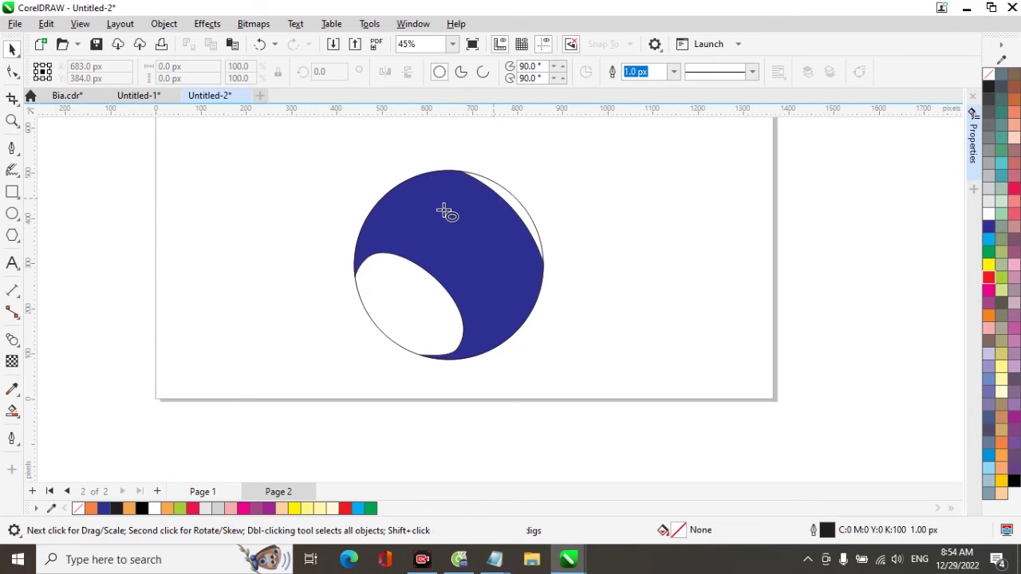
left_click_drag(444, 210, 515, 280)
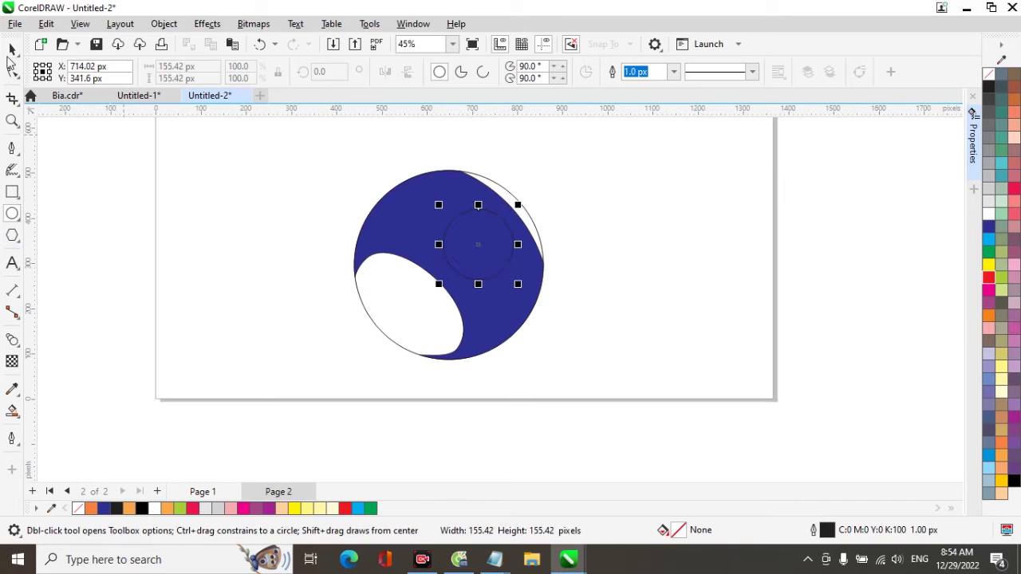
key("space")
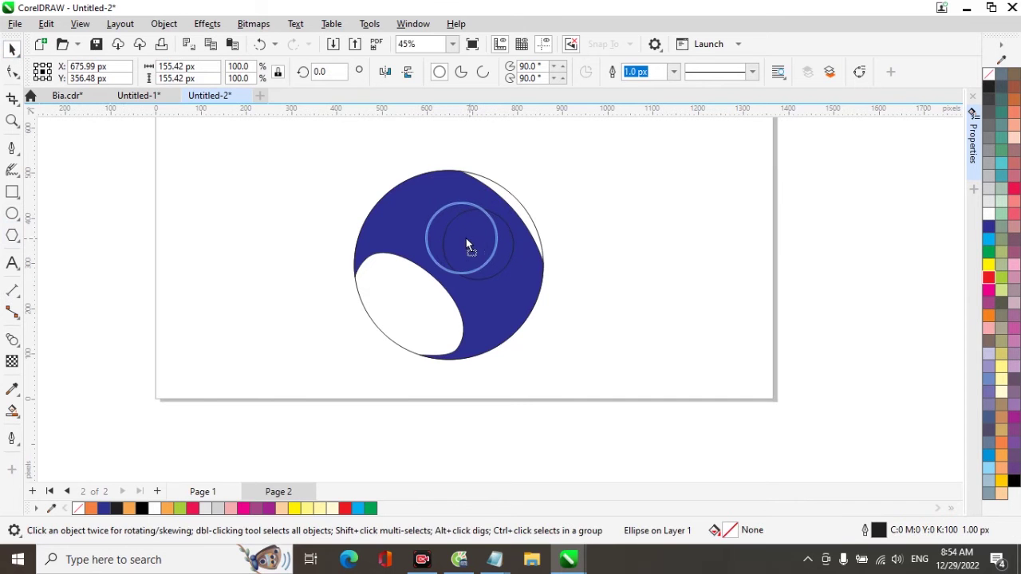
left_click(472, 240)
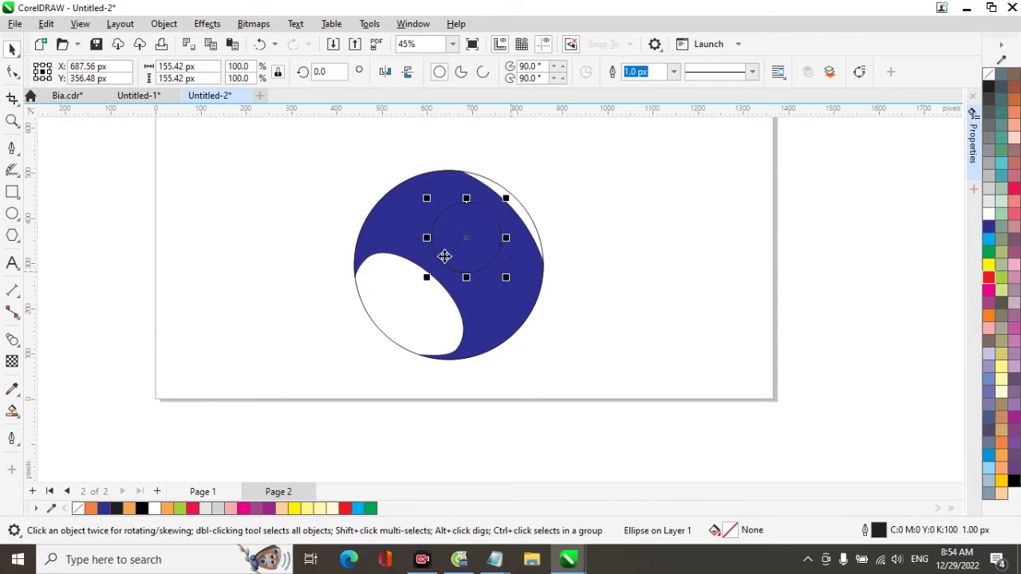
- Combine the small circle with the blue shape to cut a round hole for the number
left_click(398, 230, "shift")
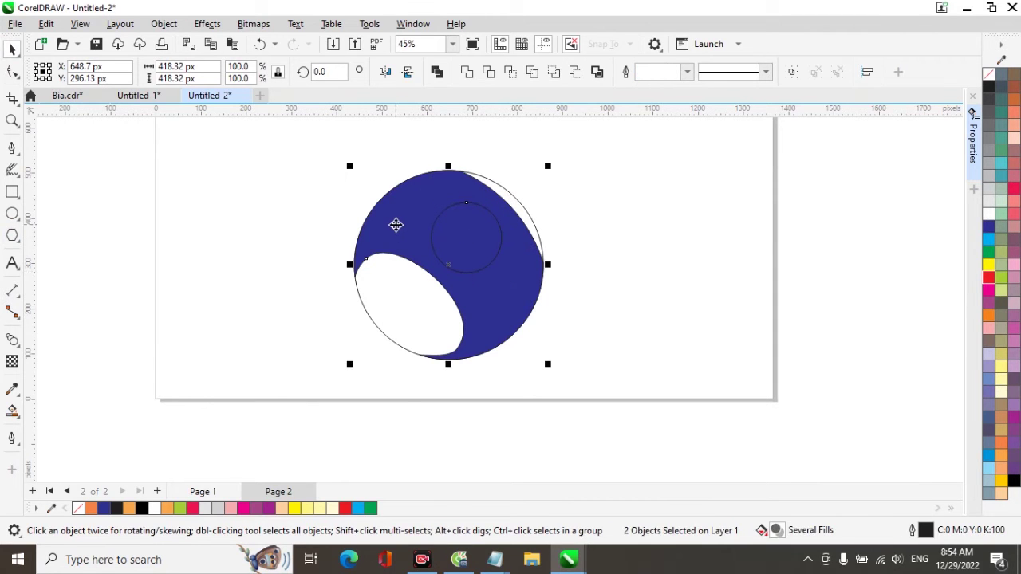
left_click(437, 71)
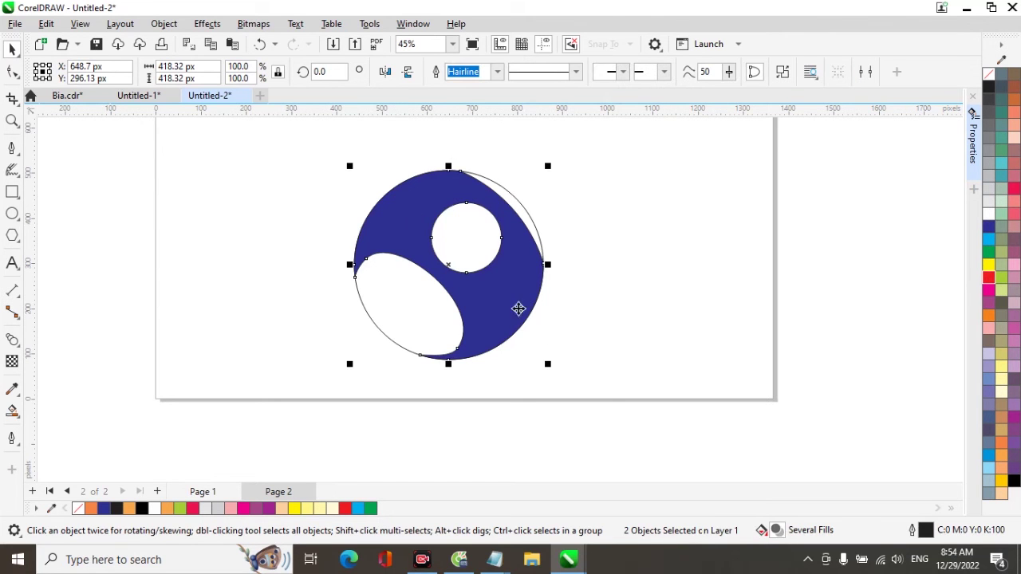
left_click(558, 240)
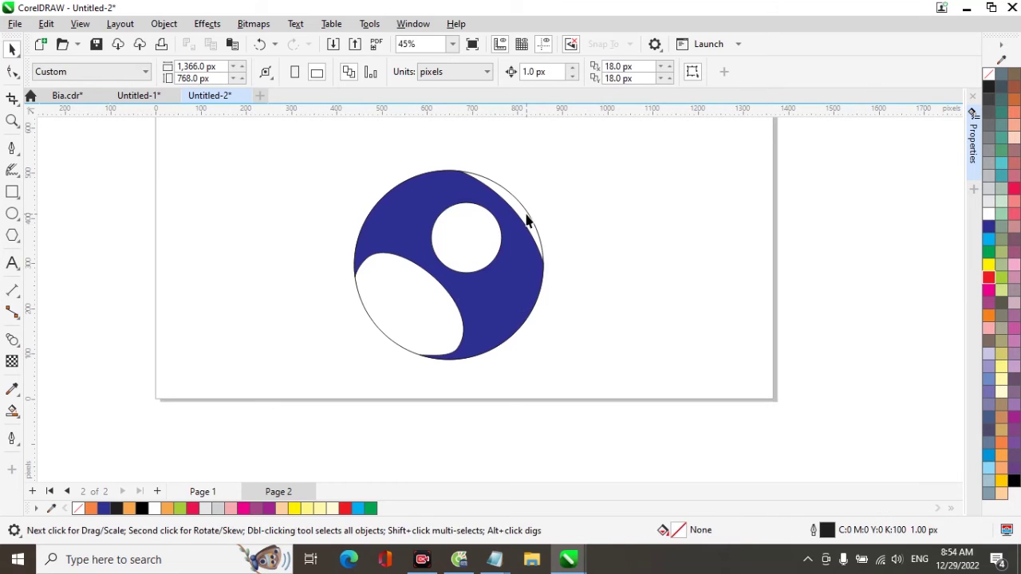
- Fill the base circle behind the blue shape with light grey
left_click(527, 214)
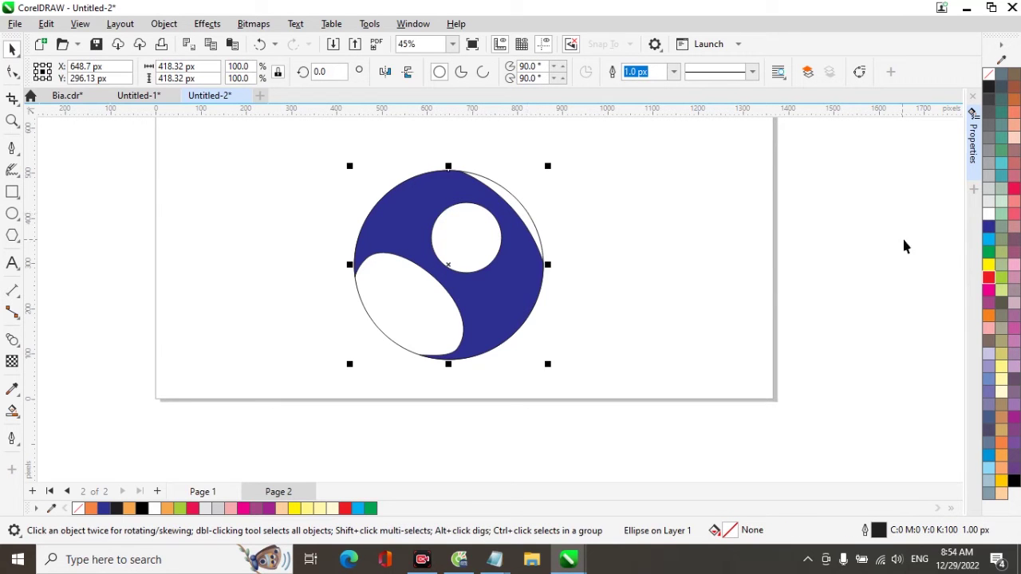
left_click(989, 194)
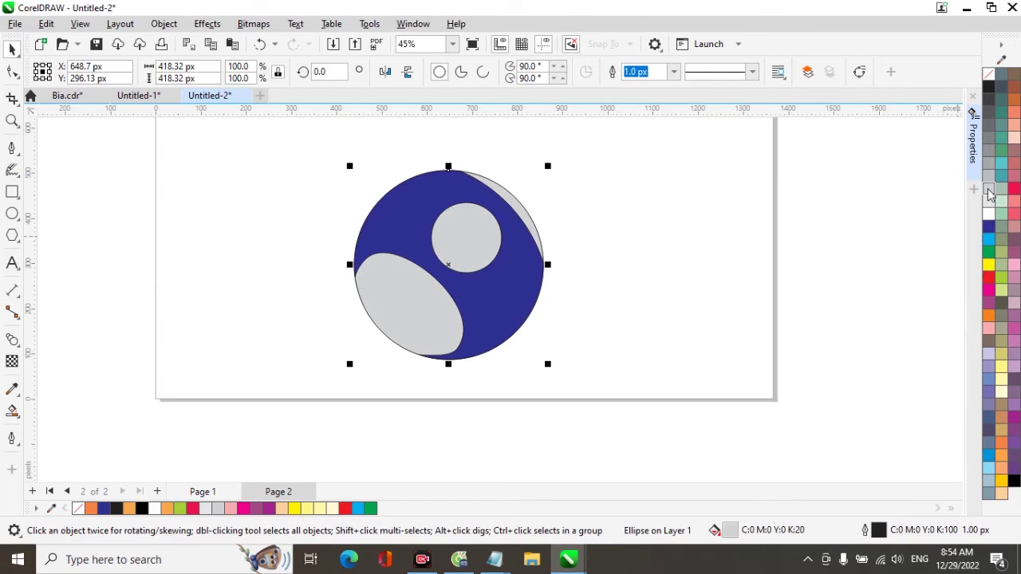
left_click(989, 205)
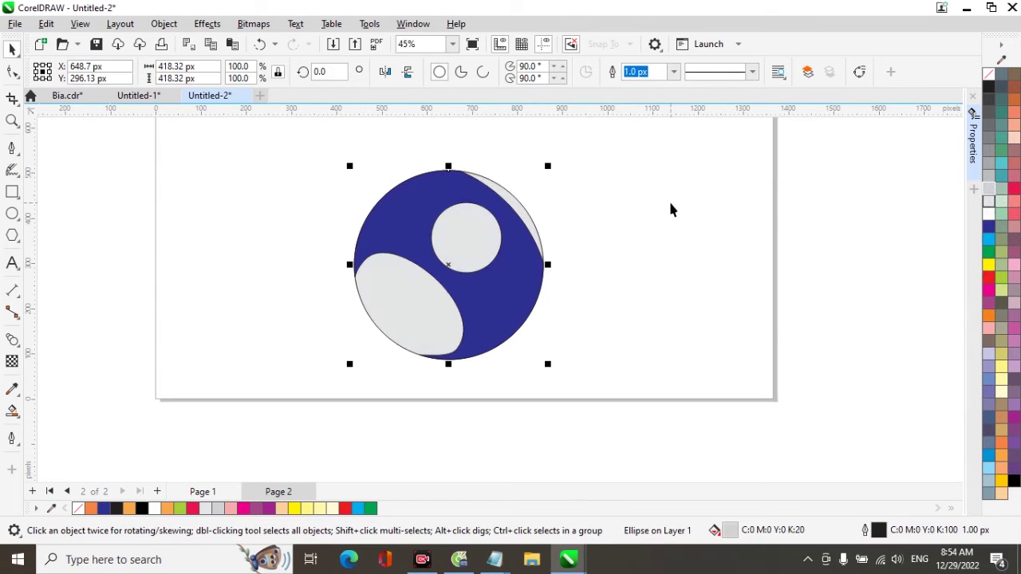
- Remove the outlines from the blue striped shape and the light grey base circle
left_click(657, 224)
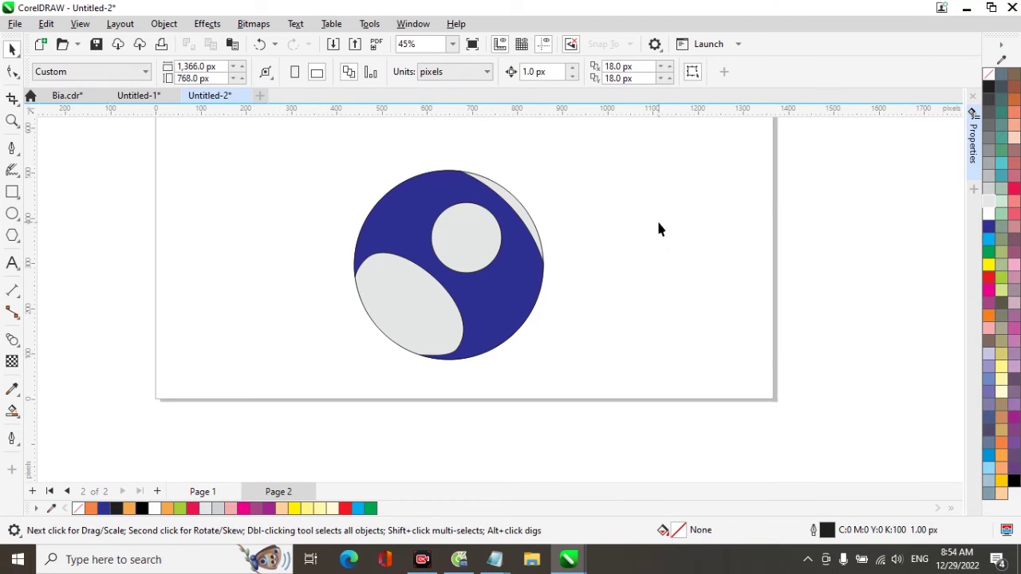
left_click_drag(559, 295, 612, 372)
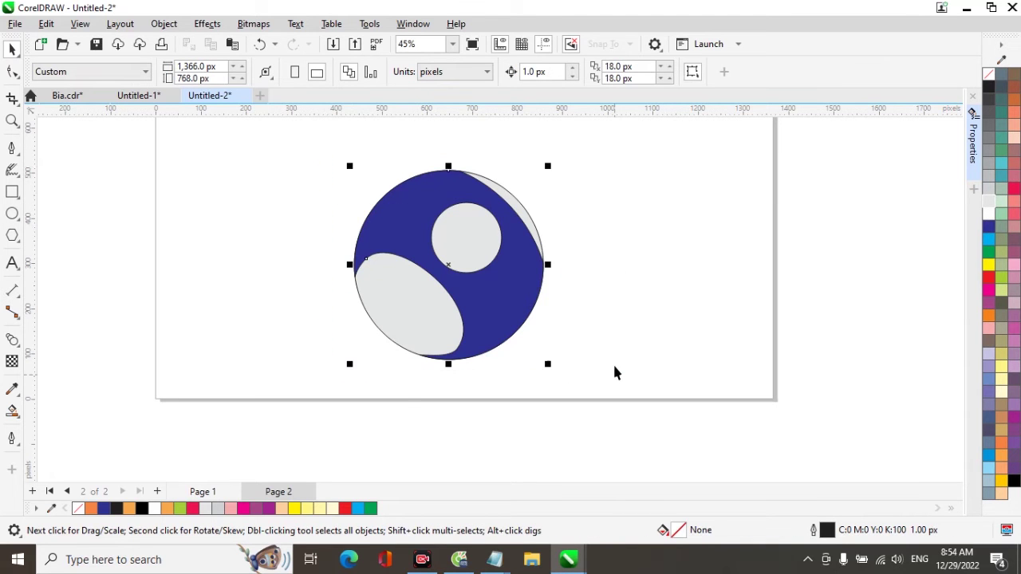
right_click(988, 74)
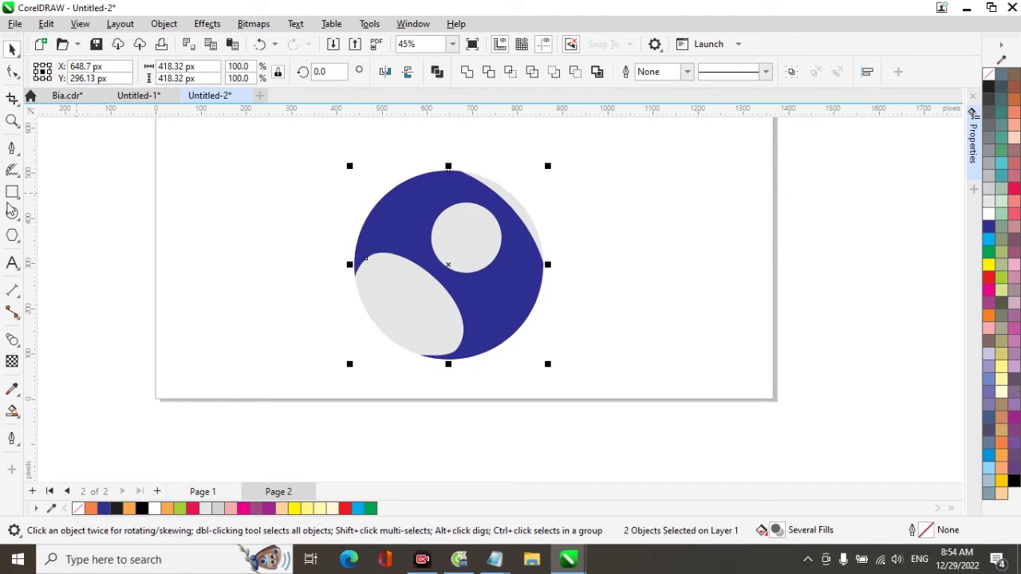
- Add the number 8 in UTM Impact at about 111 pt, rotated to about 315°, and place it inside the ball's round hole
left_click(12, 265)
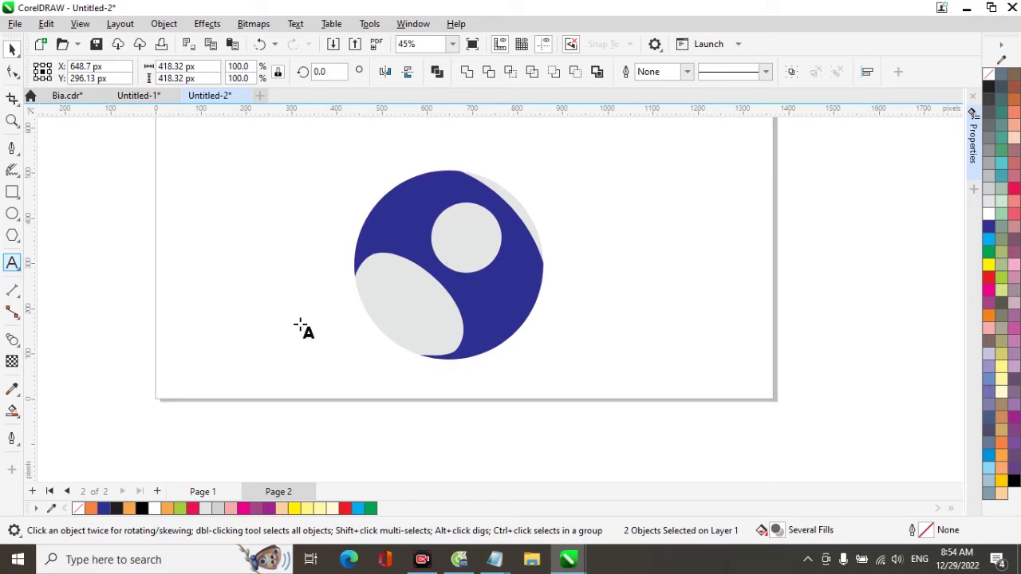
left_click(225, 320)
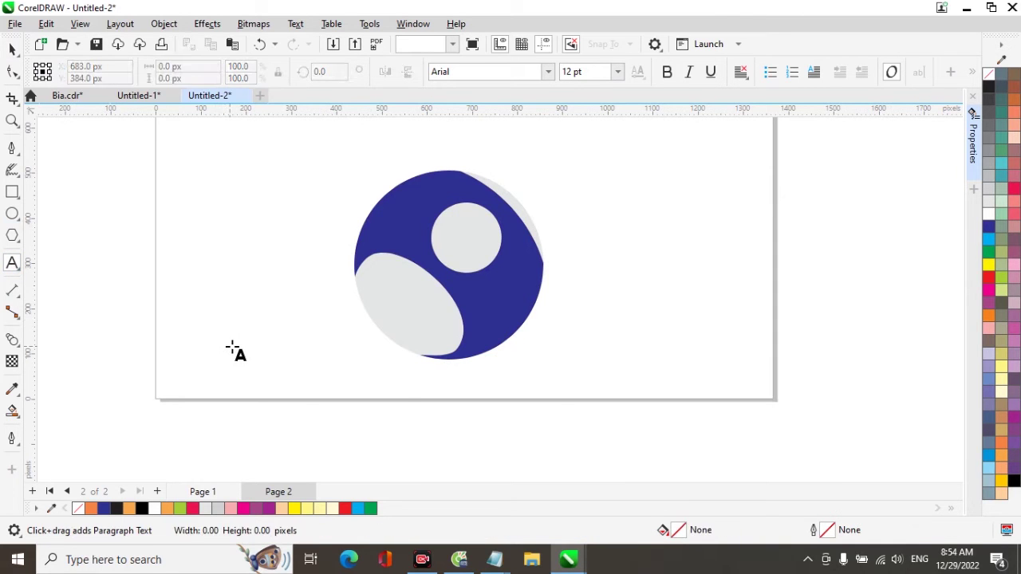
type("8")
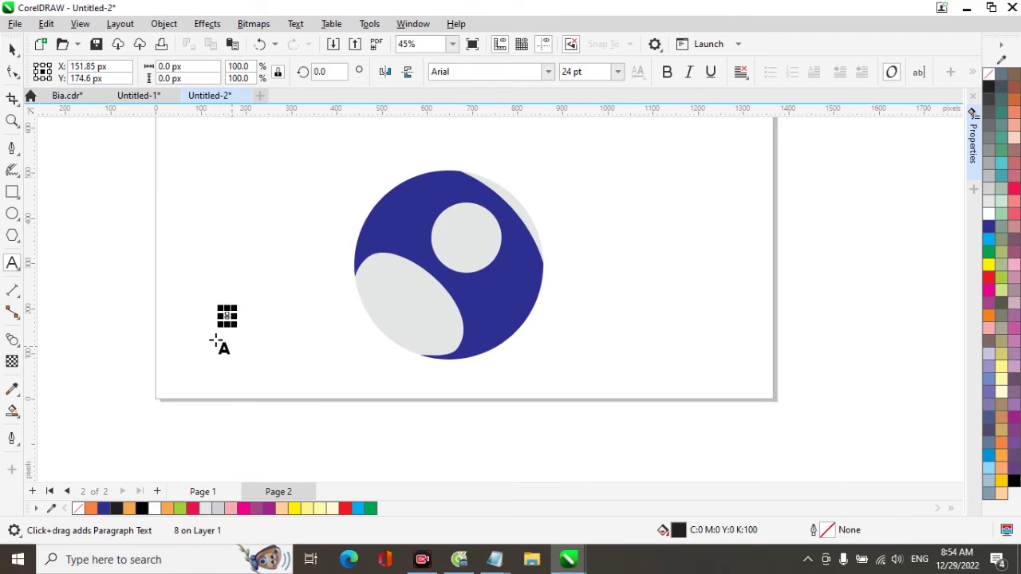
key("ctrl+space")
left_click(541, 71)
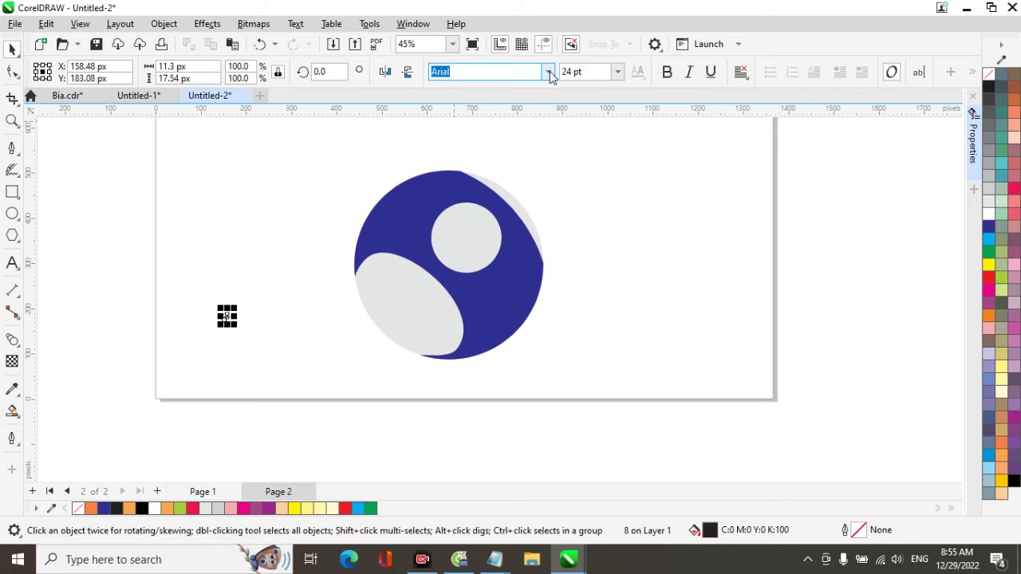
left_click(549, 71)
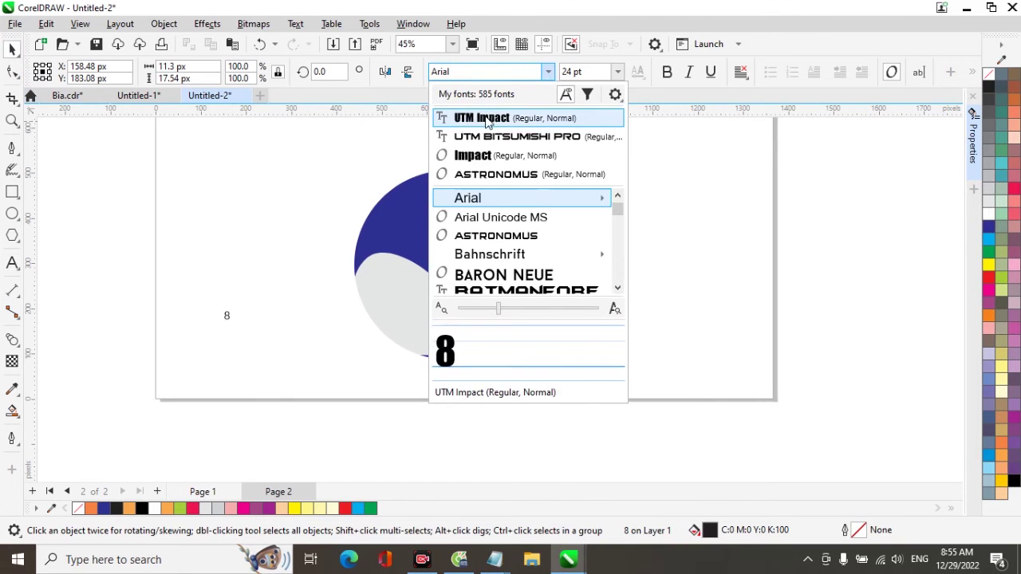
left_click(484, 118)
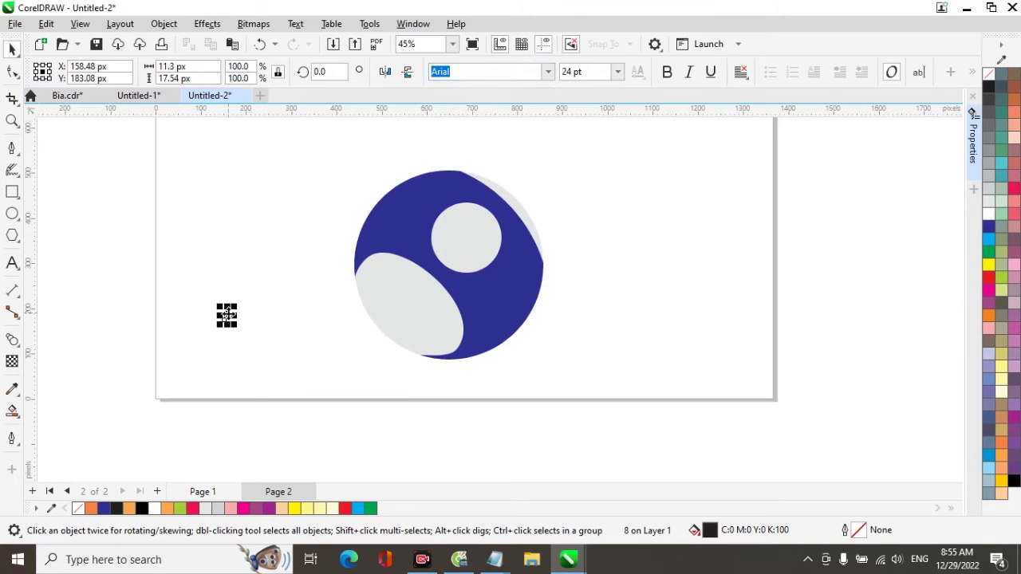
left_click_drag(237, 301, 480, 240)
left_click(471, 236)
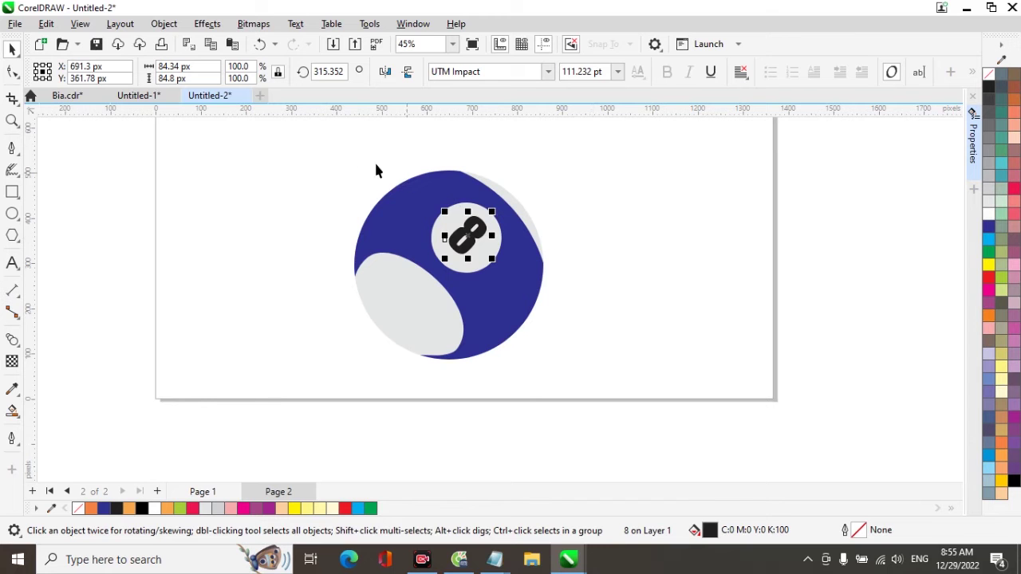
- Duplicate the complete blue ball once to its right and once to its left, in a horizontal row
left_click_drag(327, 144, 656, 401)
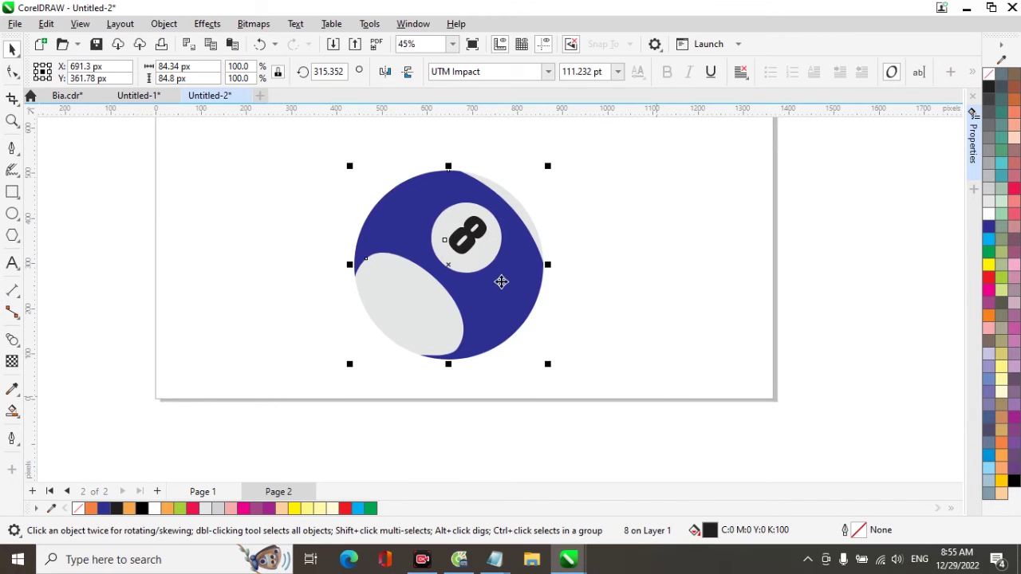
left_click_drag(451, 266, 661, 269)
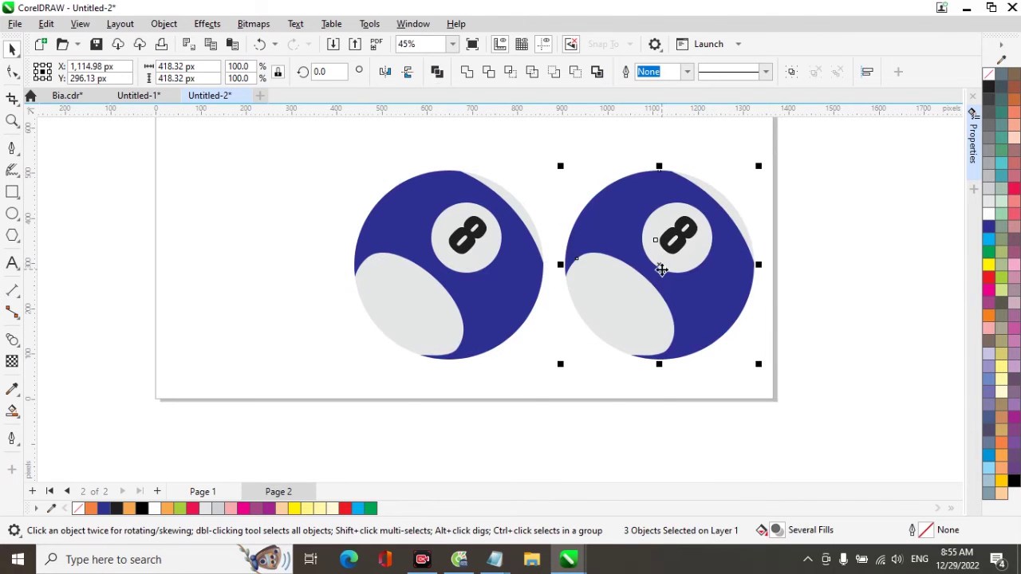
left_click_drag(268, 269, 251, 269)
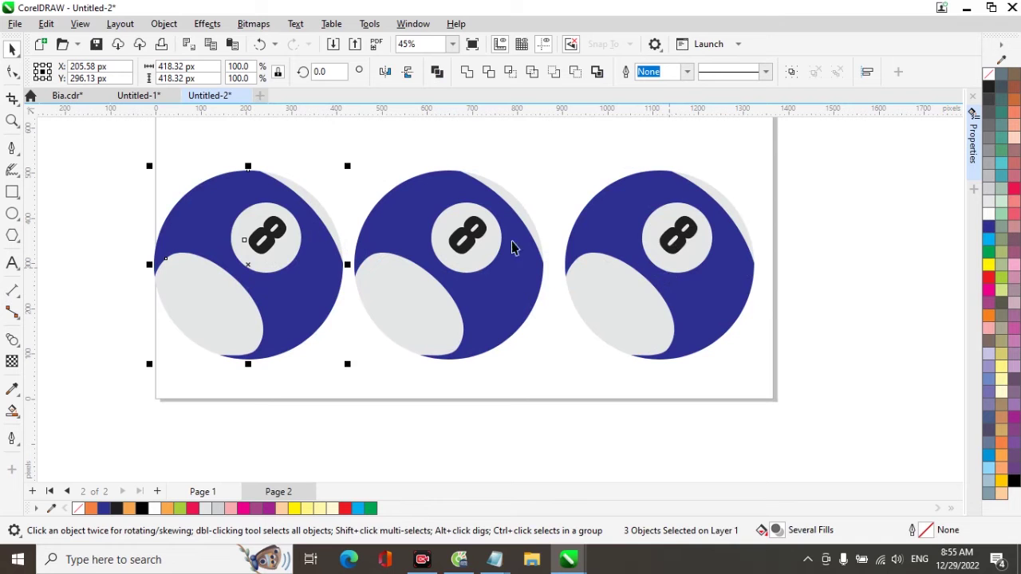
- Rotate the left ball by about 127° counterclockwise
left_click(248, 271)
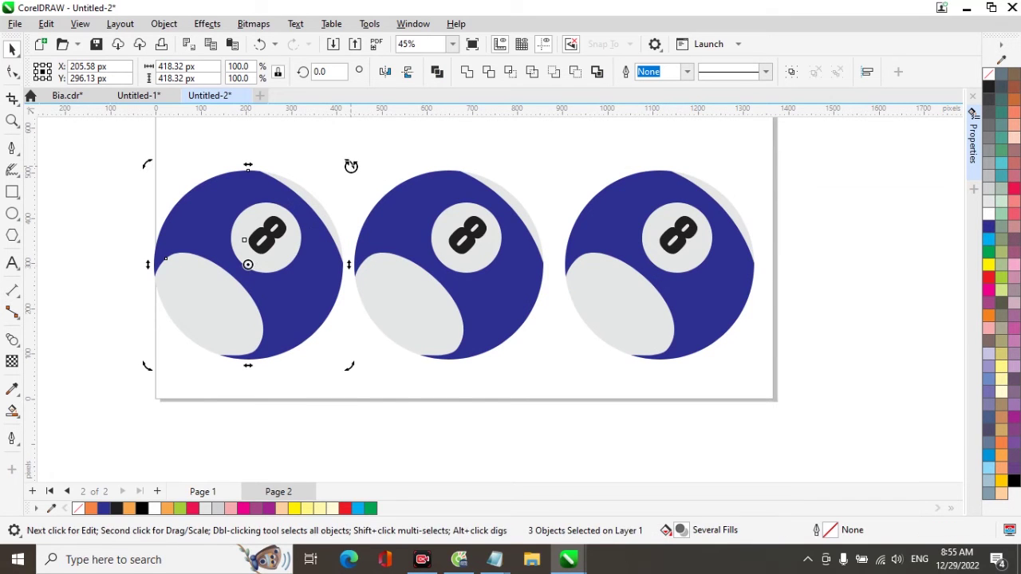
left_click_drag(350, 165, 157, 253)
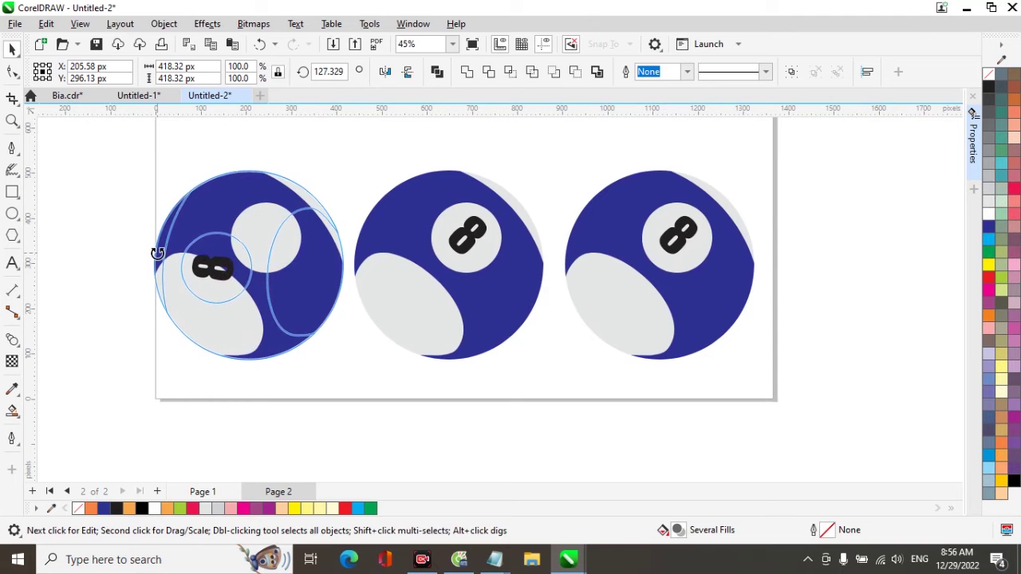
left_click(102, 275)
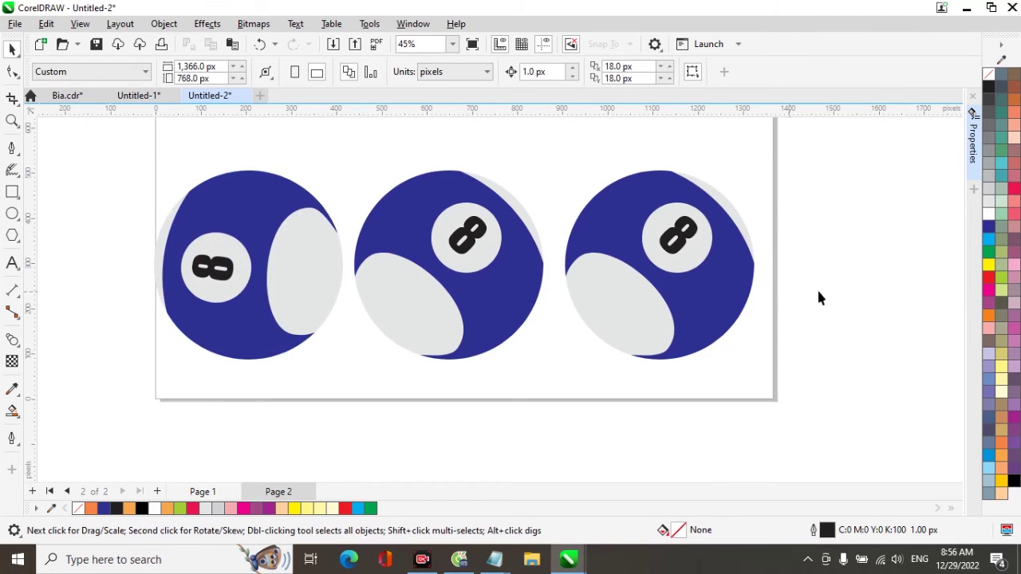
- Rotate the right ball by about 44° counterclockwise so its number stands upright
left_click_drag(558, 149, 790, 376)
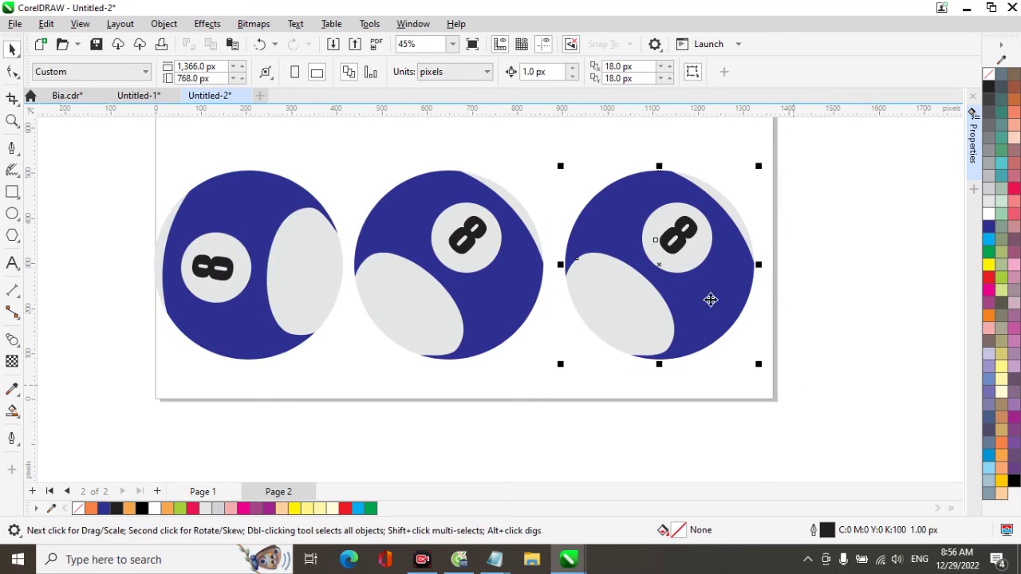
left_click(662, 263)
left_click_drag(758, 167, 664, 132)
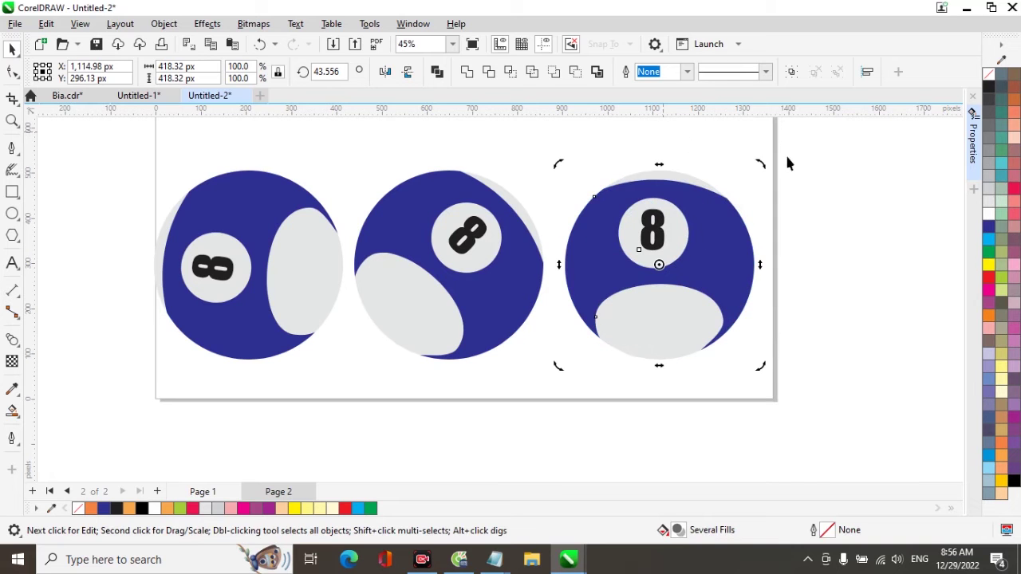
left_click(810, 225)
- Change the right ball's number to 10 and shift it to the centre of its round hole
left_click(12, 262)
double_click(657, 232)
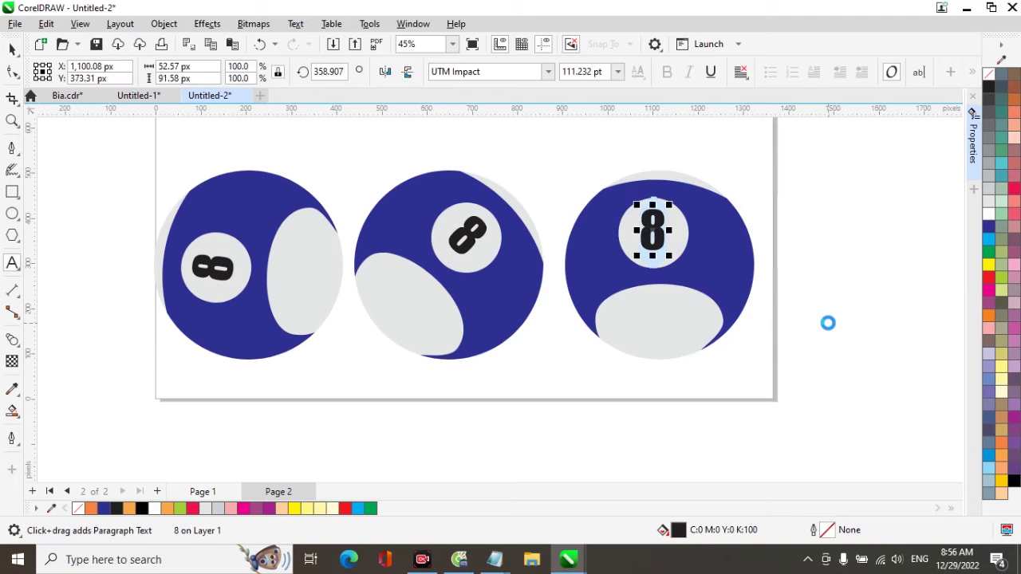
type("10")
left_click(11, 50)
left_click_drag(659, 232, 624, 235)
- Change the left ball's number to 6
key("F8")
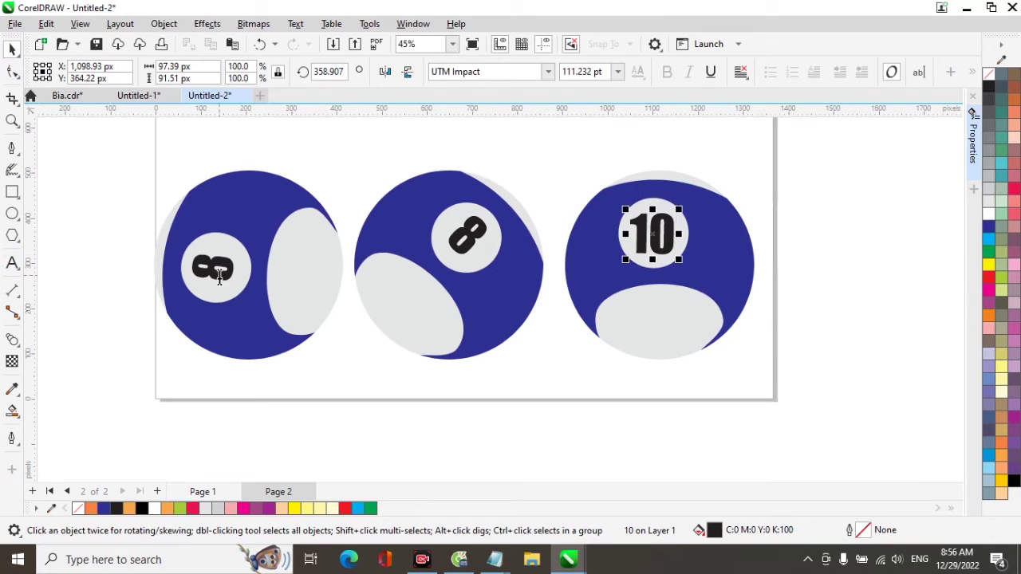
left_click(219, 273)
left_click_drag(219, 273, 241, 273)
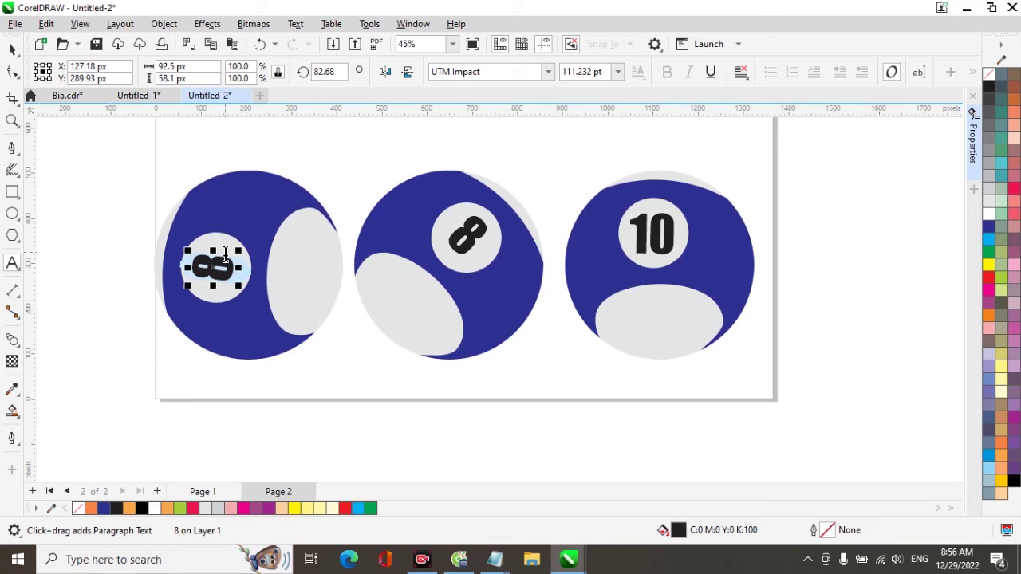
type("6")
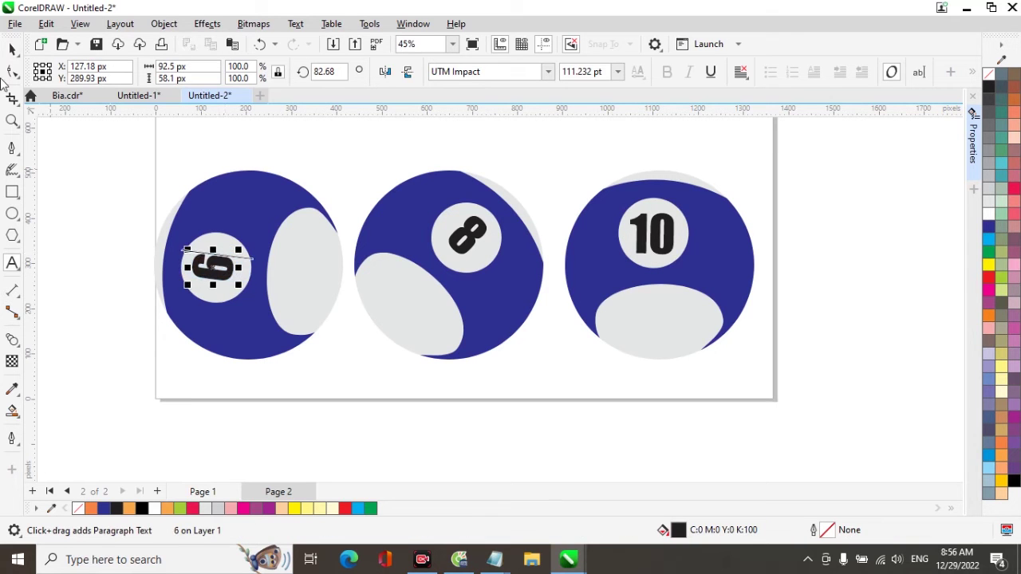
left_click(12, 49)
key("Escape")
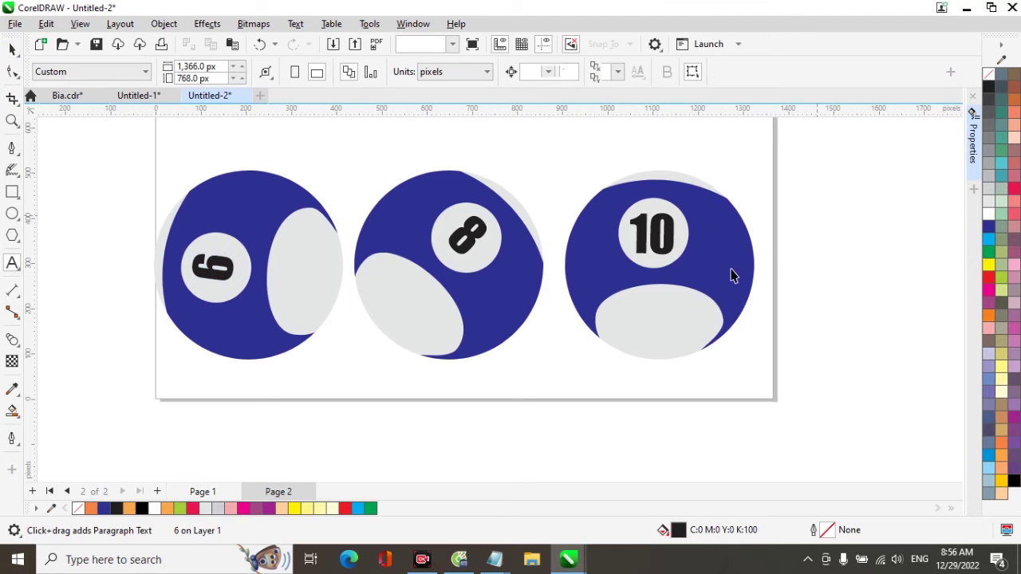
- Recolour the striped shape of the right ball red and that of the left ball magenta
left_click(728, 263)
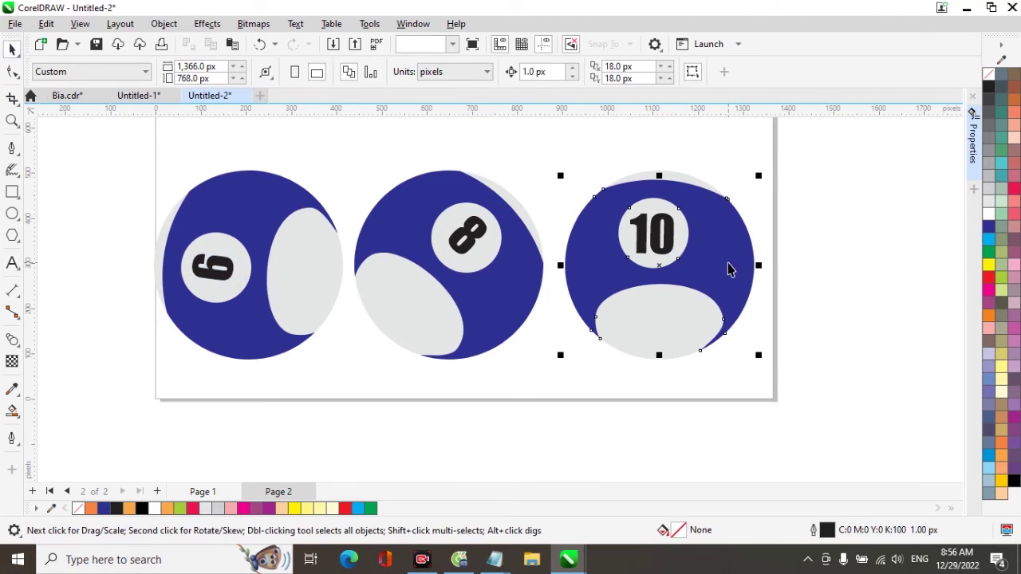
left_click(989, 279)
left_click(307, 207)
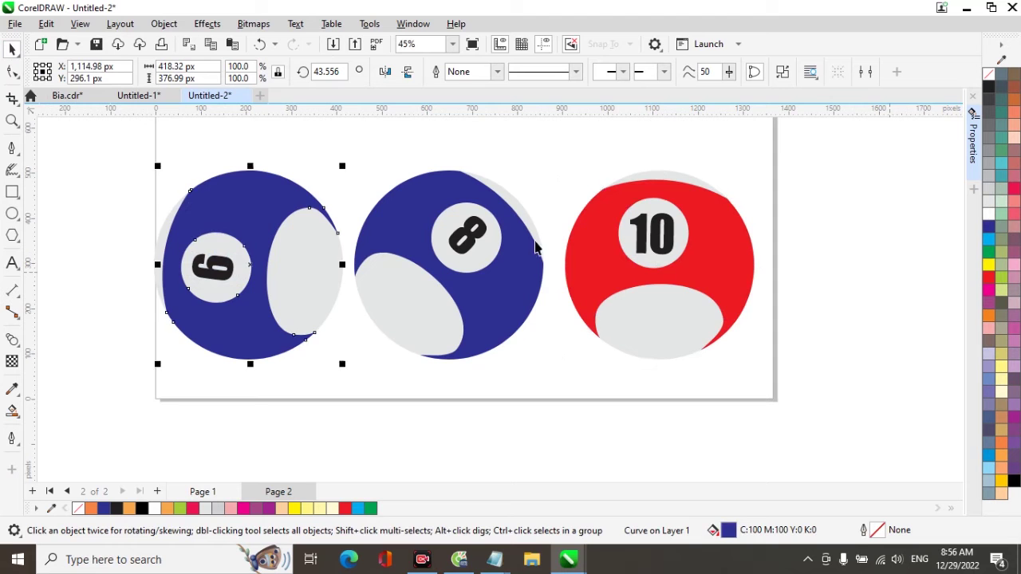
left_click(988, 291)
left_click(746, 236)
left_click(854, 219)
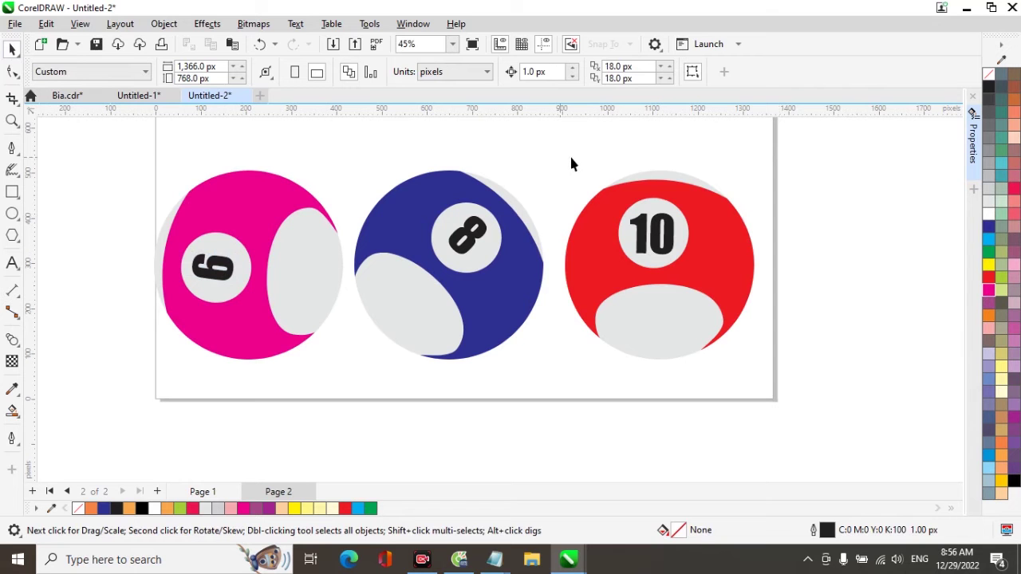
- Scale the whole red number 10 ball to 80%
left_click_drag(563, 154, 800, 382)
double_click(252, 68)
type("80")
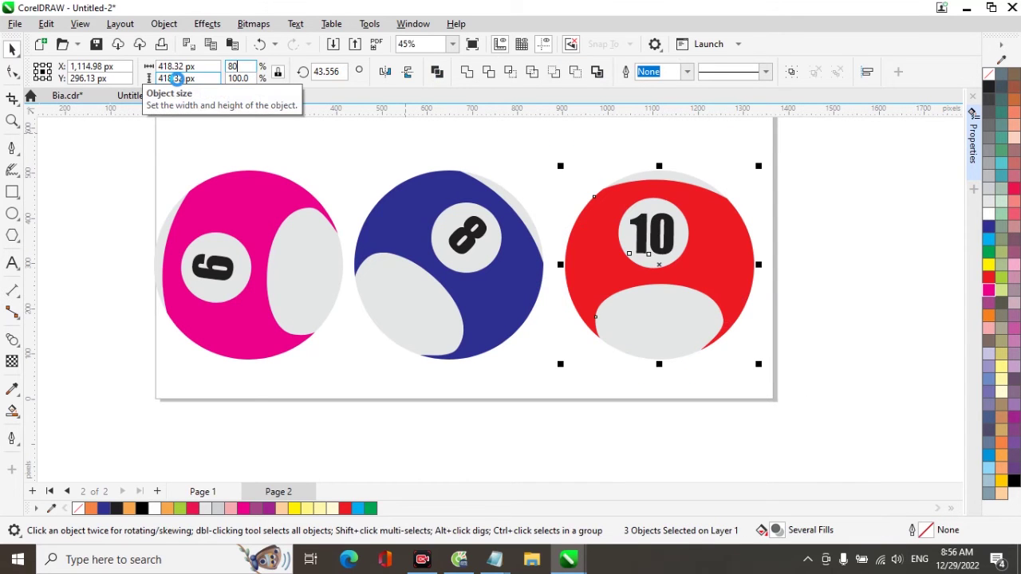
key("Return")
- Scale the whole magenta number 6 ball to 60%
left_click_drag(128, 145, 353, 373)
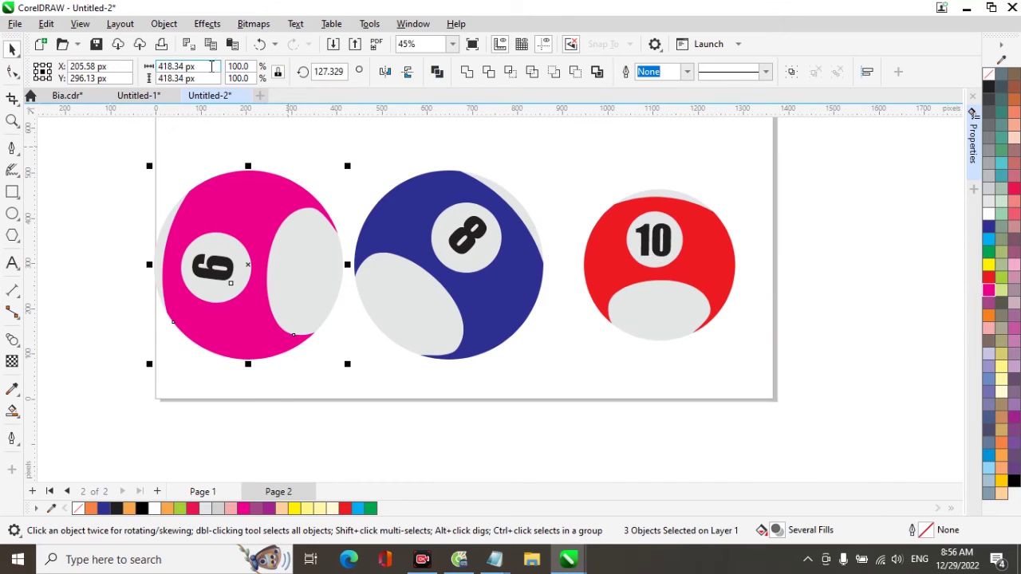
key("Tab")
type("60")
key("Return")
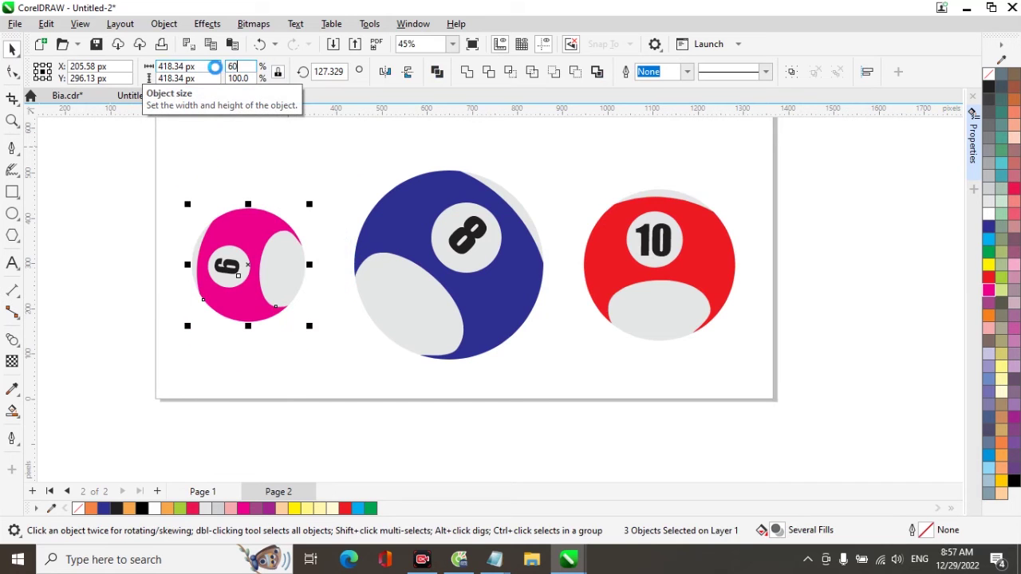
left_click_drag(176, 172, 317, 349)
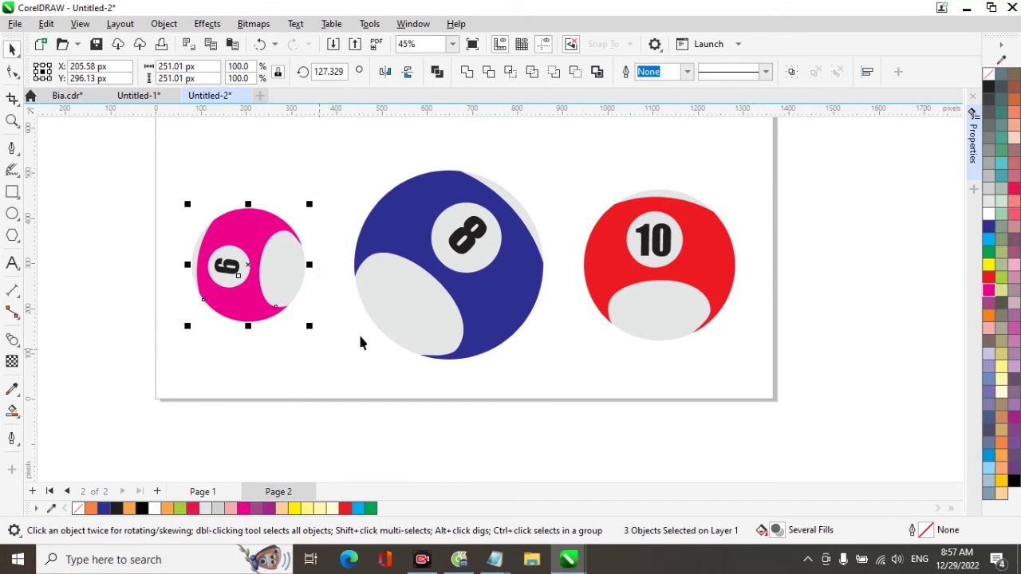
left_click(810, 192)
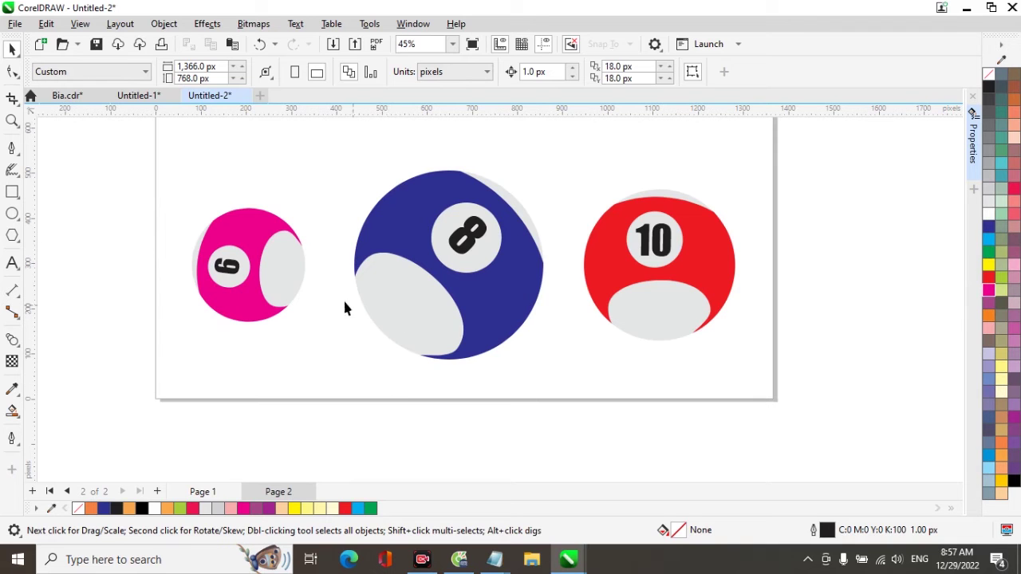
- Cover the three balls with circles taken from their grey bases, placed in front, and fill these circles with black
left_click(287, 280)
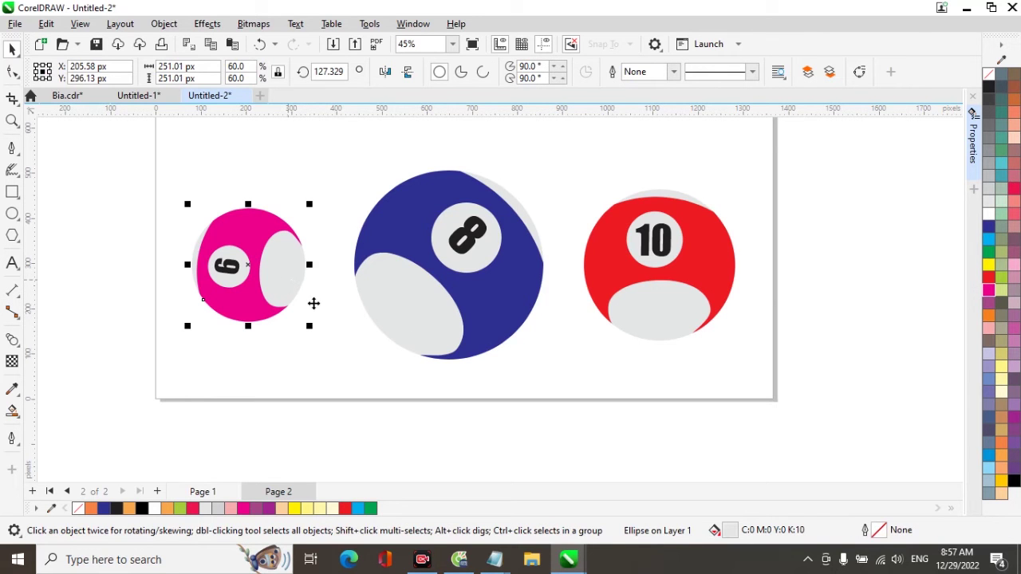
left_click(413, 329, "shift")
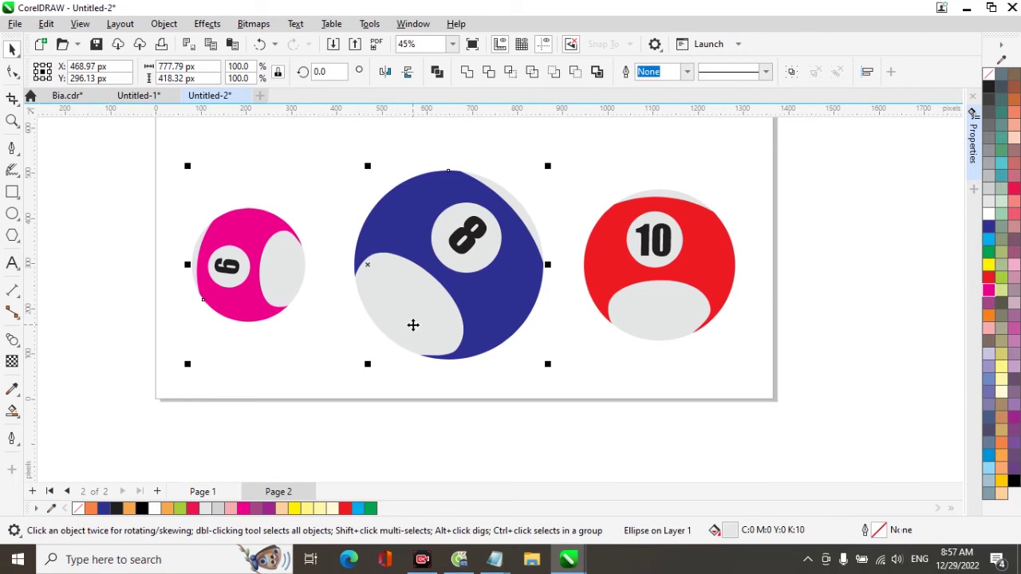
left_click(658, 326, "shift")
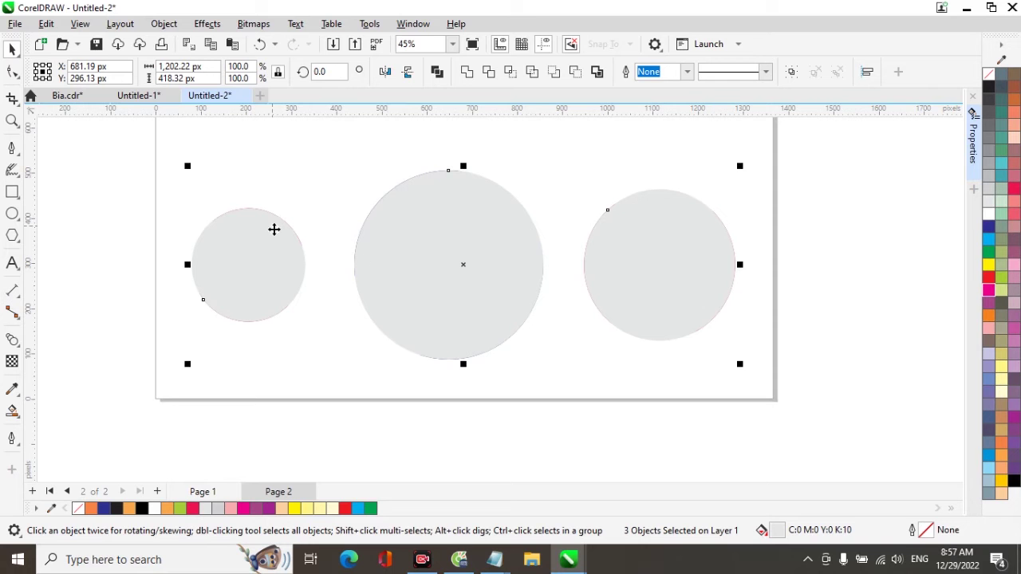
left_click(1014, 482)
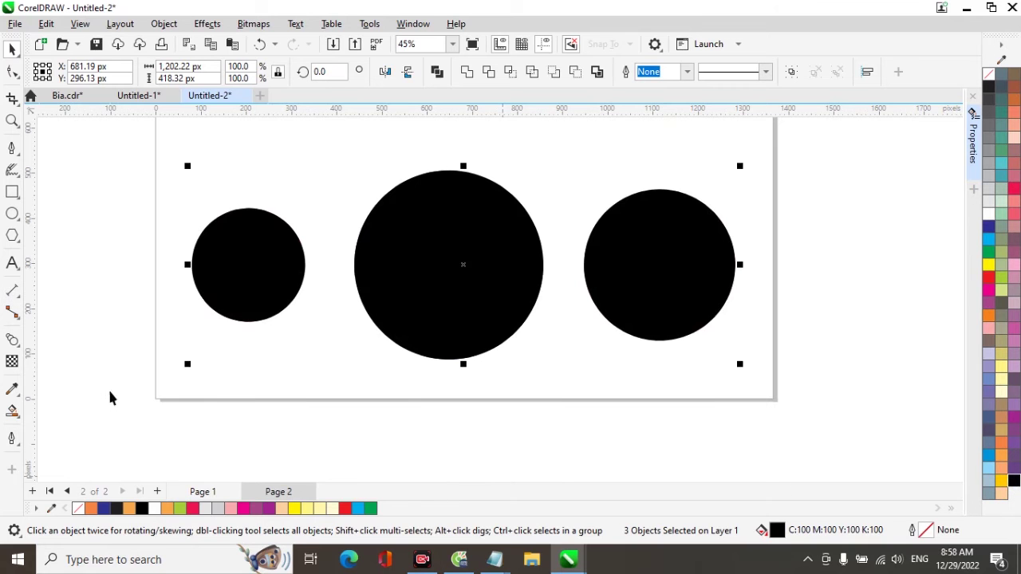
- Apply a fountain transparency to the middle black circle, running from clear near the number 8 to opaque black at the ball's lower edge
left_click(80, 359)
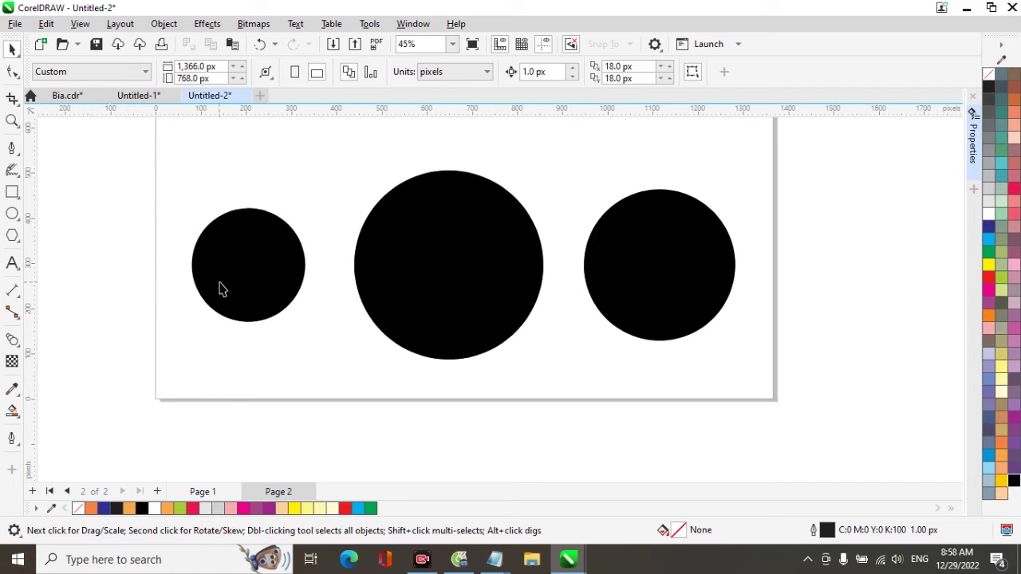
left_click(446, 330)
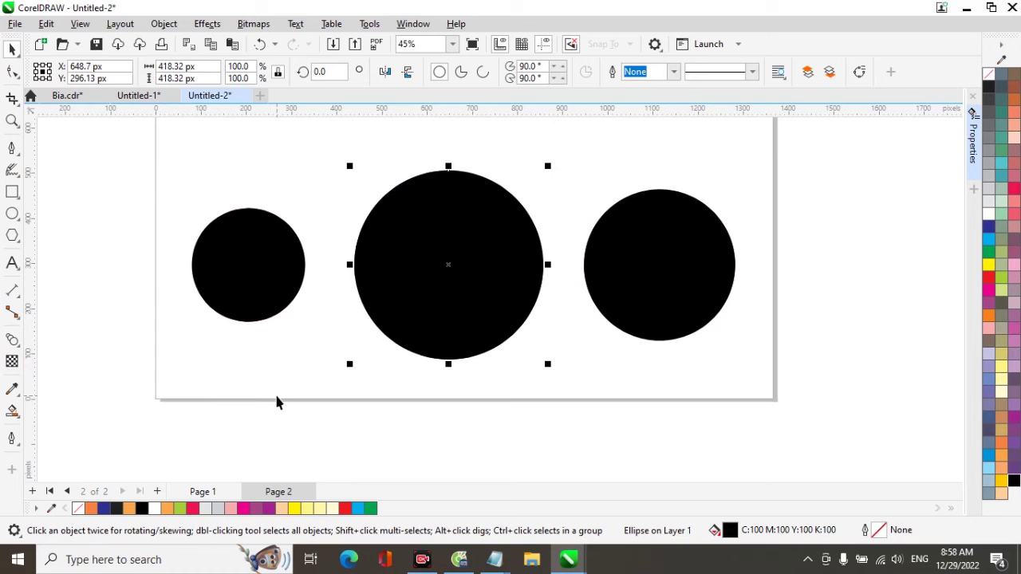
left_click(12, 362)
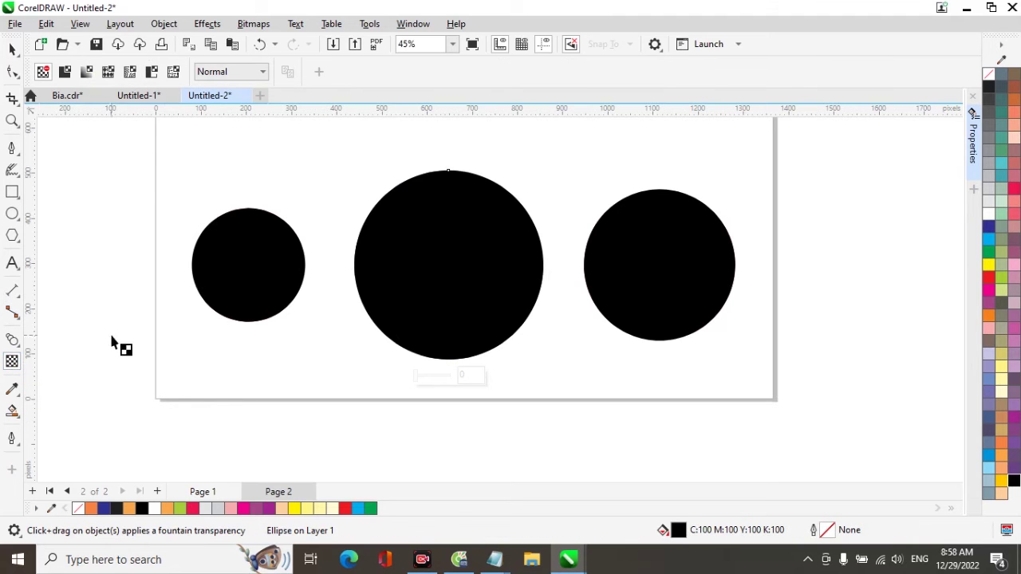
left_click(87, 71)
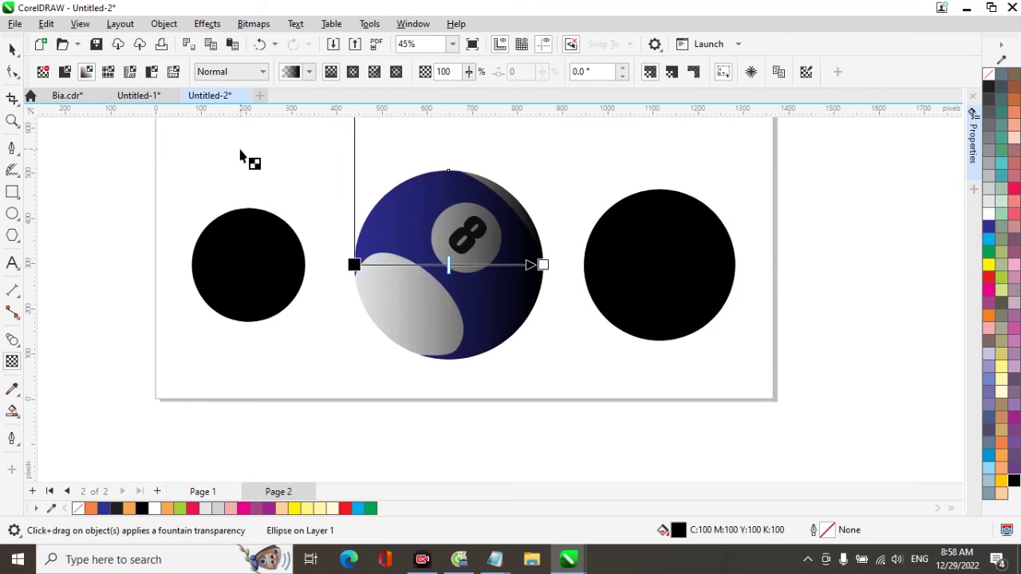
left_click_drag(354, 264, 445, 163)
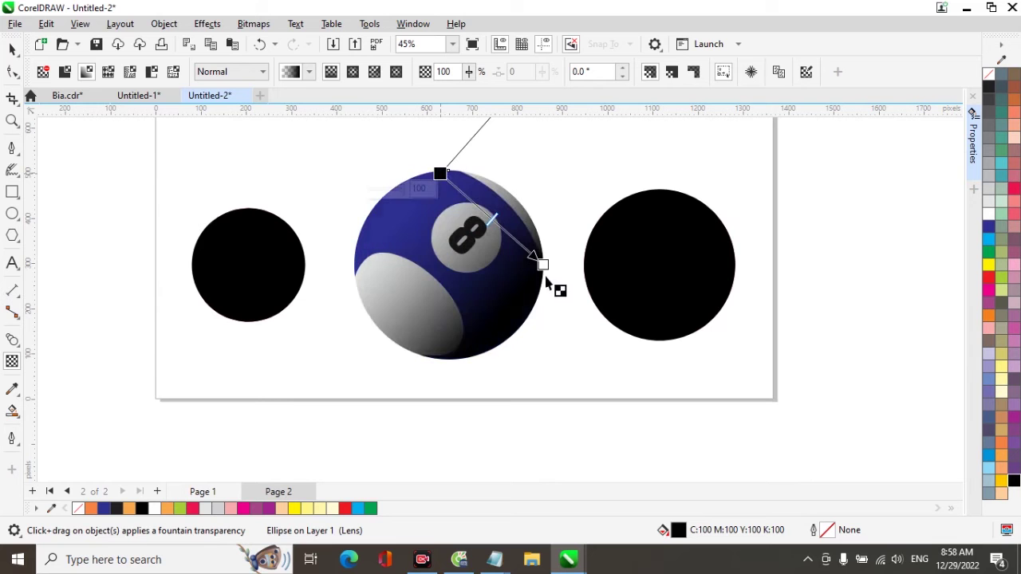
left_click_drag(542, 265, 425, 355)
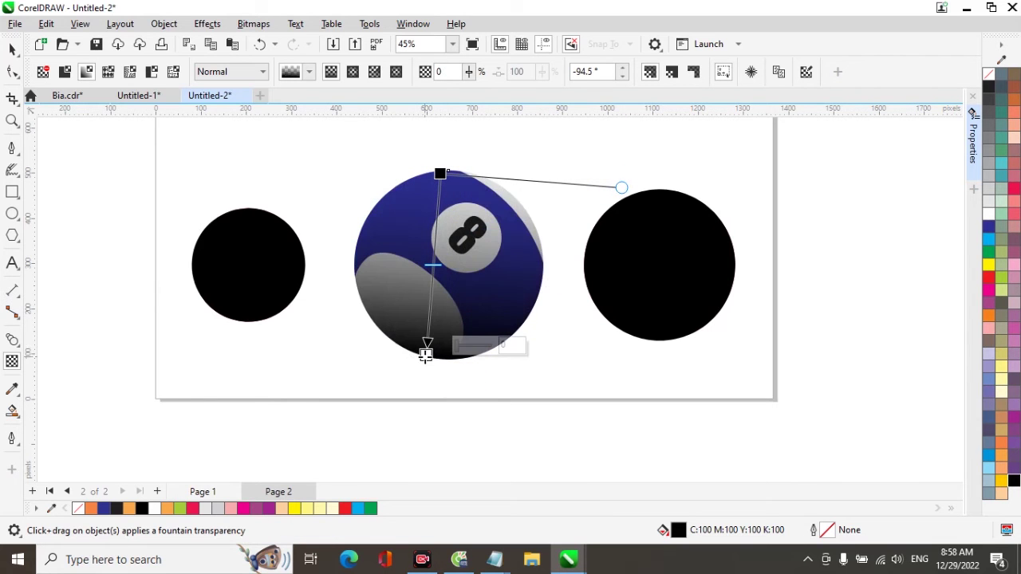
mouse_move(427, 354)
left_mouse_down()
mouse_move(444, 354)
mouse_move(429, 355)
left_mouse_up()
left_click_drag(440, 172, 450, 215)
left_click(455, 172)
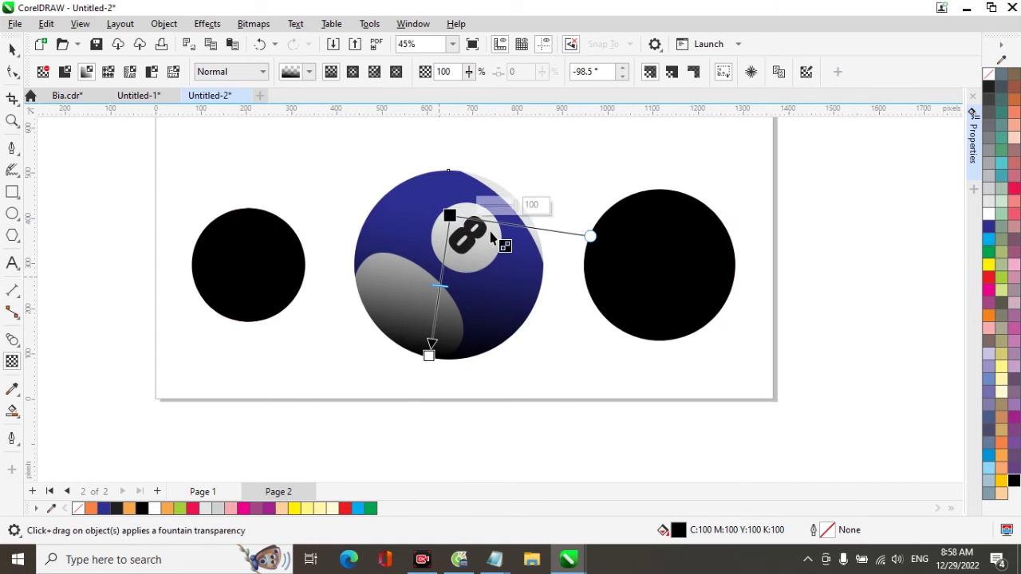
- Copy the middle circle's transparency to the left black circle and redirect it from clear near the top to opaque at the magenta ball's lower edge
left_click(255, 273)
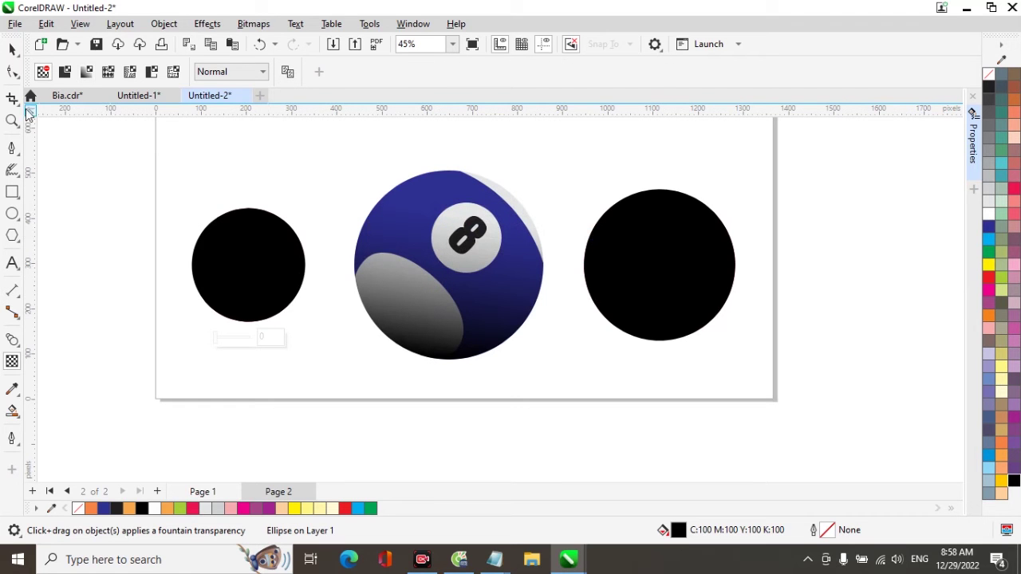
left_click(11, 53)
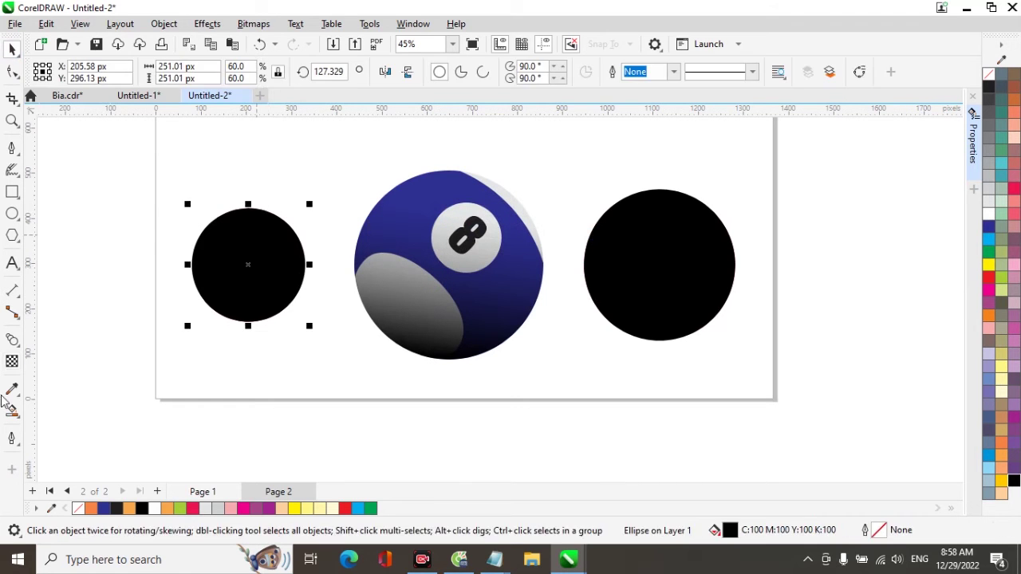
left_click(12, 361)
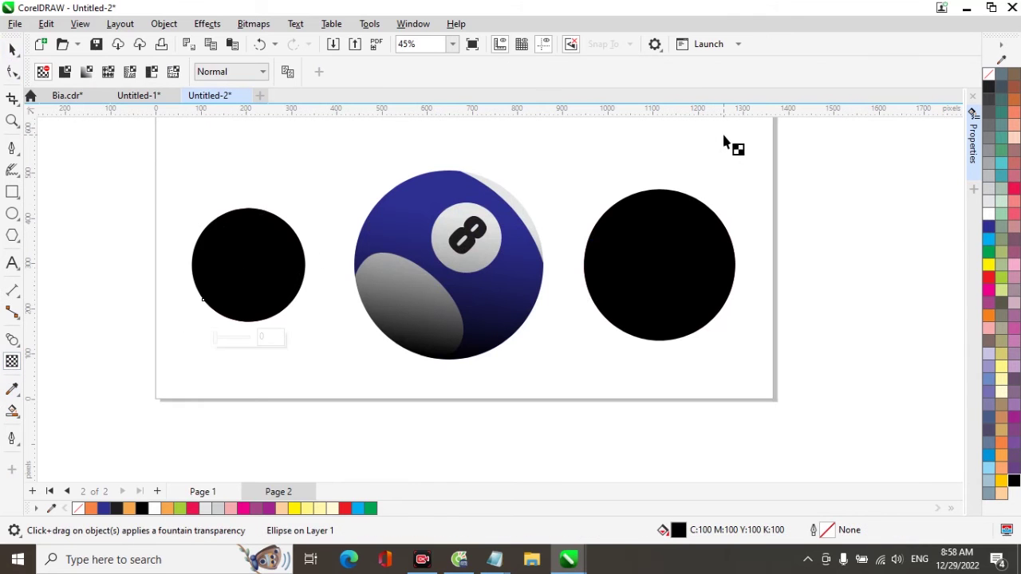
left_click(287, 72)
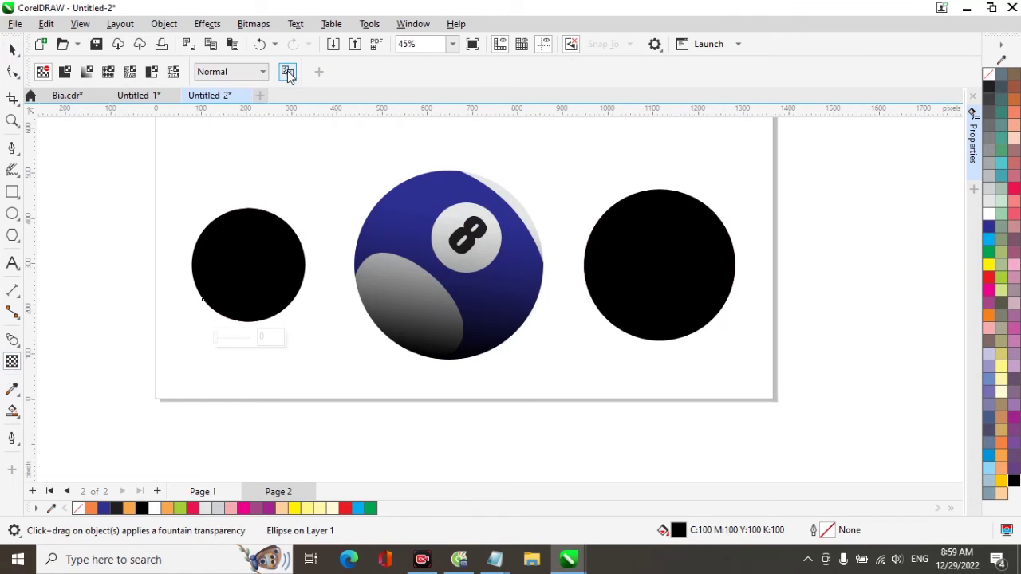
left_click(413, 329)
left_click_drag(226, 284, 247, 208)
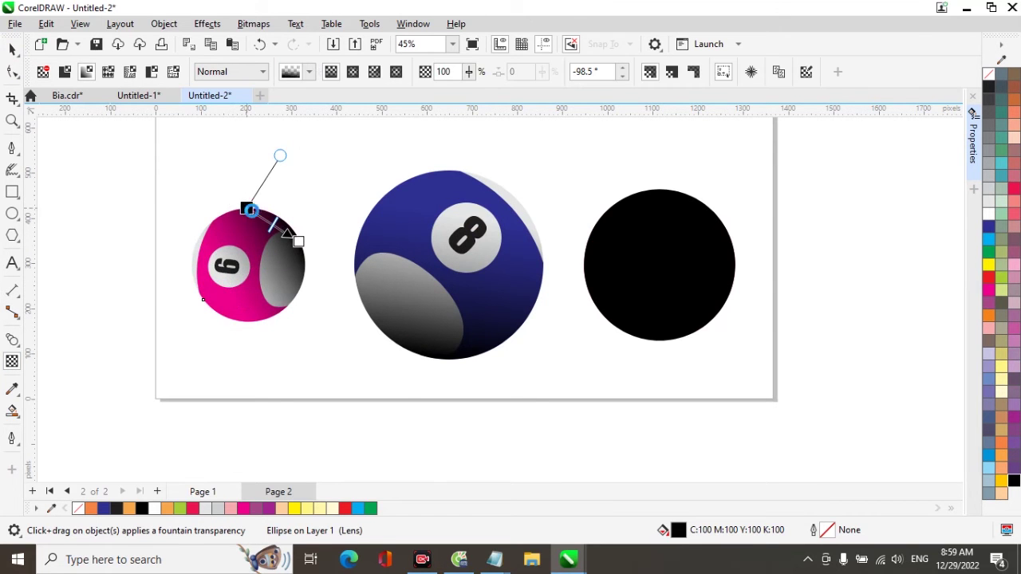
left_click_drag(293, 236, 232, 320)
left_click_drag(247, 208, 253, 235)
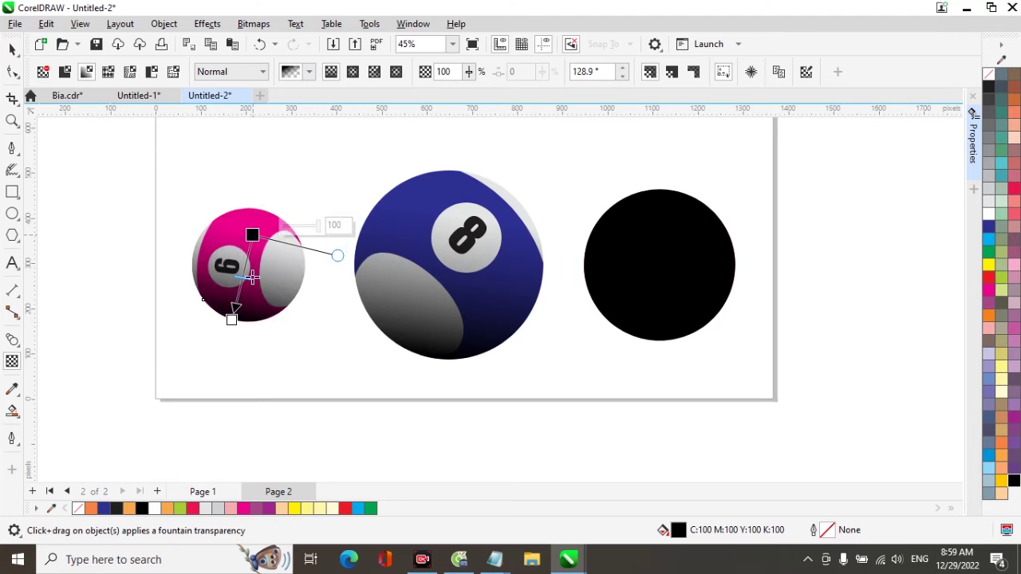
left_click(234, 319)
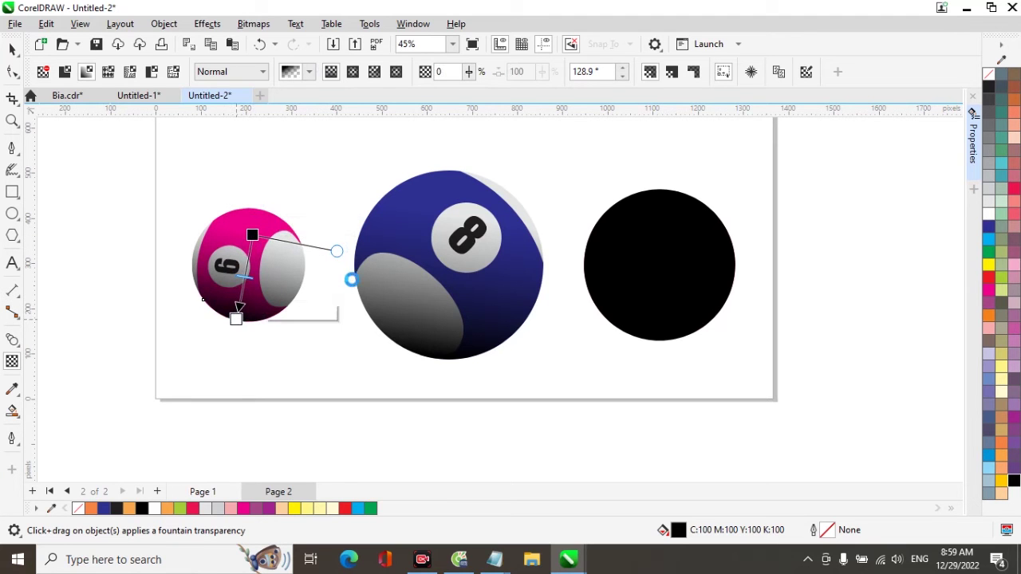
- Apply a fountain transparency to the right black circle, running from clear beside the number 10 to opaque at the red ball's lower edge
left_click(662, 299)
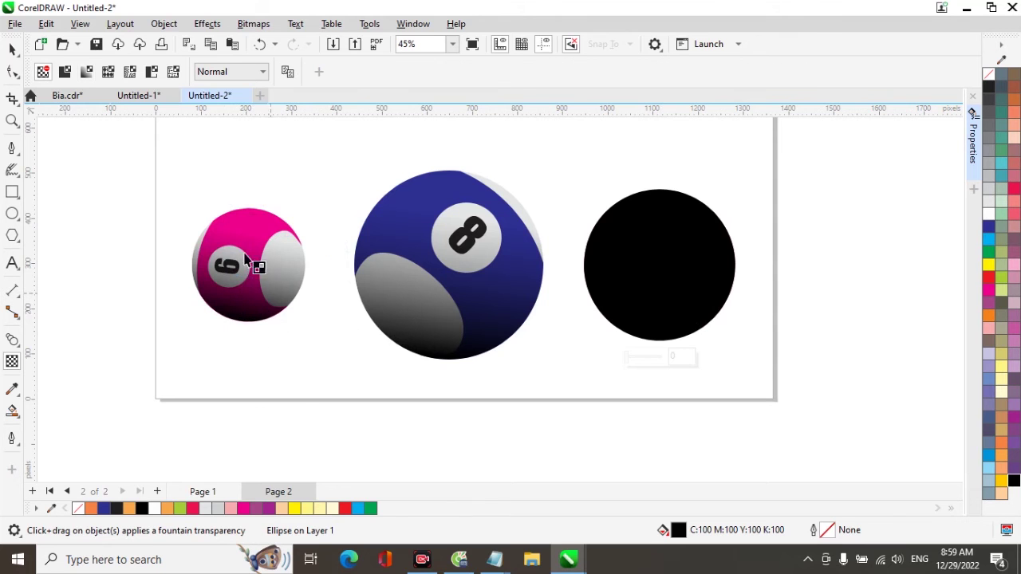
left_click(88, 74)
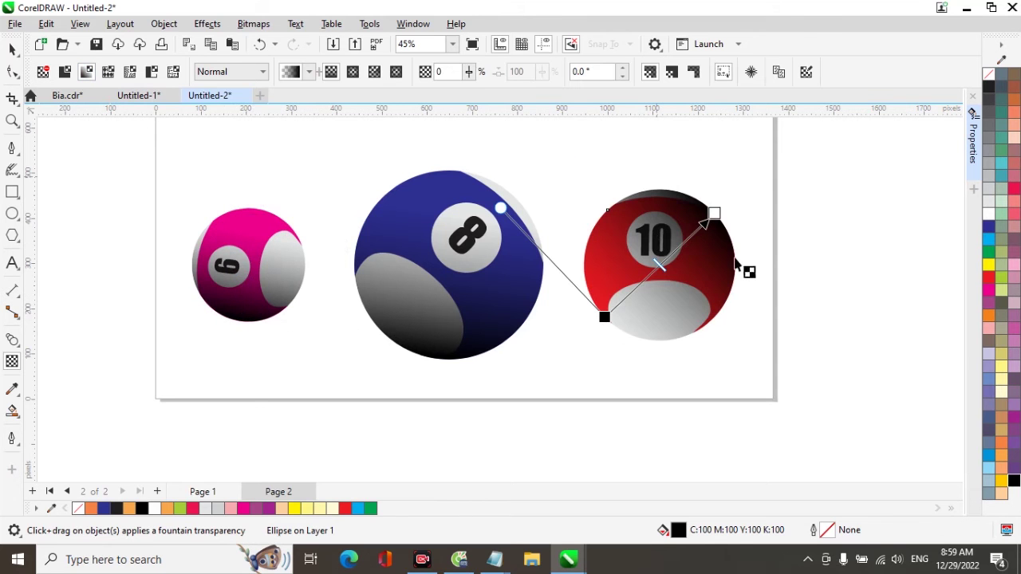
left_click_drag(718, 212, 652, 341)
left_click_drag(604, 317, 680, 230)
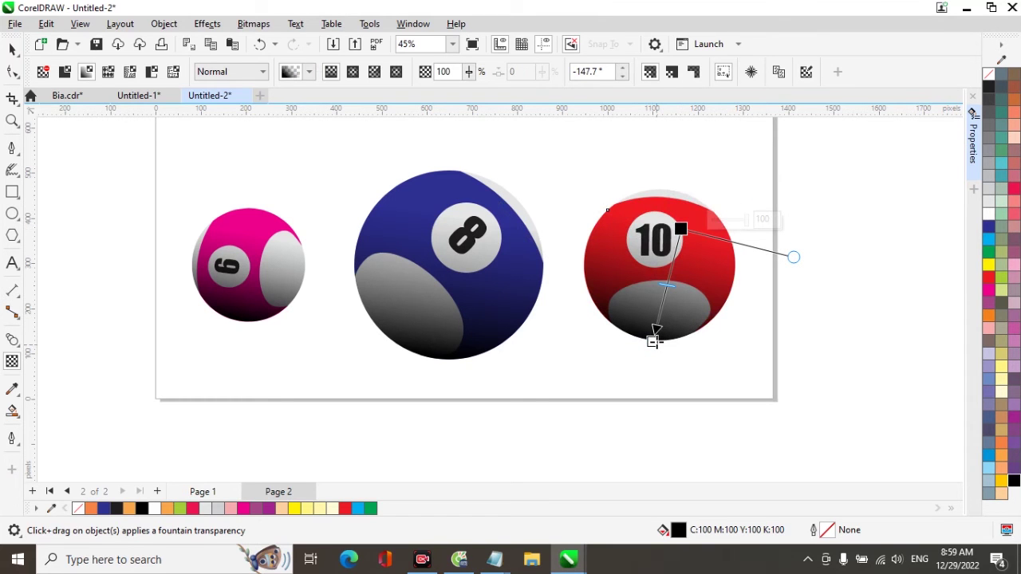
left_click_drag(680, 230, 674, 221)
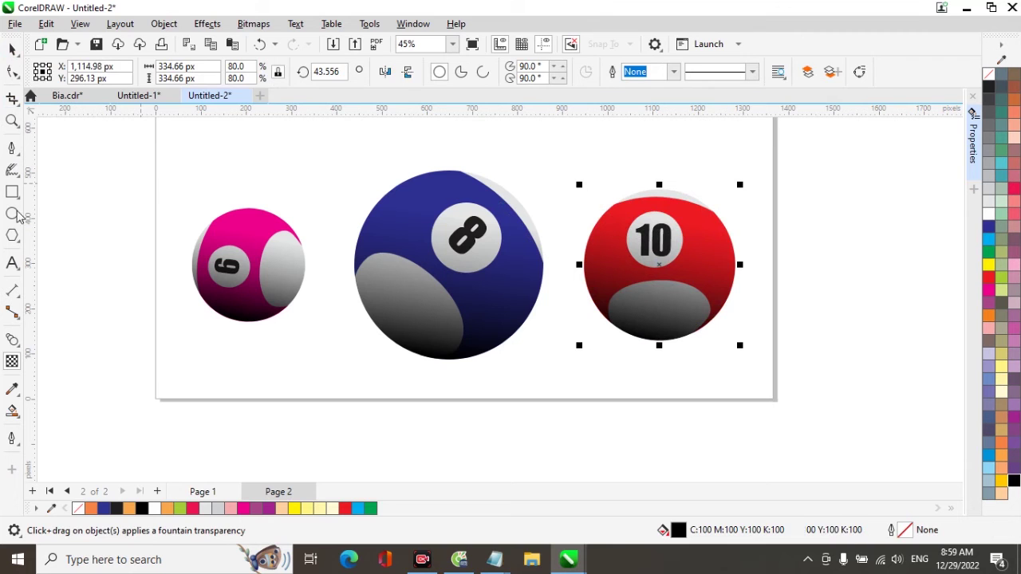
- Draw a tilted 3-point ellipse, about 260 by 222 px overall, over the upper part of the blue number 8 ball
left_click(14, 217)
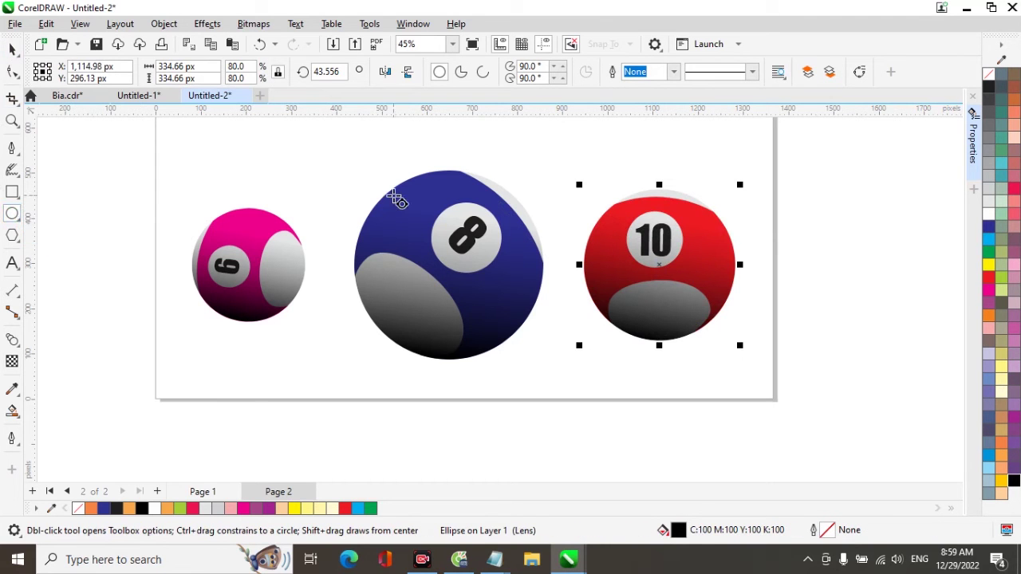
left_click_drag(389, 197, 498, 259)
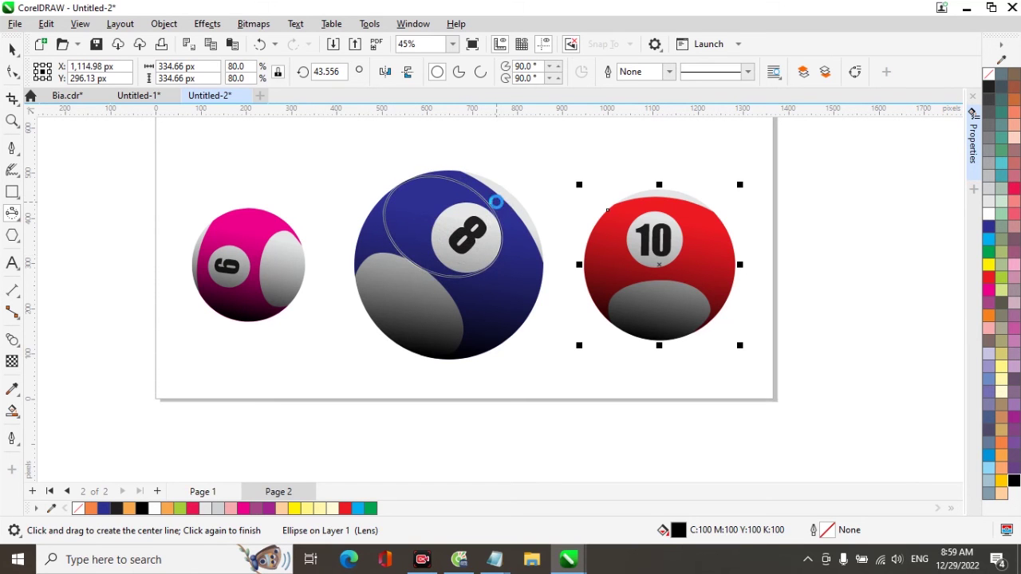
left_click(498, 204)
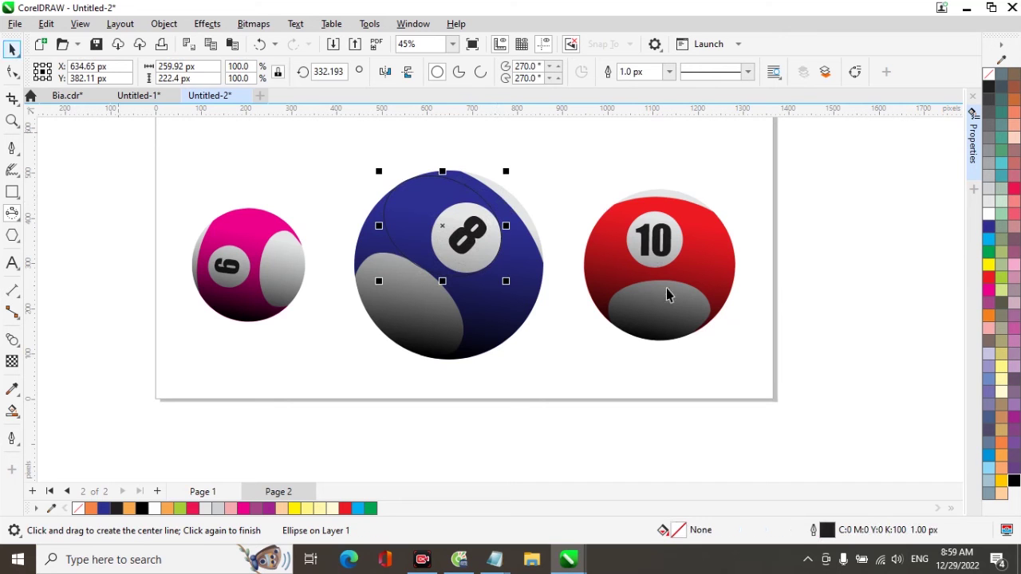
- Give the ellipse a black-to-white linear fountain fill, with black at its lower edge and white at its upper edge
left_click(1014, 481)
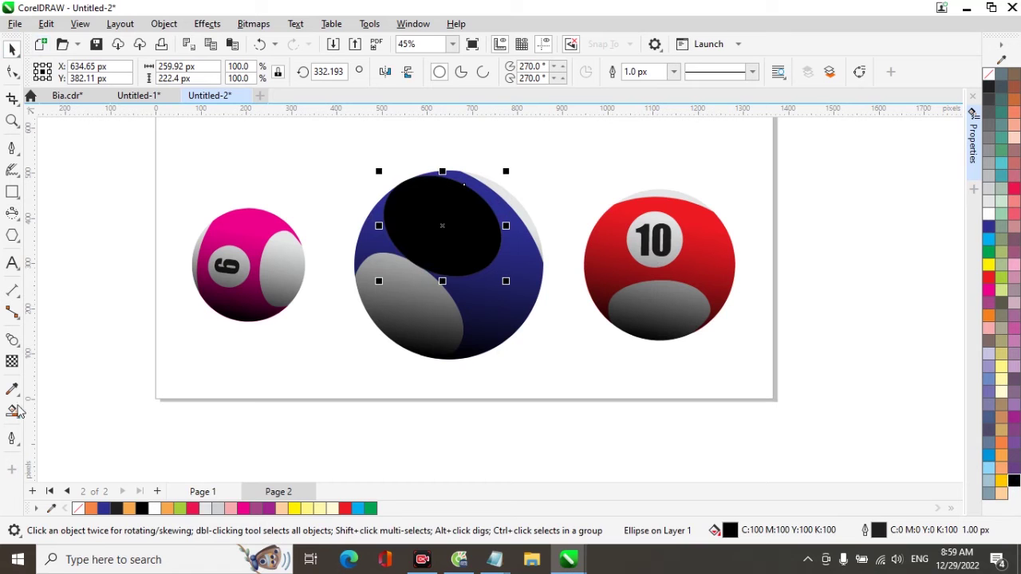
left_click(12, 412)
left_click(66, 417)
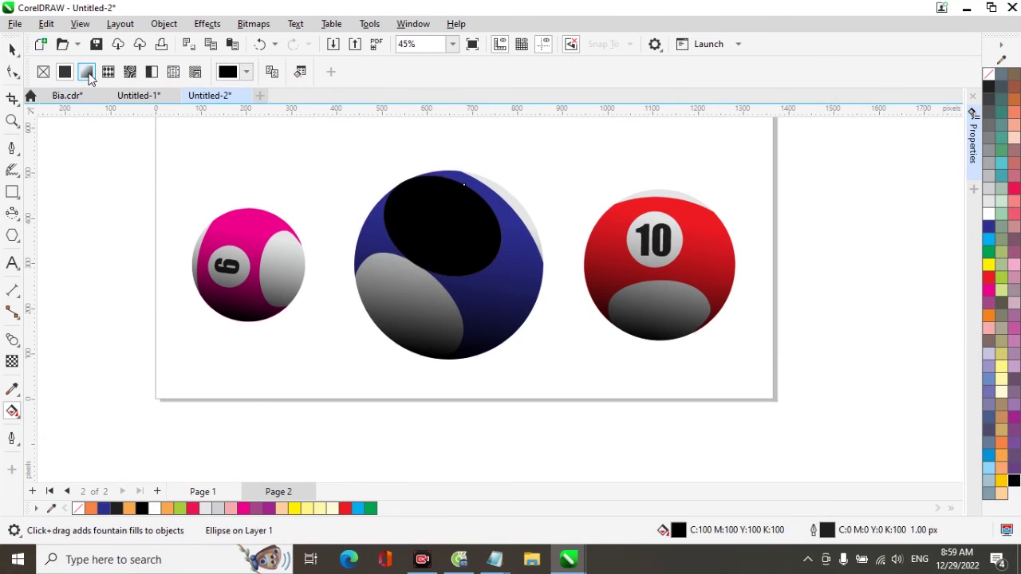
left_click(87, 74)
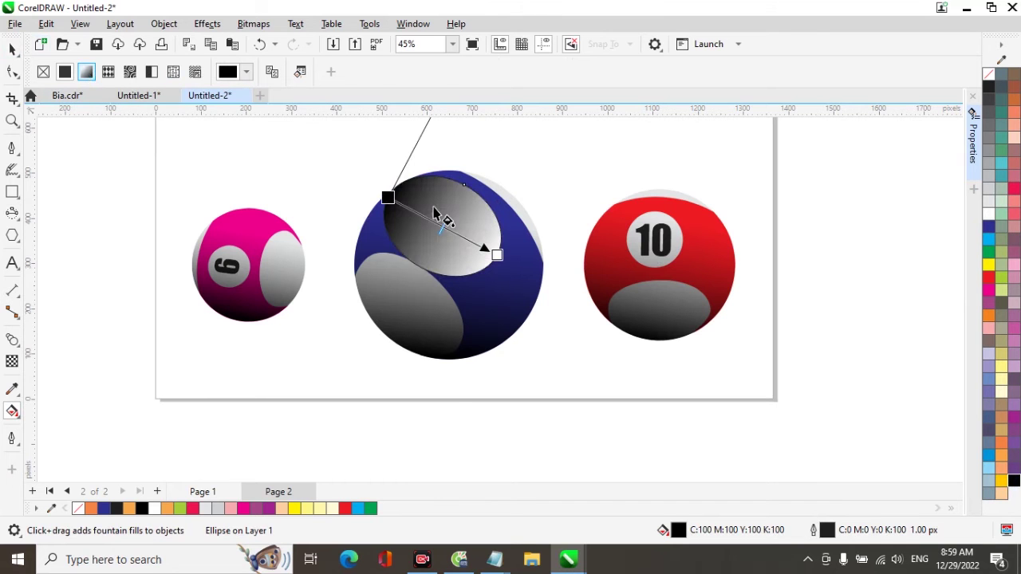
left_click_drag(388, 198, 428, 269)
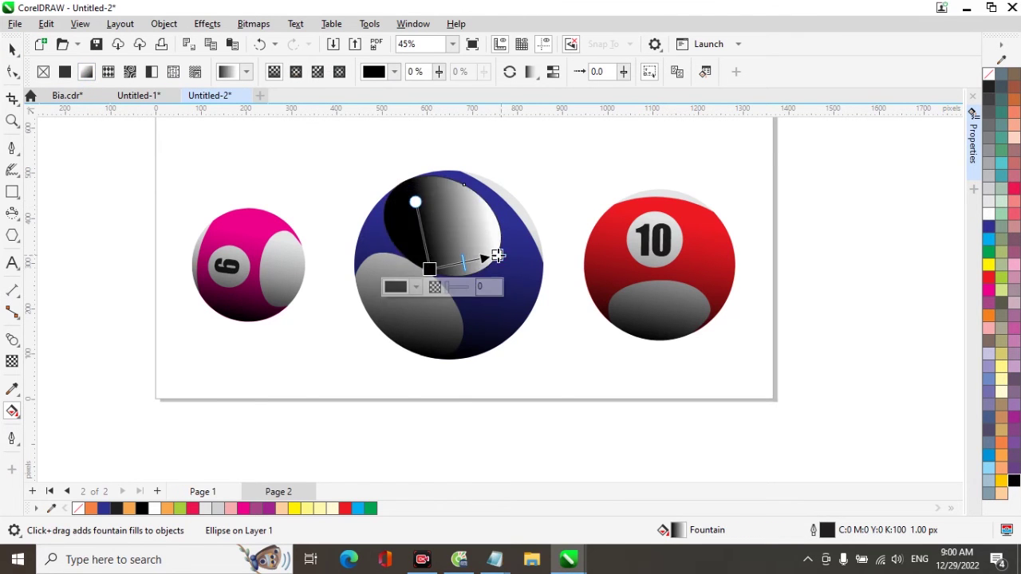
left_click_drag(496, 255, 460, 189)
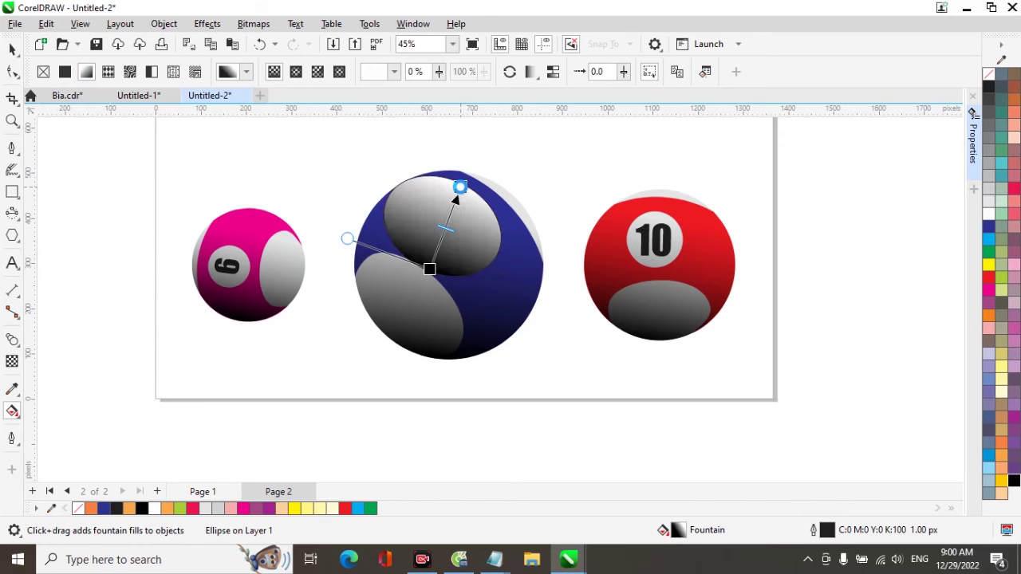
left_click_drag(460, 188, 457, 183)
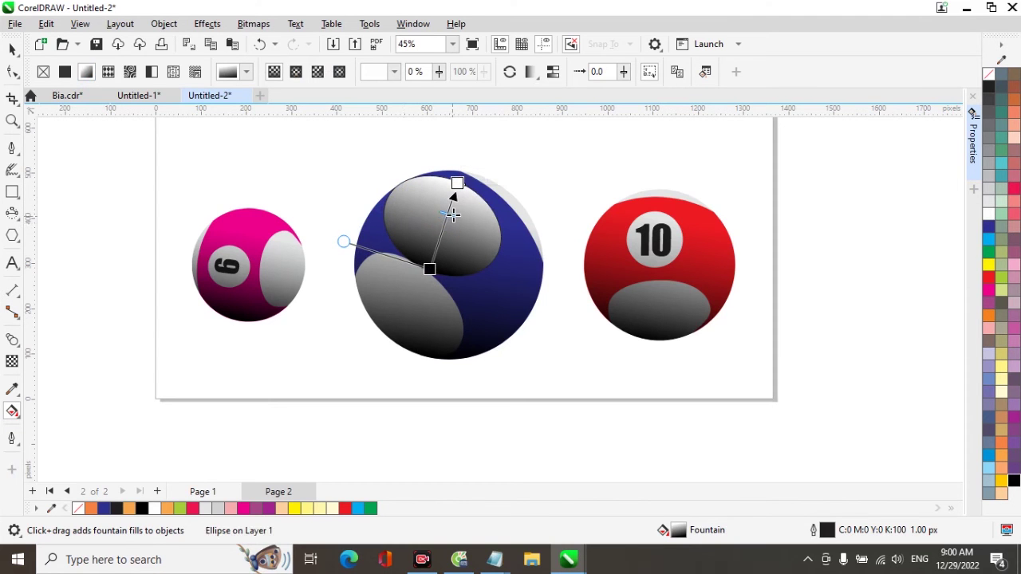
- Remove the ellipse's outline and set its transparency merge mode to Screen
left_click(11, 51)
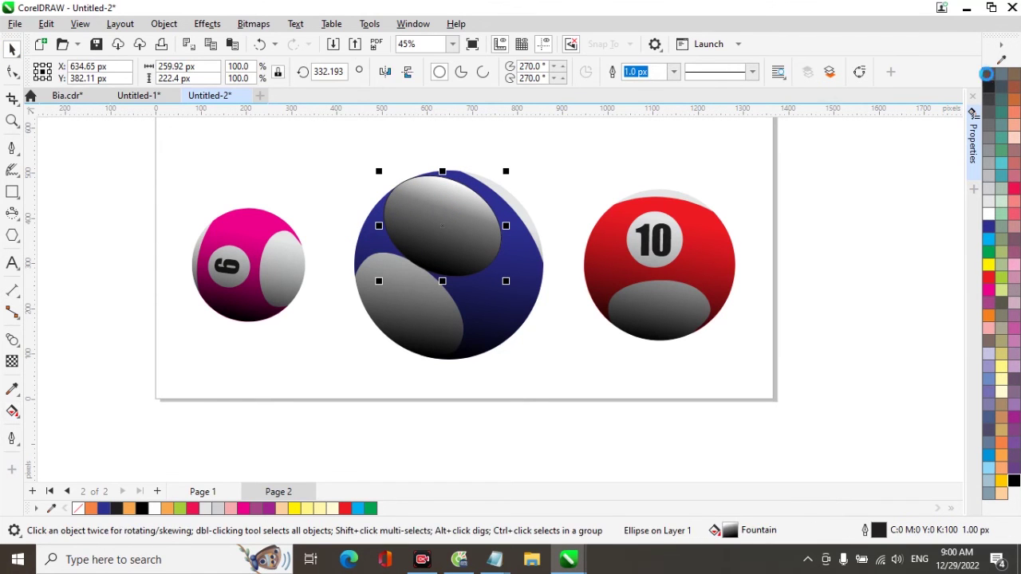
right_click(986, 74)
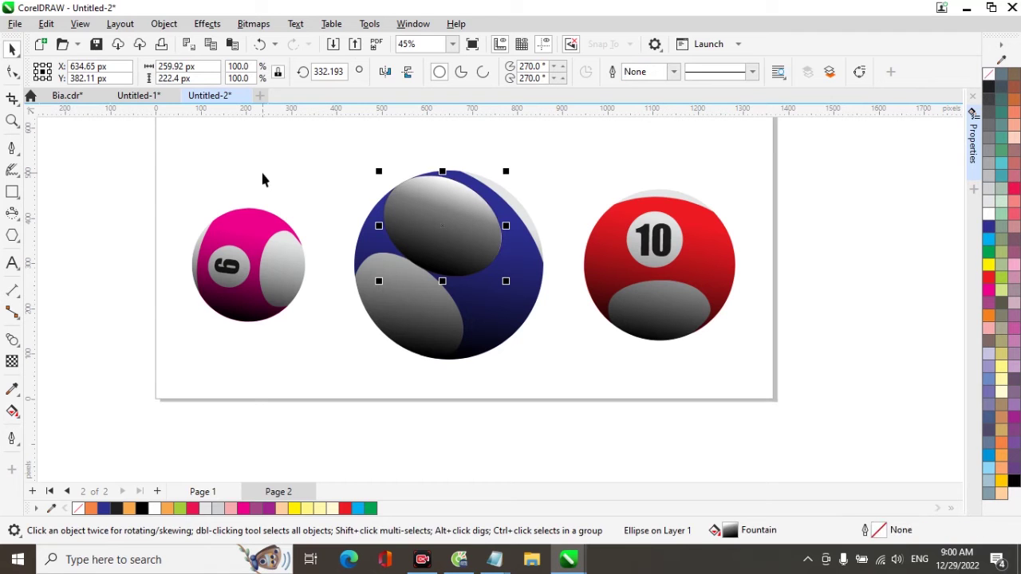
left_click(12, 363)
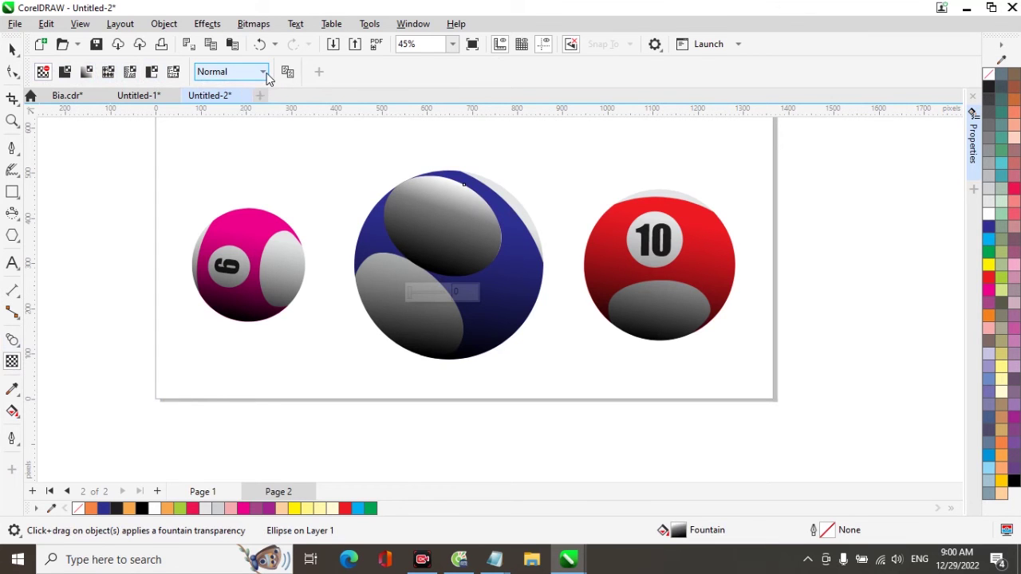
left_click(266, 71)
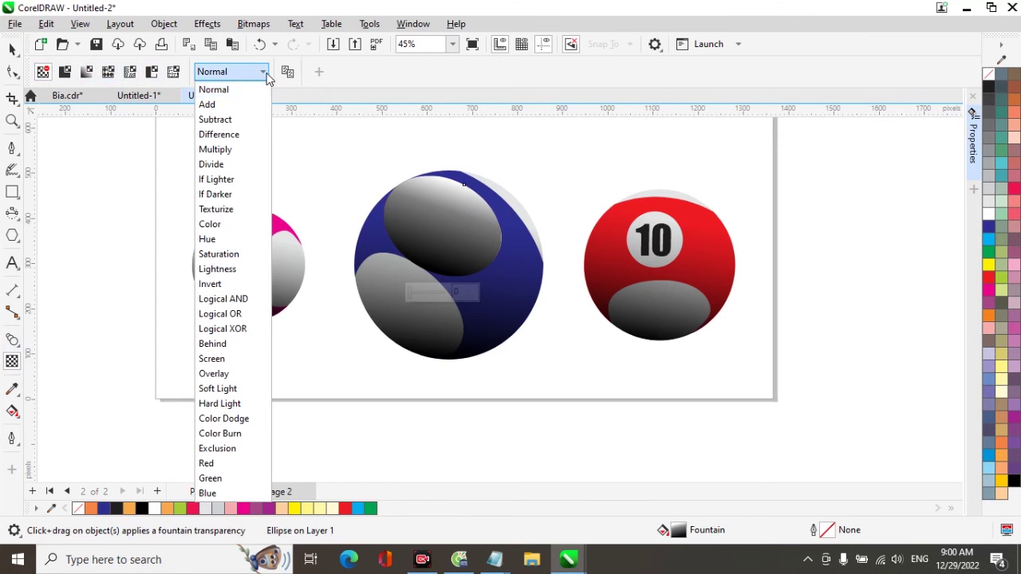
left_click(213, 358)
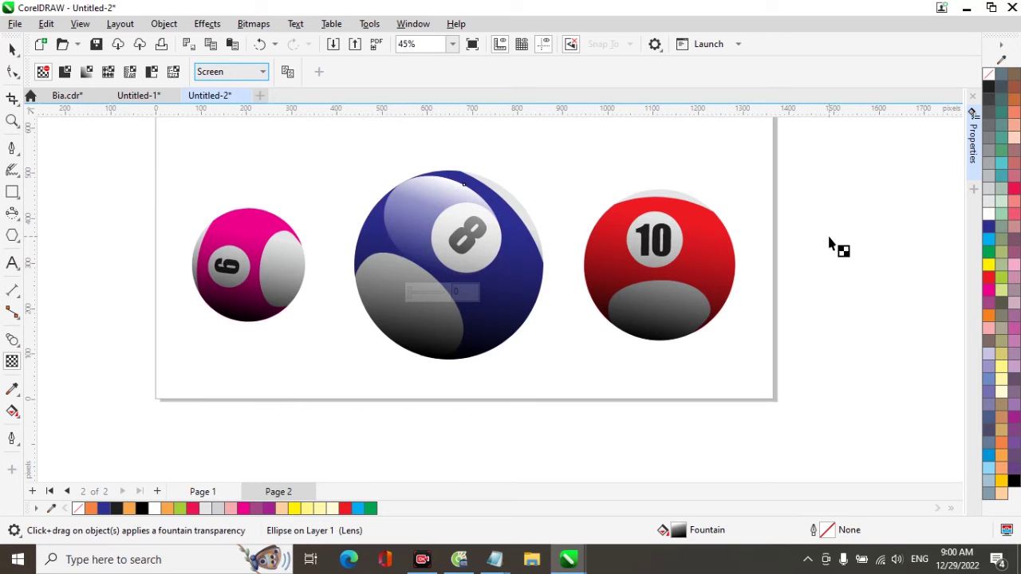
- Apply a Feather blur with width 14 in Gaussian mode to the gradient highlight ellipse on the blue ball
left_click(423, 189)
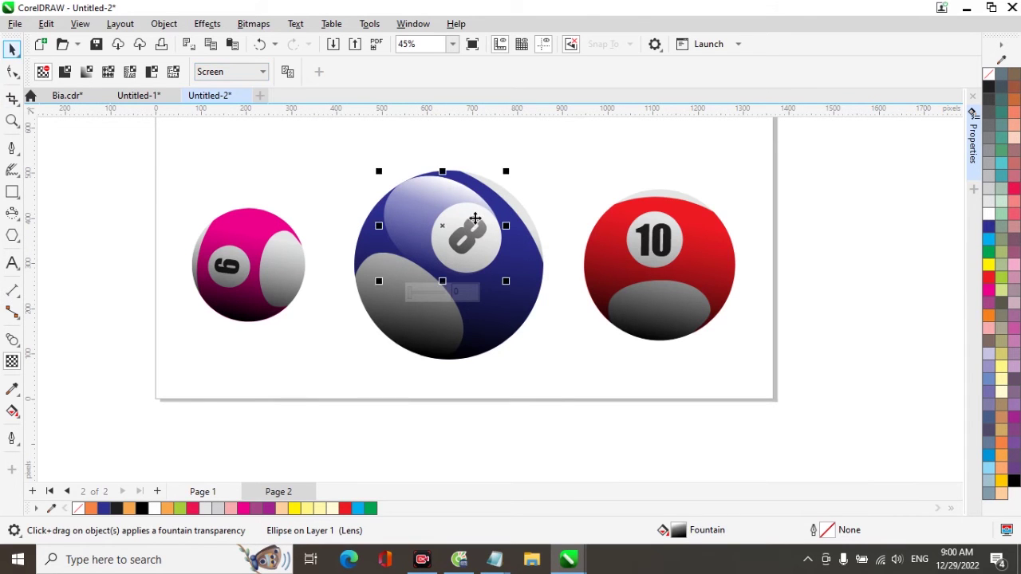
key("space")
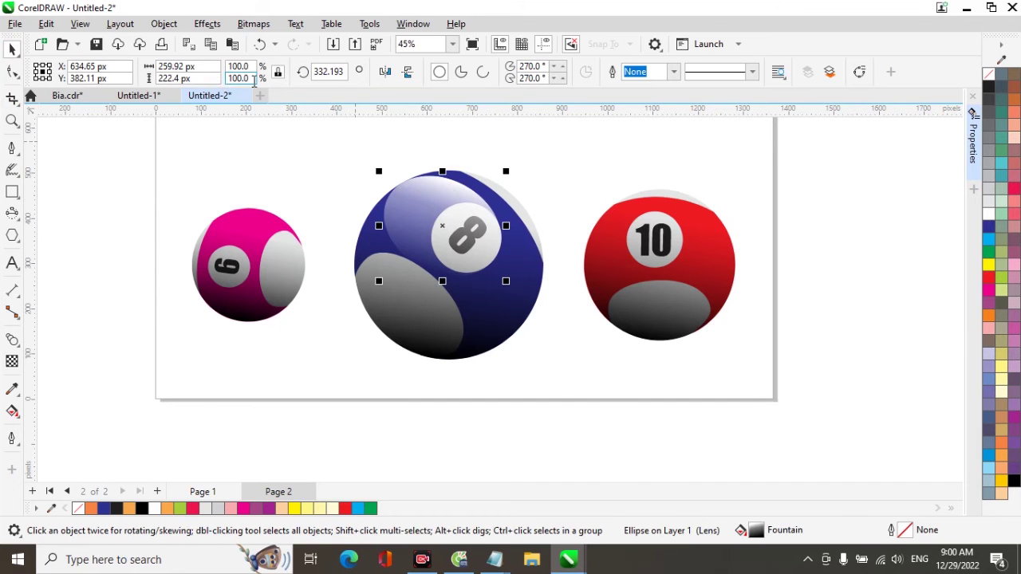
left_click(207, 23)
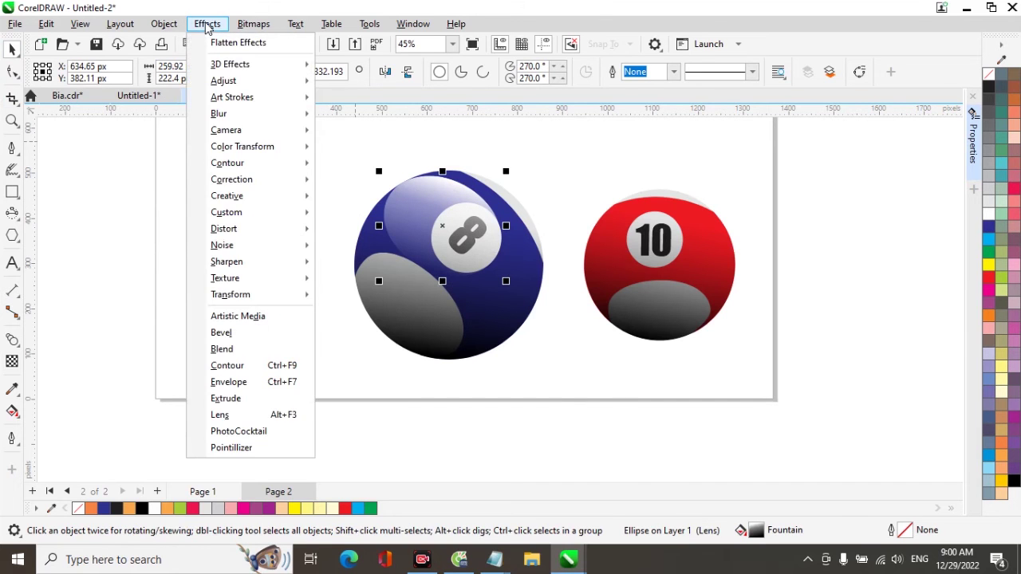
mouse_move(250, 118)
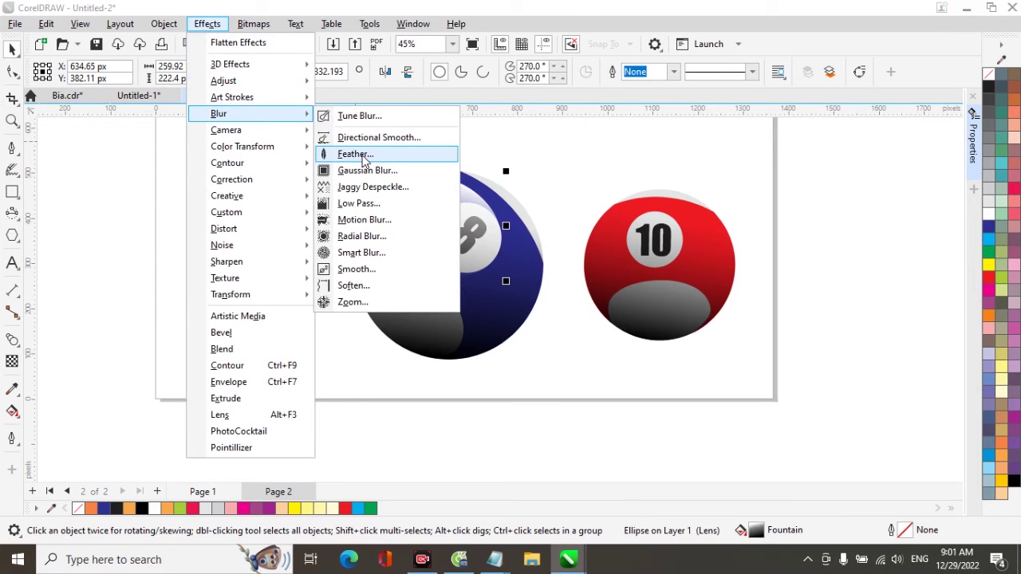
left_click(362, 156)
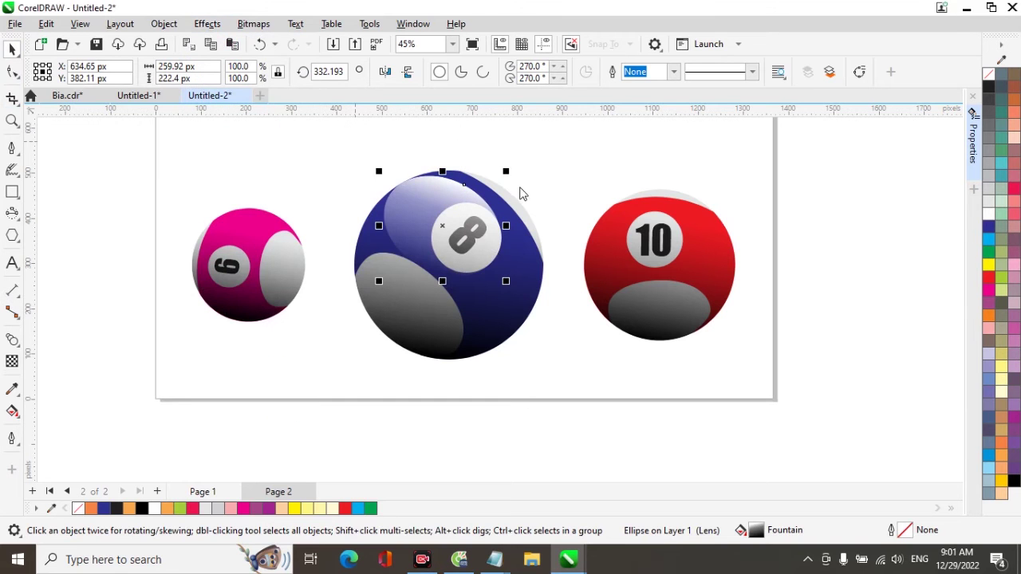
left_click_drag(539, 203, 726, 268)
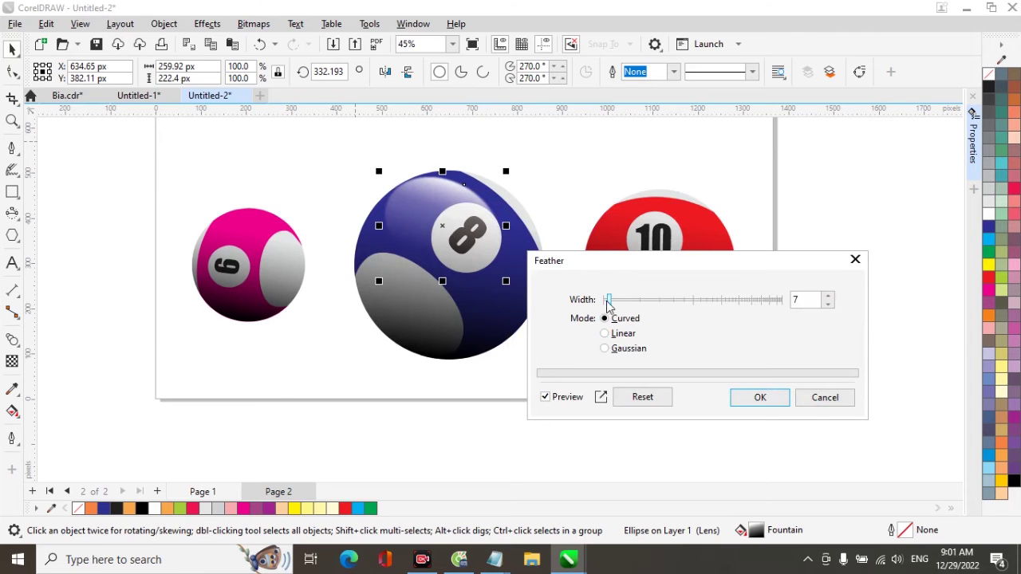
left_click(609, 351)
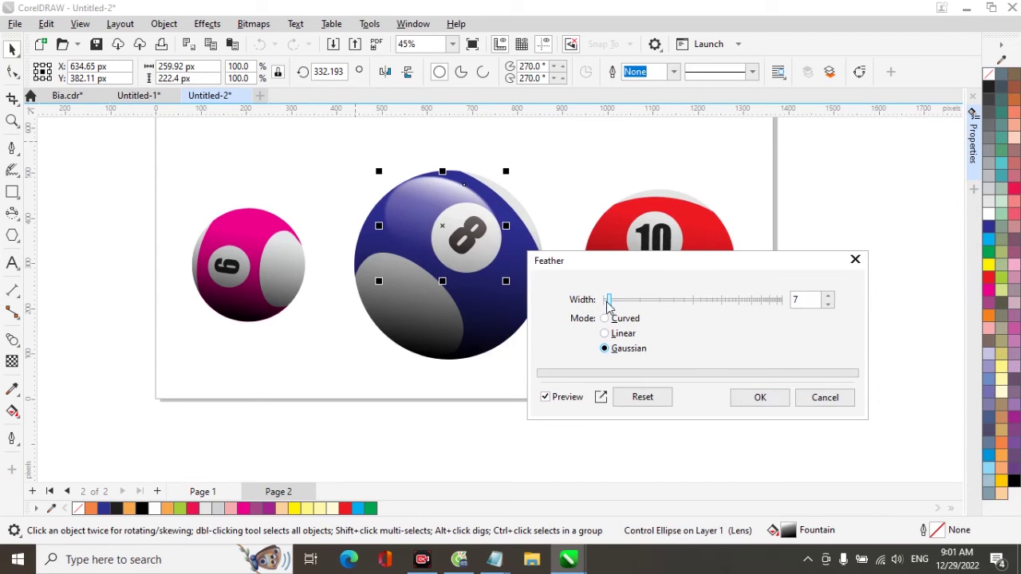
left_click_drag(611, 308, 619, 308)
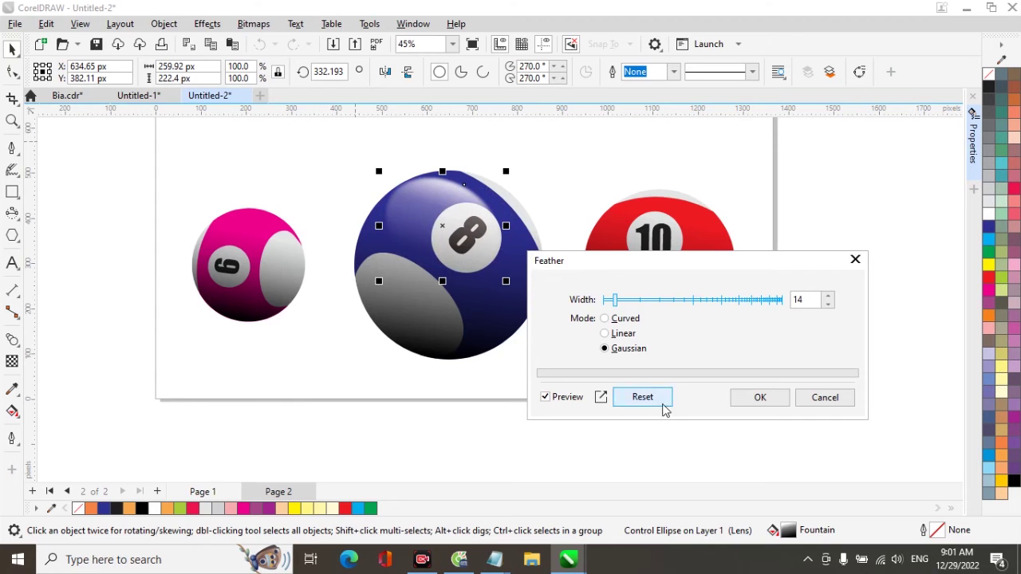
left_click(756, 397)
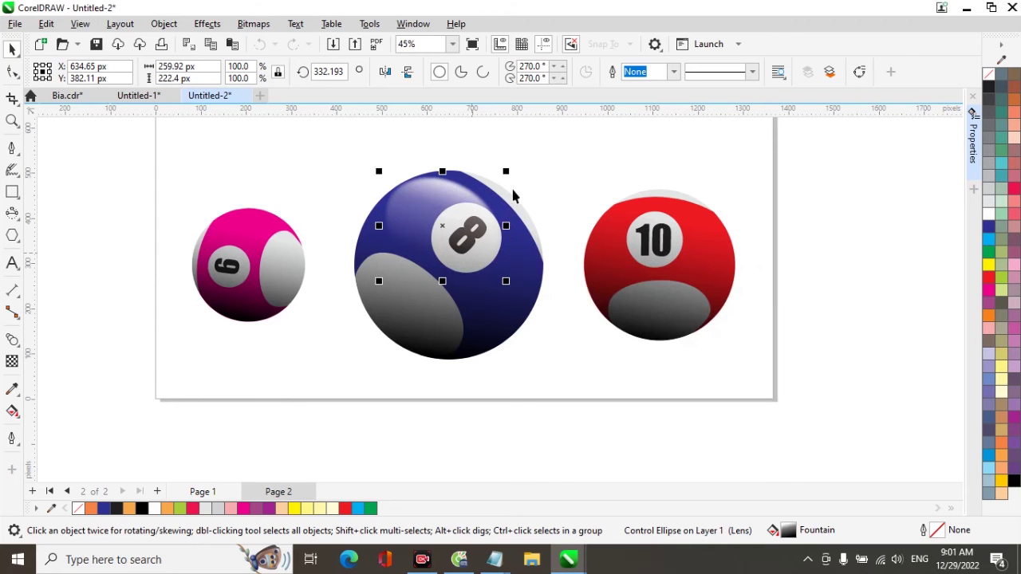
- Enlarge and slightly skew the feathered highlight to about 274 by 238 px, positioning it over the blue ball's upper part
left_click_drag(506, 169, 515, 165)
left_click_drag(426, 205, 424, 220)
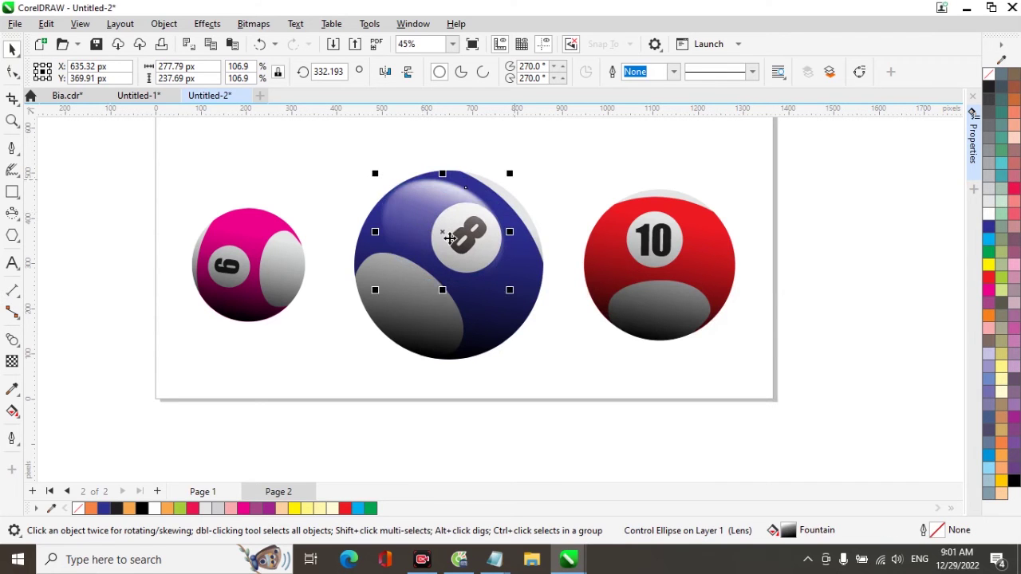
left_click(481, 243)
left_click_drag(443, 172, 486, 252)
left_click(472, 259)
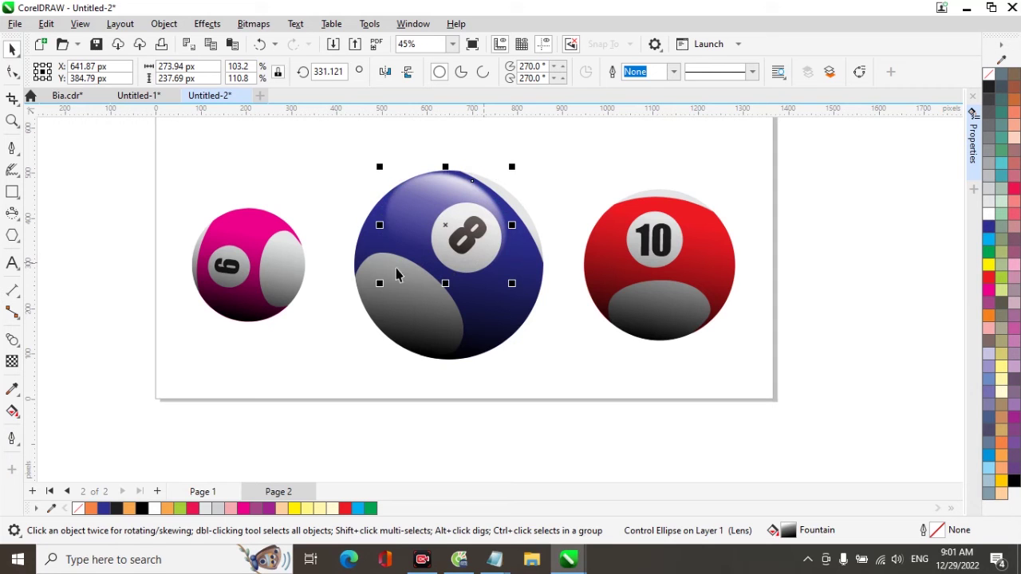
left_click_drag(463, 216, 468, 213)
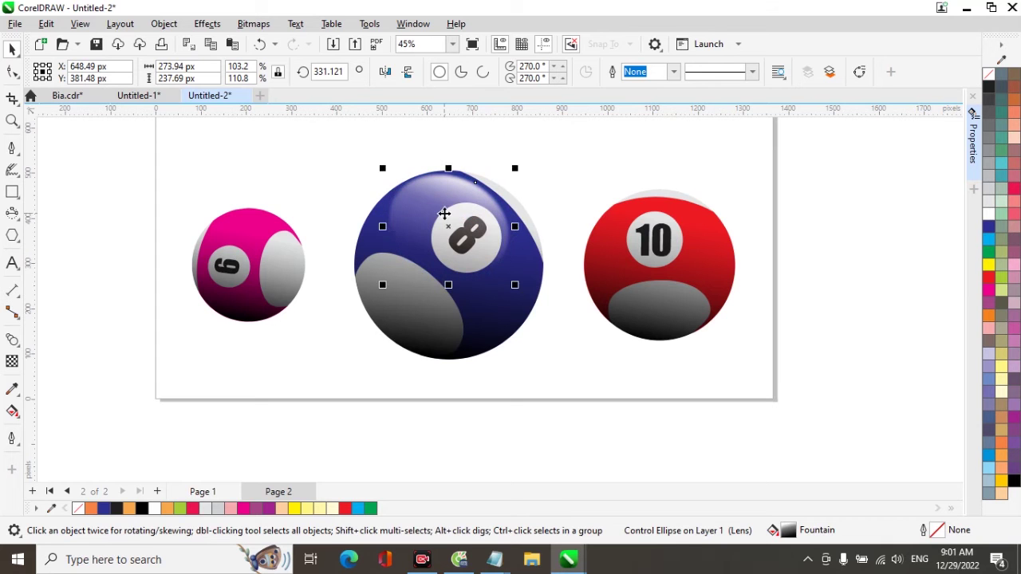
- Fine-tune the highlight's skew and size to about 271 by 237 px and shift it to follow the blue ball's upper edge
left_click(444, 214)
left_click_drag(382, 225, 382, 224)
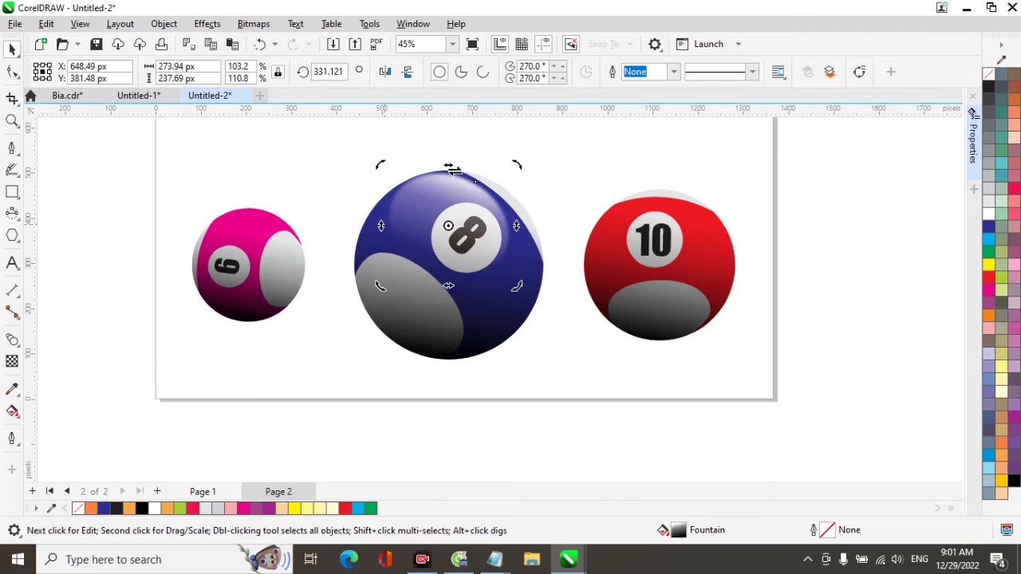
left_click_drag(449, 165, 460, 164)
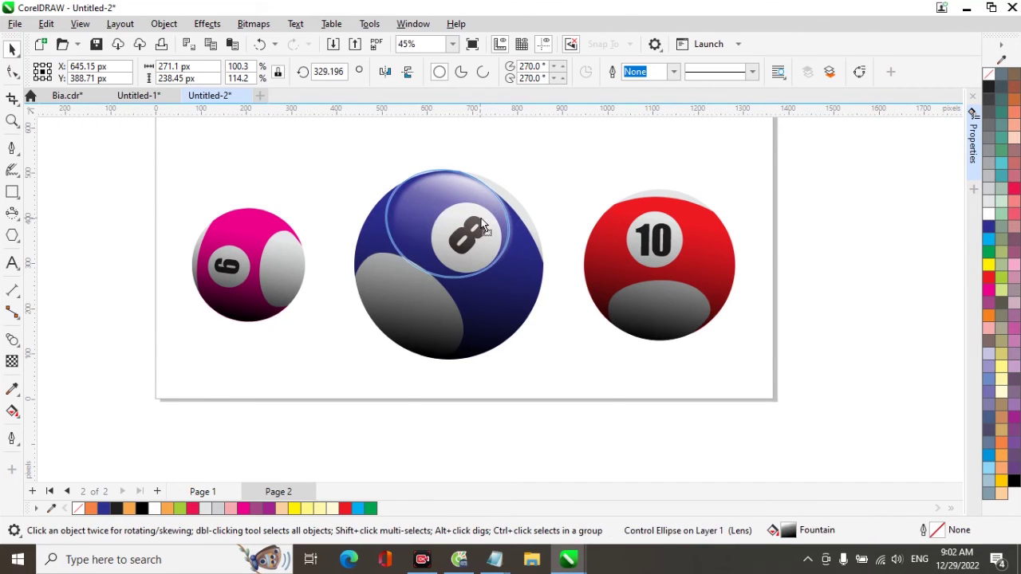
left_click(486, 238)
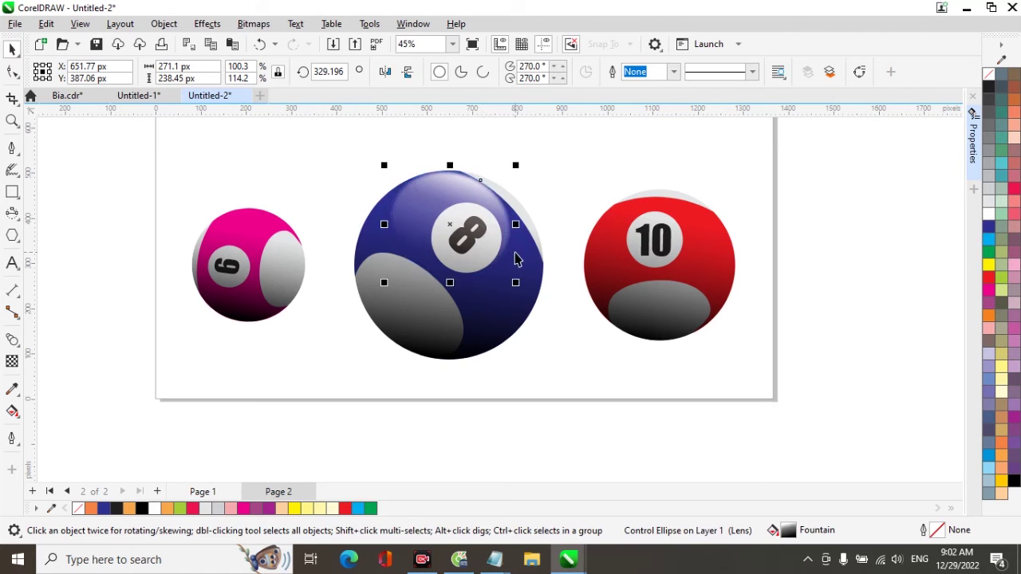
left_click(461, 195)
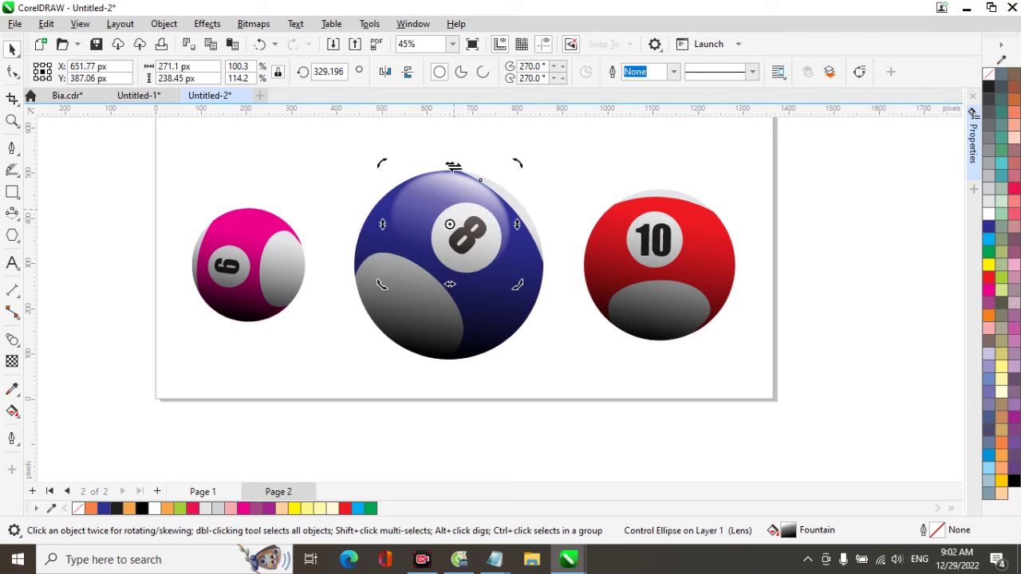
left_click(449, 199)
left_click_drag(450, 165, 462, 199)
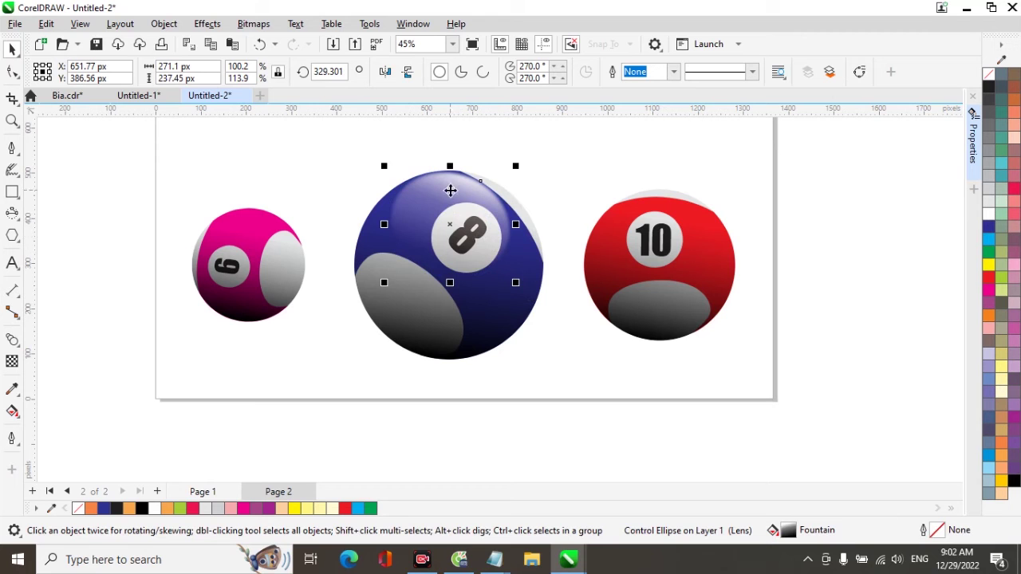
key("Escape")
left_click_drag(438, 194, 429, 201)
- Draw a small ellipse about 46 by 43 px near the blue ball's upper edge, filled white with no outline
left_click(11, 218)
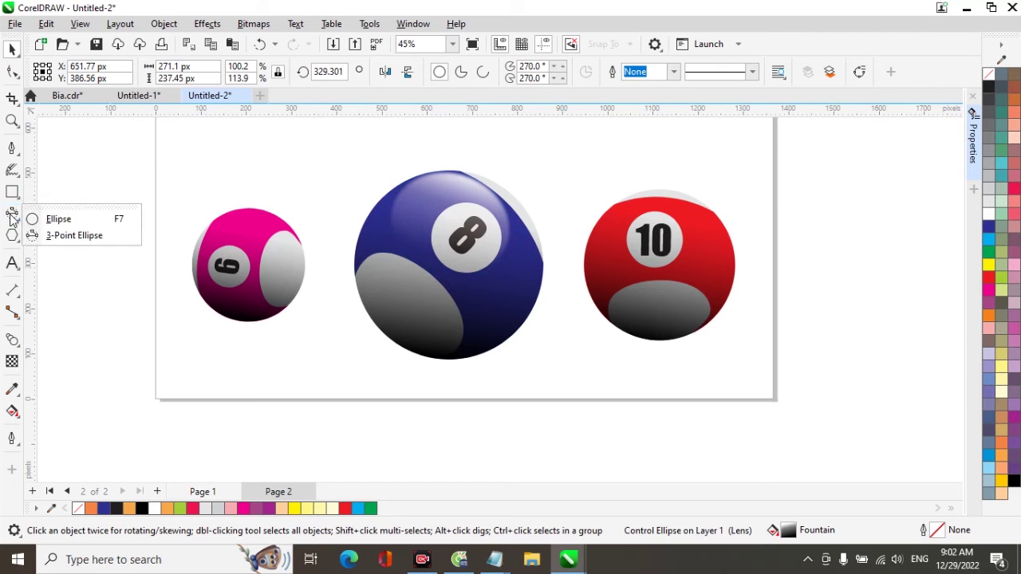
left_click(35, 220)
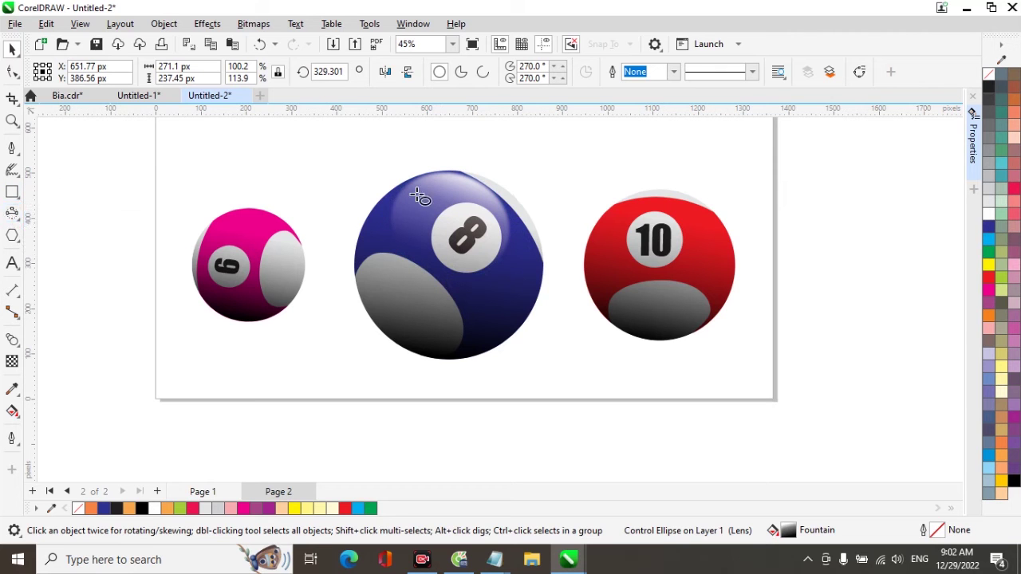
left_click_drag(421, 185, 445, 206)
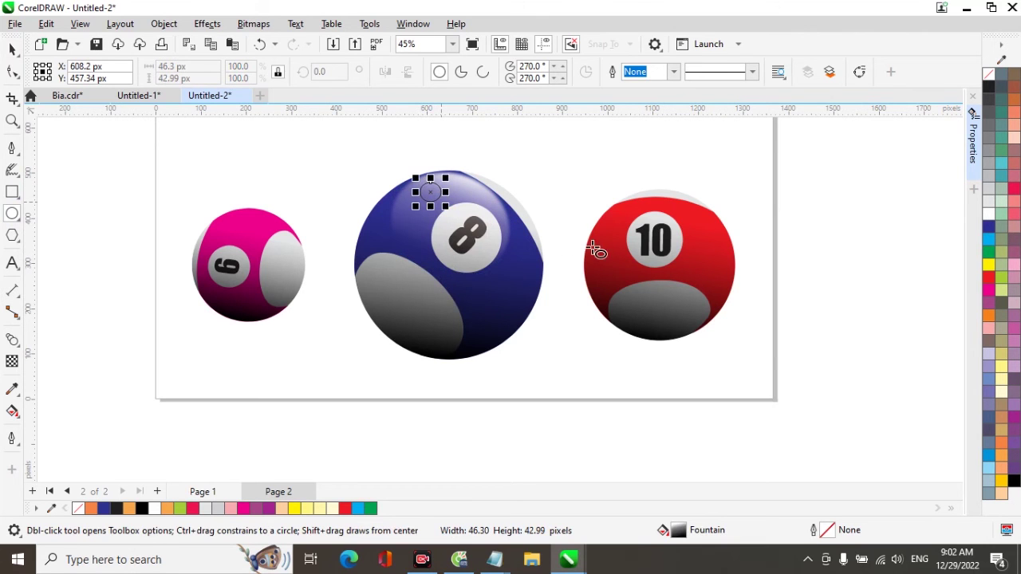
left_click(988, 215)
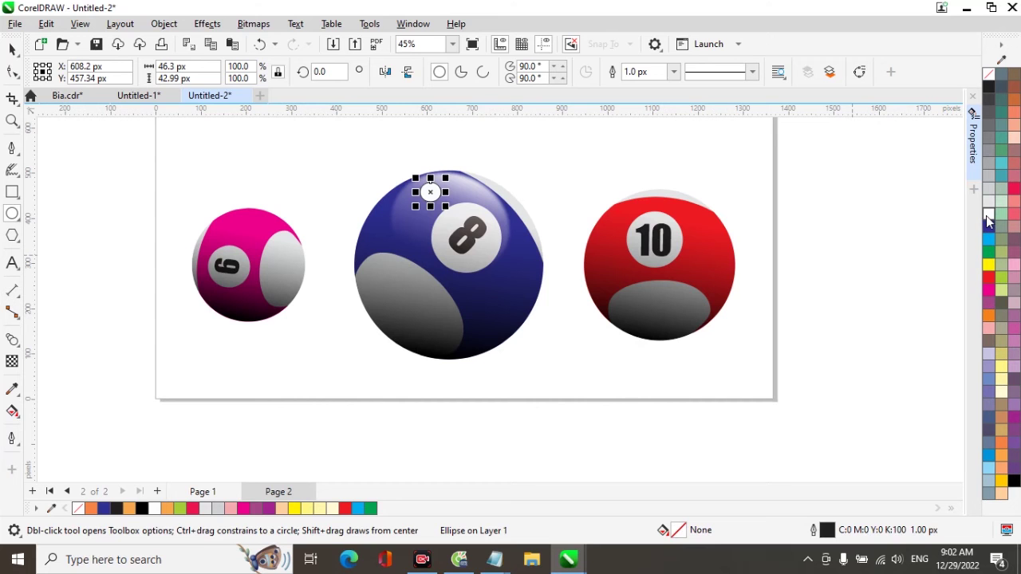
right_click(989, 74)
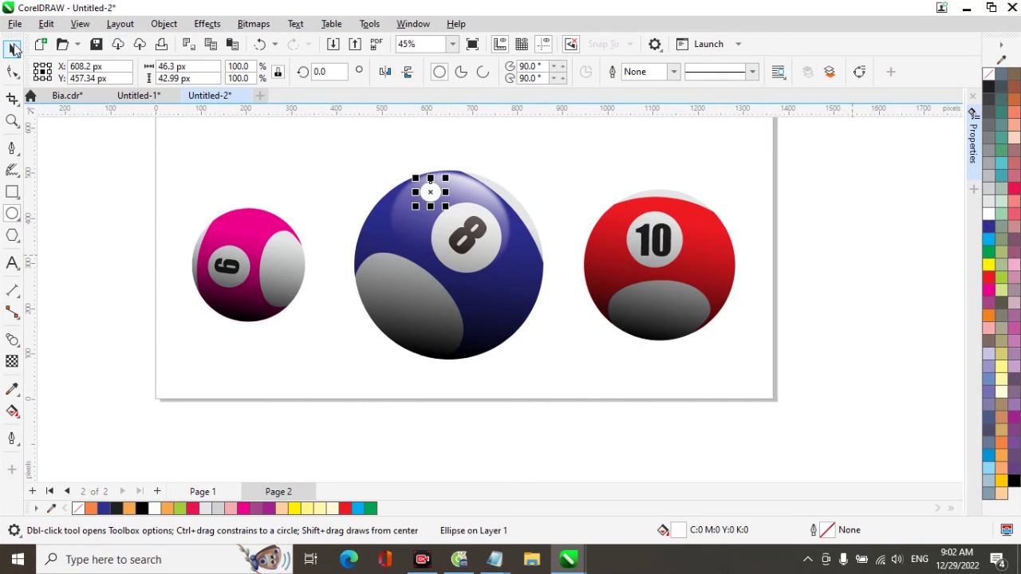
- Apply a Gaussian Blur with a 12-pixel radius to the small white ellipse
key("space")
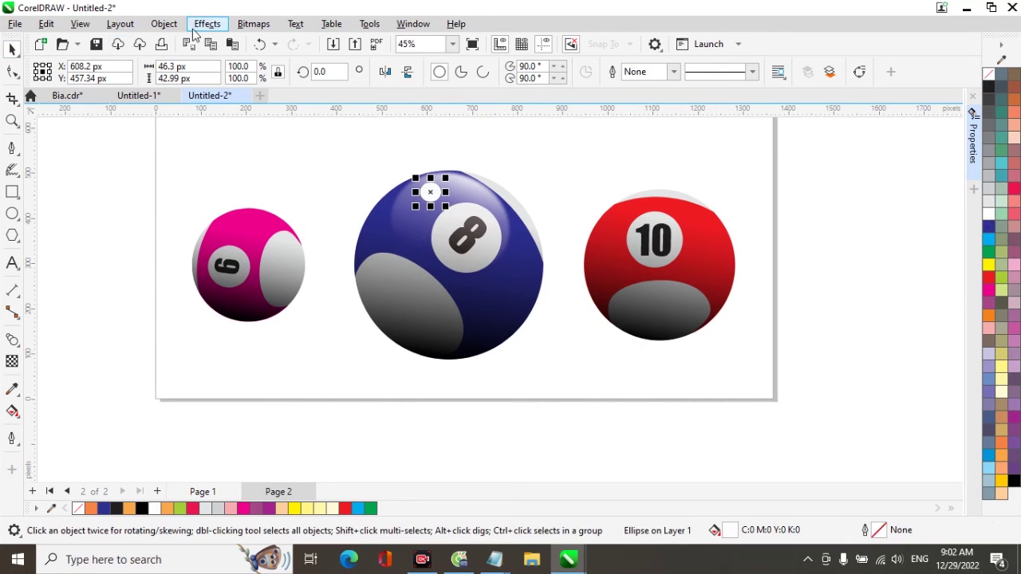
left_click(207, 23)
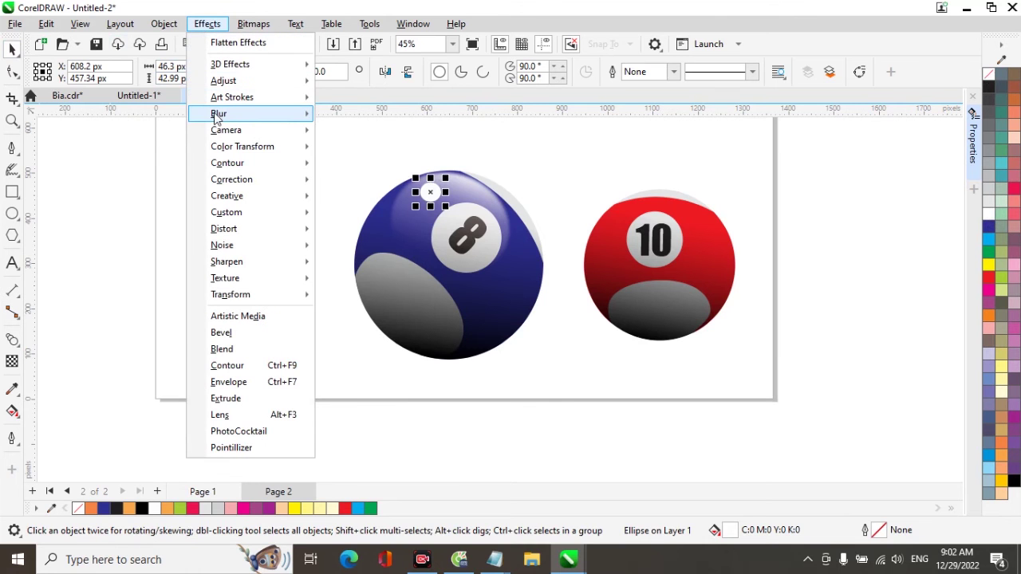
mouse_move(219, 116)
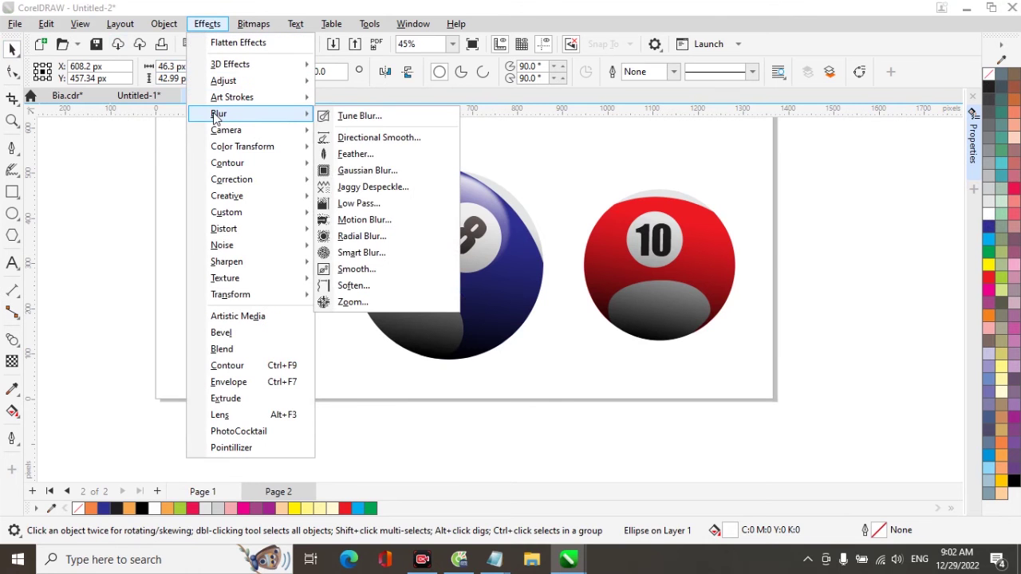
left_click(361, 171)
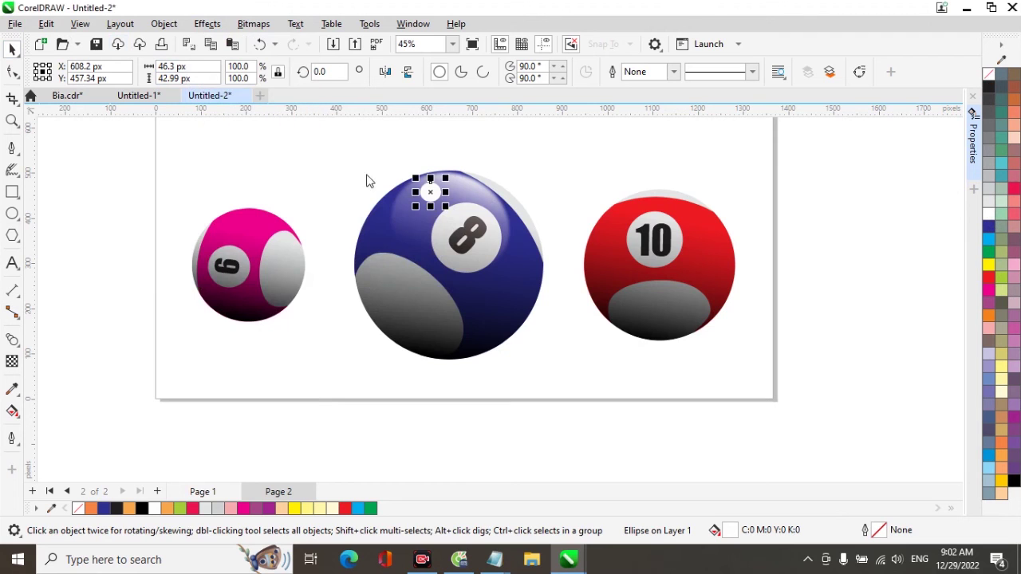
left_click_drag(480, 225, 504, 363)
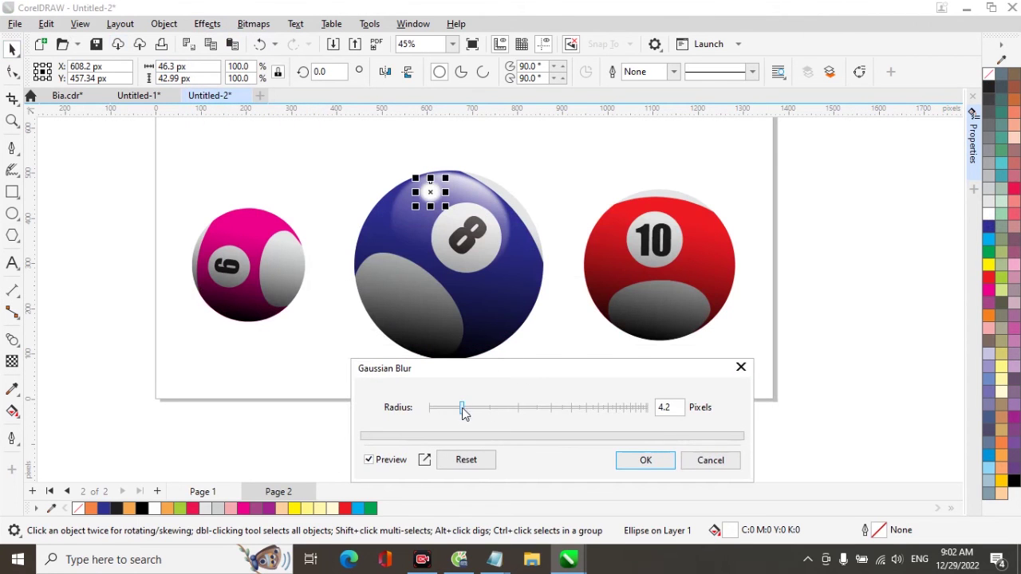
left_click_drag(463, 413, 498, 412)
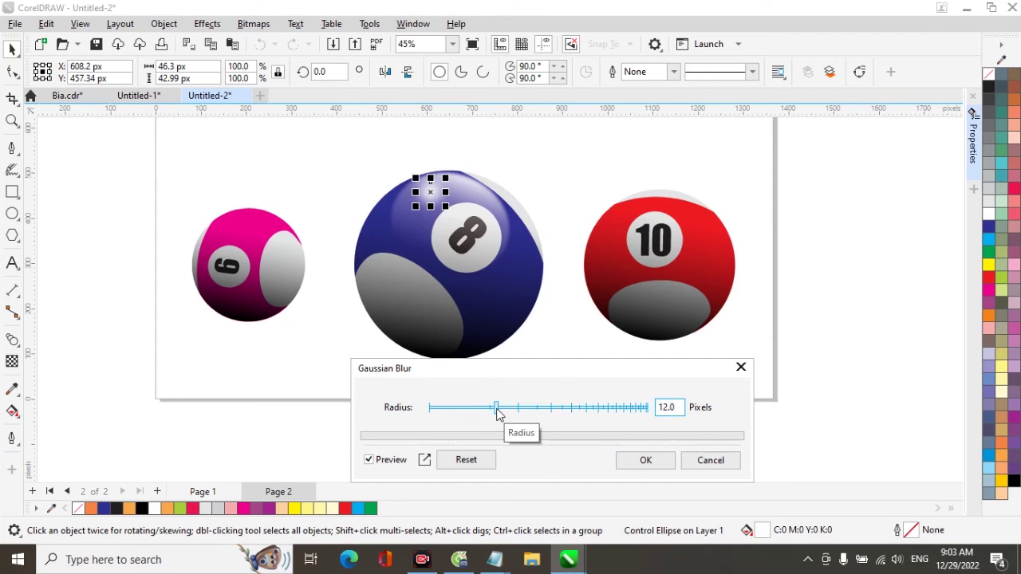
left_click(645, 460)
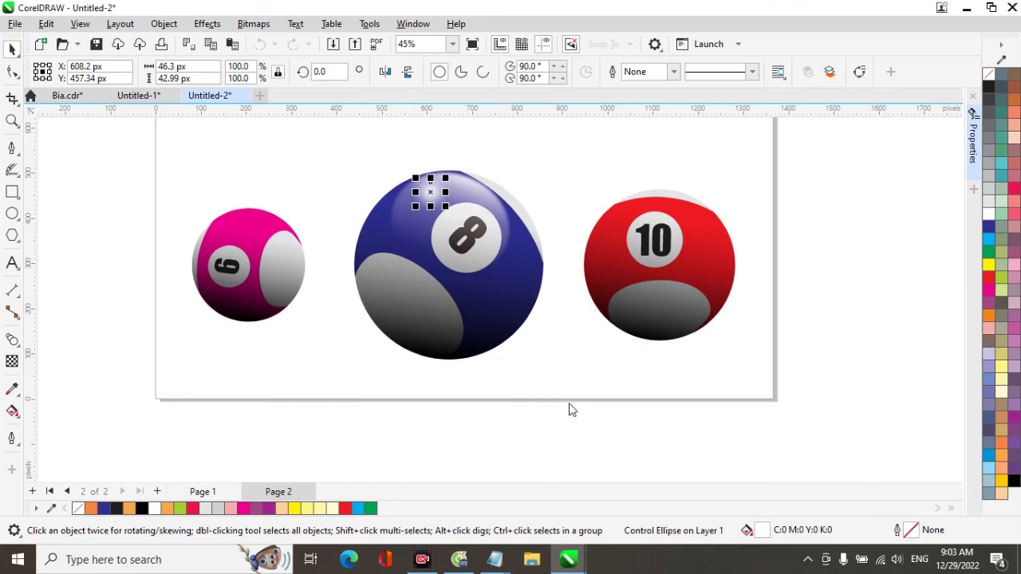
- Reposition the blurred white spot and place one copy on each side of it along the blue ball's upper edge
left_click(533, 164)
left_click_drag(425, 188, 457, 182)
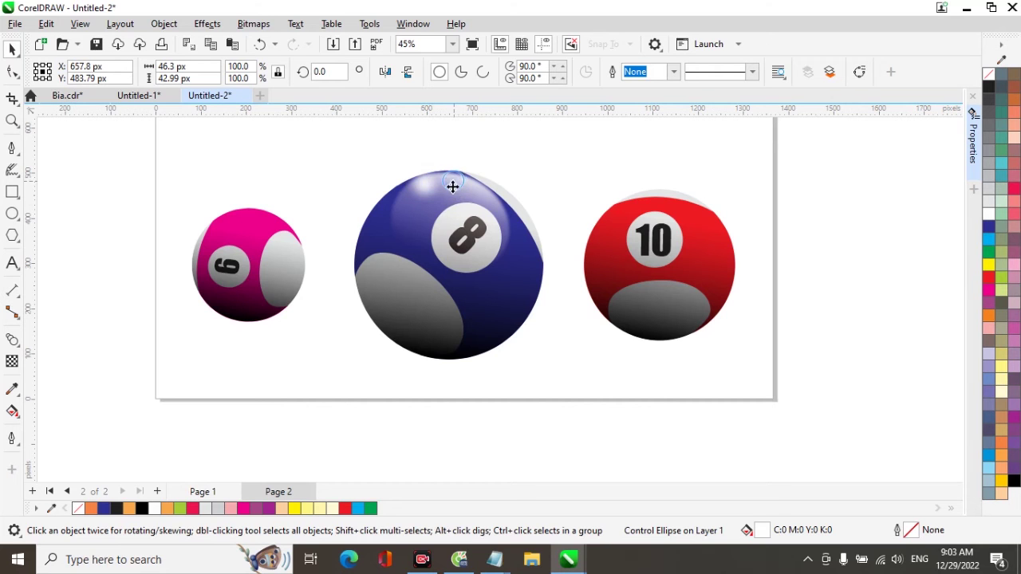
left_click_drag(451, 180, 402, 205)
left_click(545, 159)
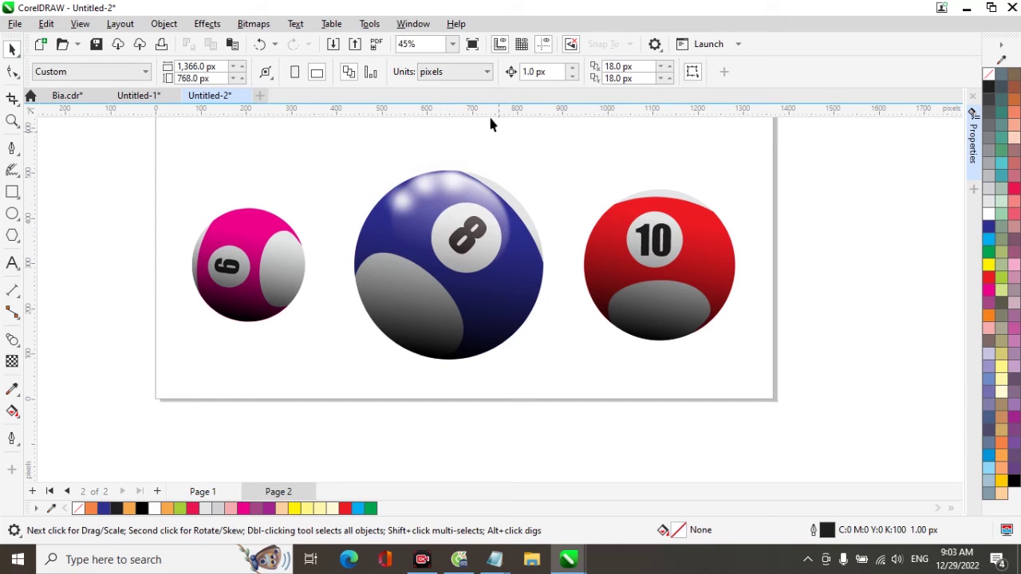
- Dismiss the chat notification and expand the Properties docker
left_click(410, 27)
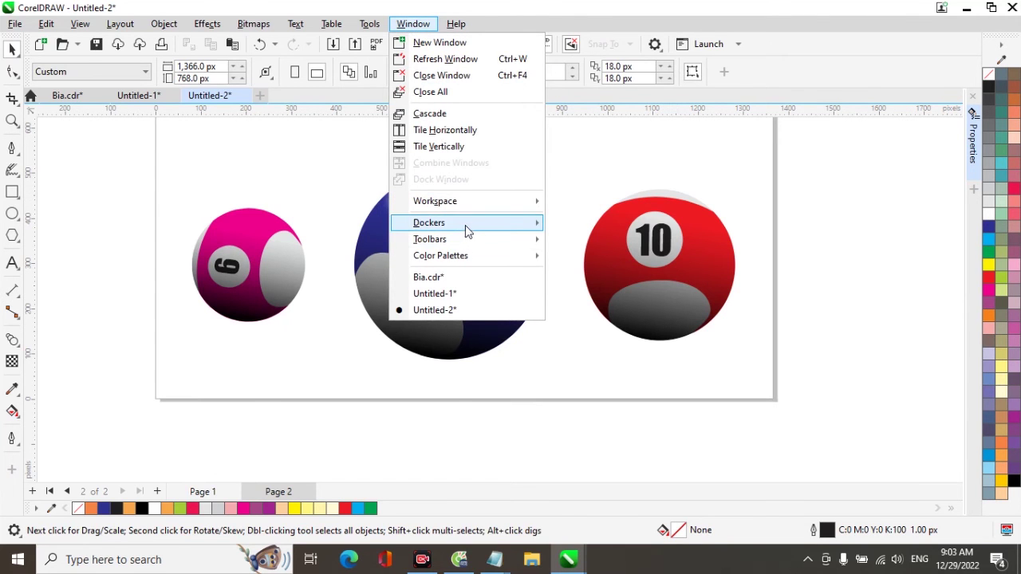
mouse_move(471, 229)
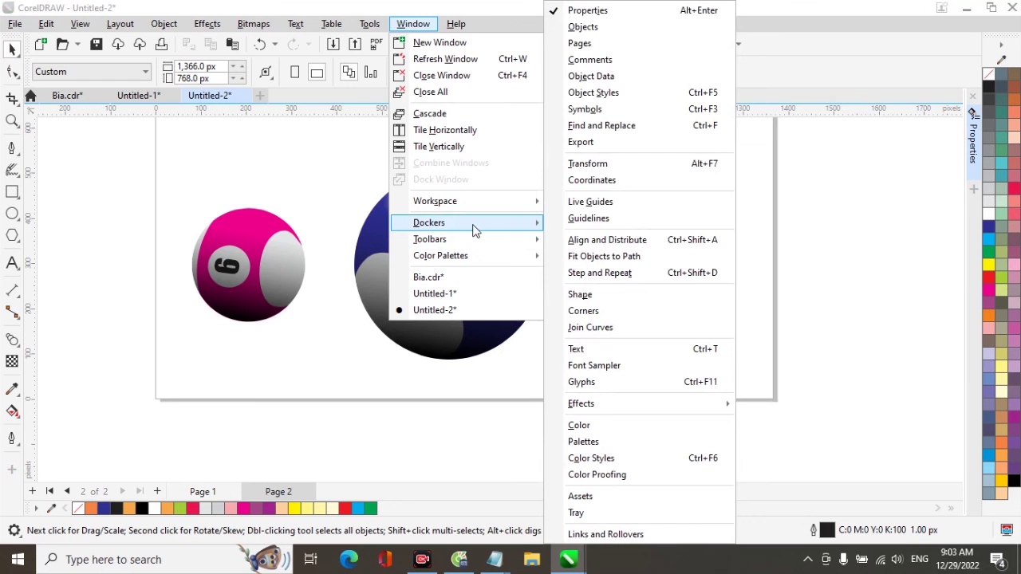
left_click(702, 11)
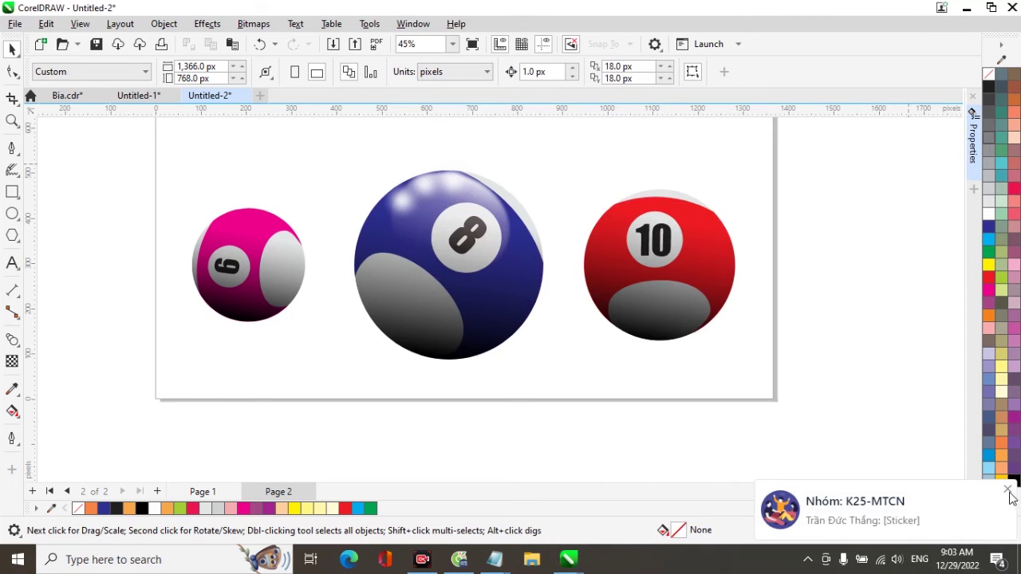
left_click(1008, 489)
left_click(971, 136)
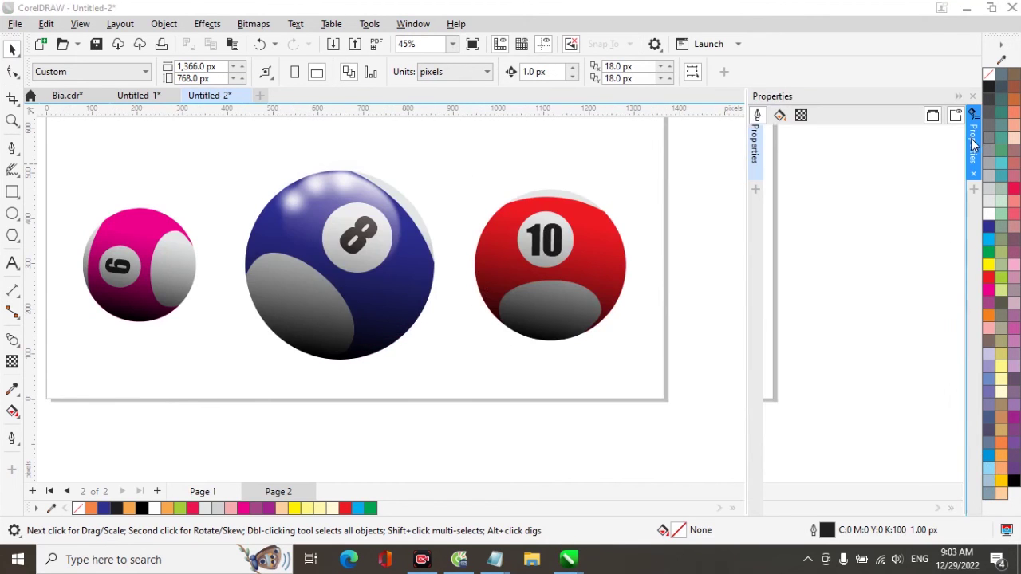
- Edit the Gaussian Blur of the blurred white spot nearest the number 8 and set its radius to 14.9 pixels
left_click(345, 187)
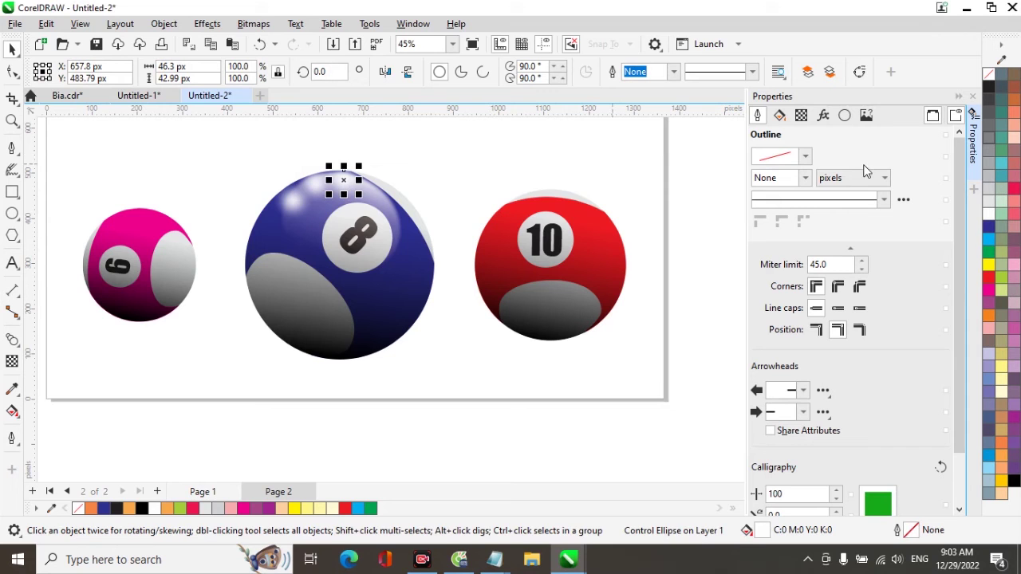
left_click(824, 117)
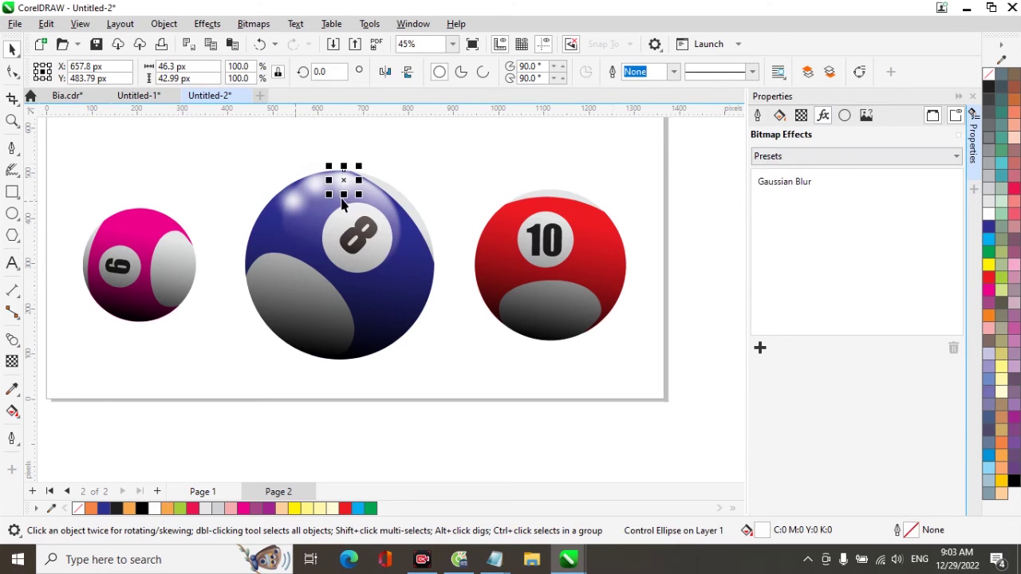
mouse_move(786, 189)
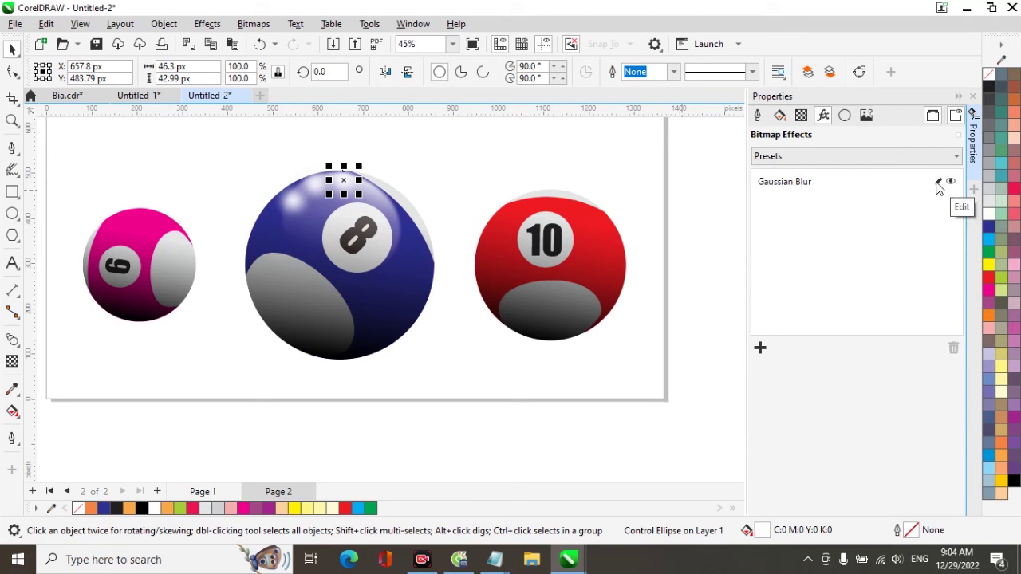
left_click(787, 187)
double_click(786, 187)
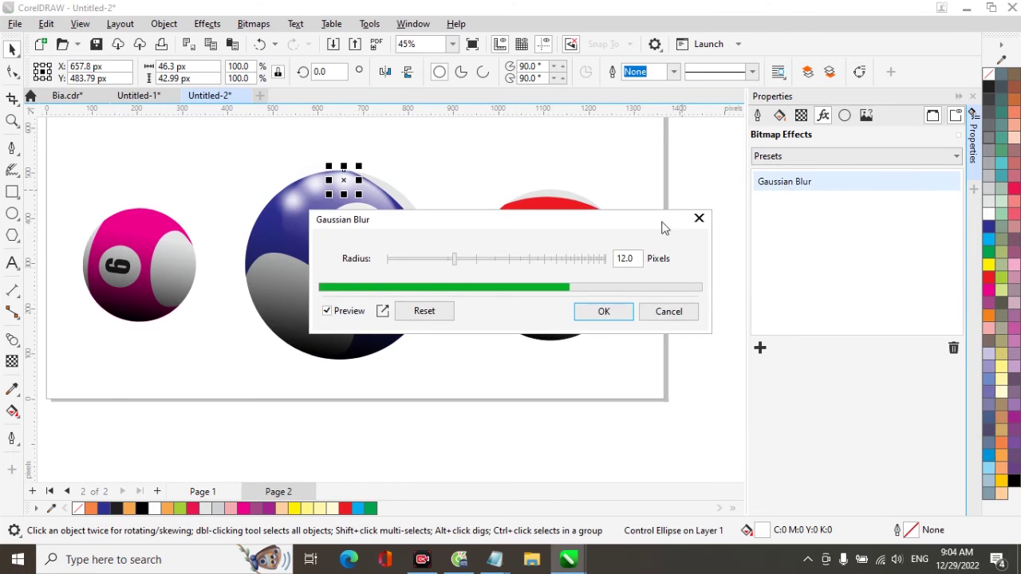
left_click_drag(521, 228, 551, 311)
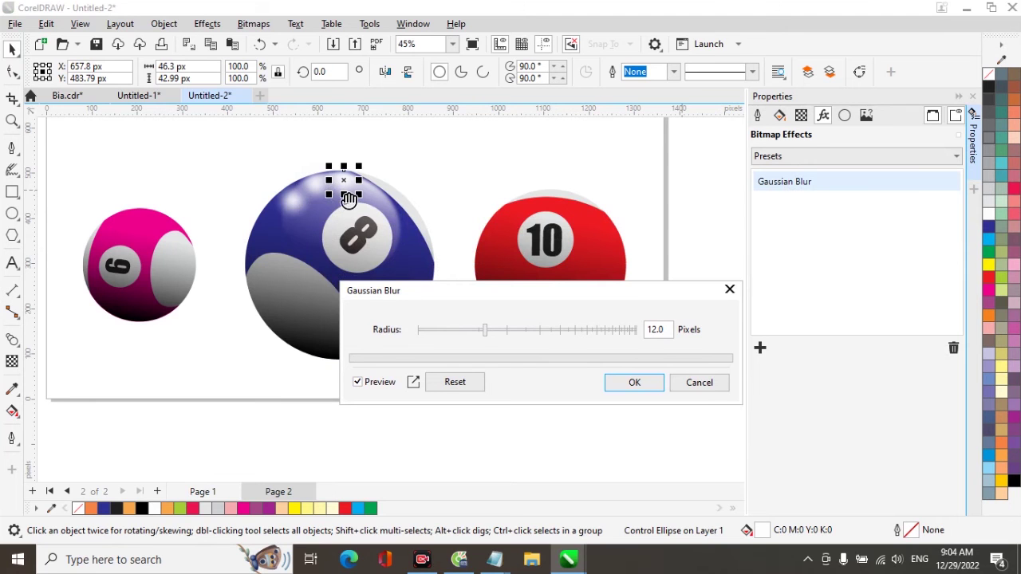
left_click_drag(488, 338, 495, 338)
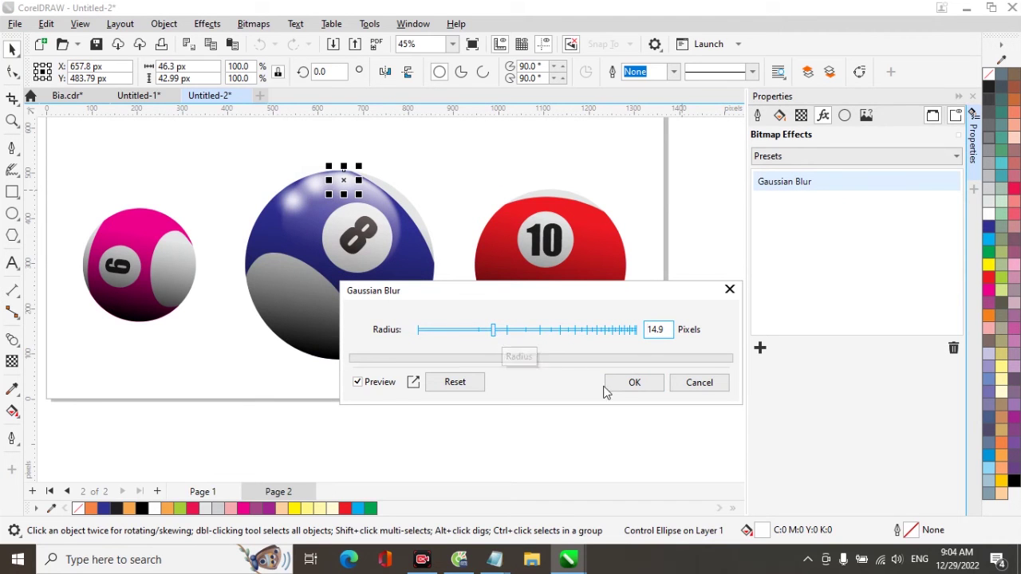
- Raise the Gaussian Blur radius of the middle white spot on the blue ball to 15.7 pixels
left_click_drag(345, 185, 316, 189)
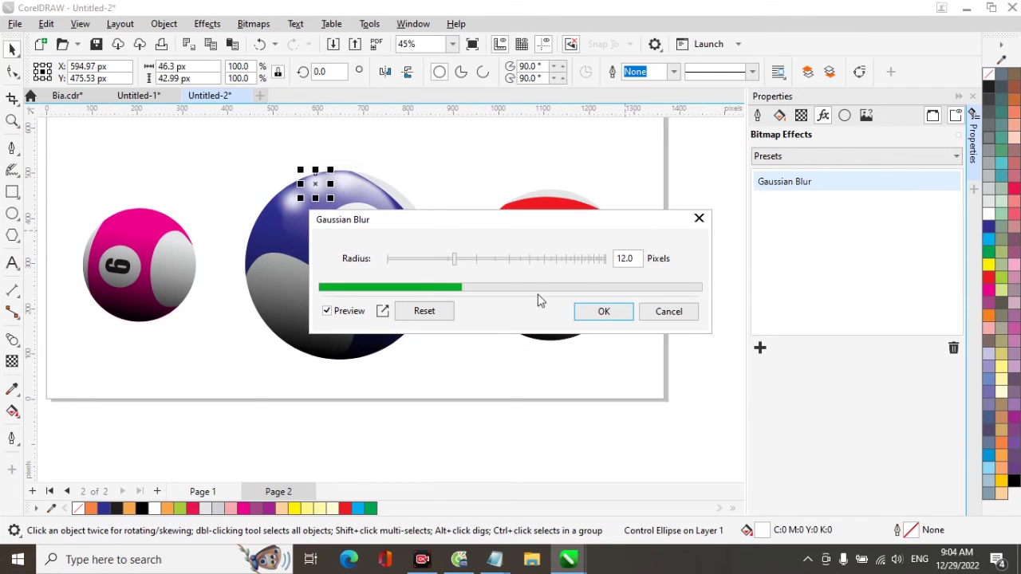
left_click_drag(453, 262, 468, 266)
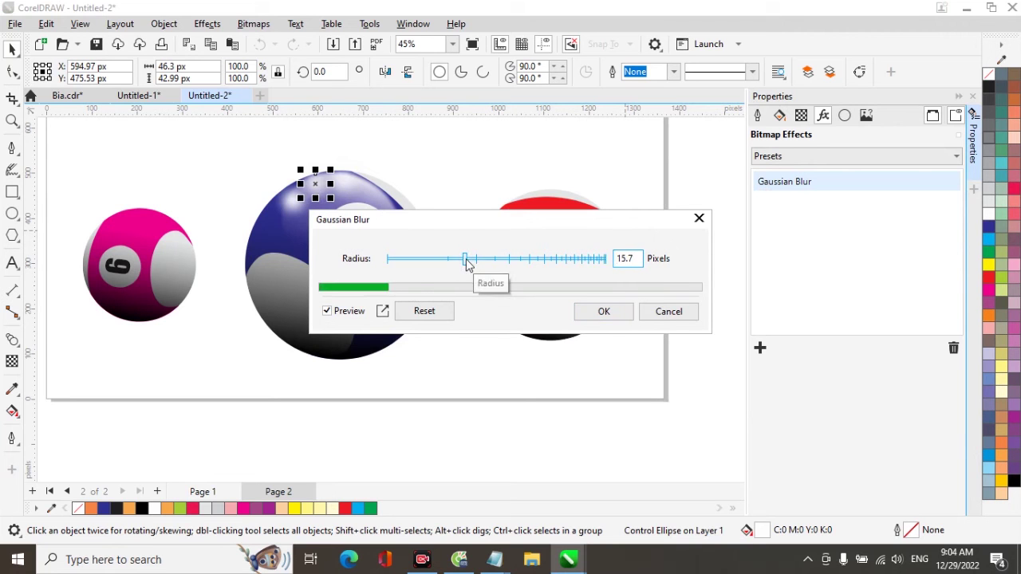
left_click(612, 315)
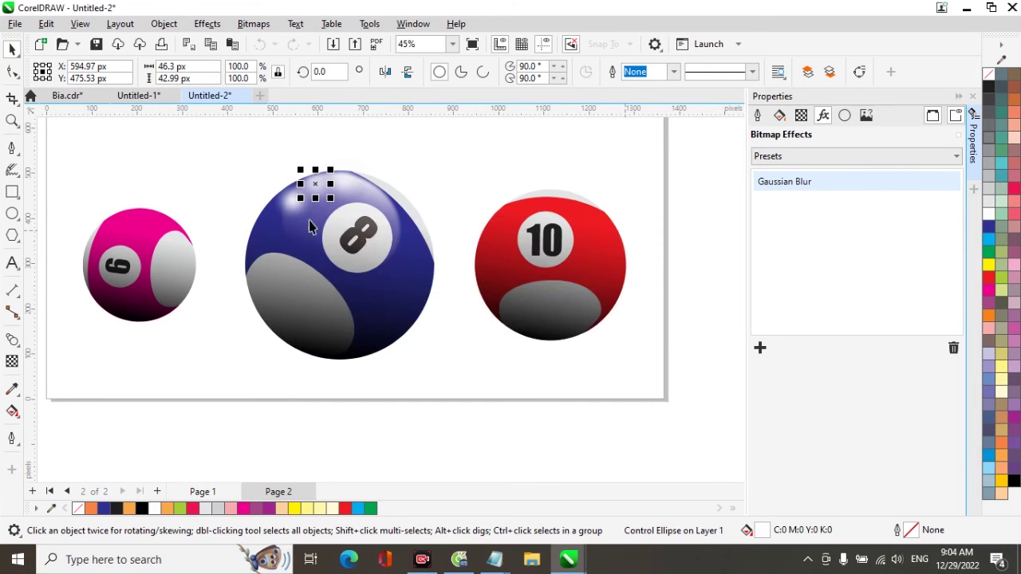
- Set the Gaussian Blur radius of the white spot farthest from the number 8 to 14.9 pixels and deselect it
left_click_drag(315, 195, 292, 212)
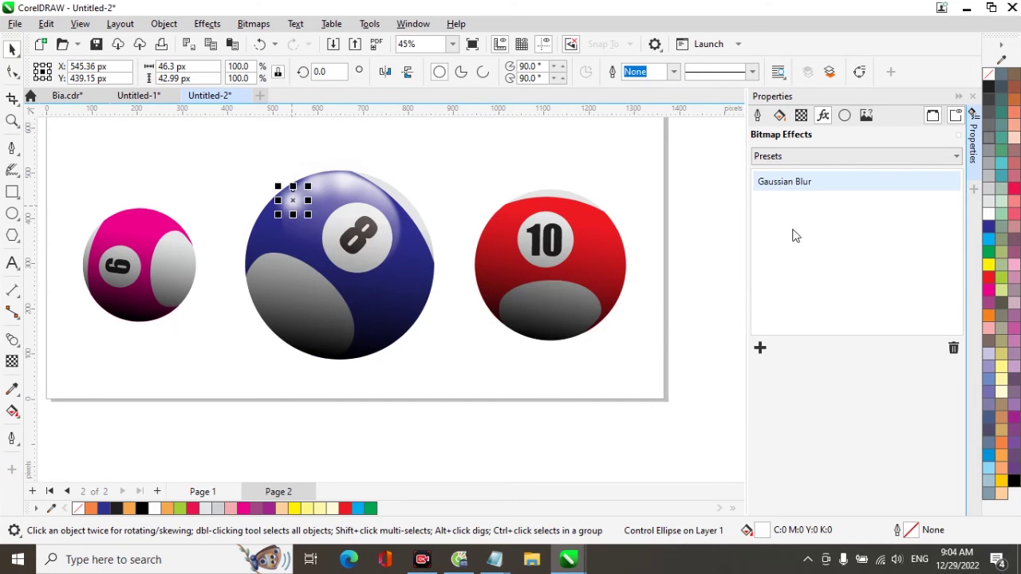
double_click(780, 190)
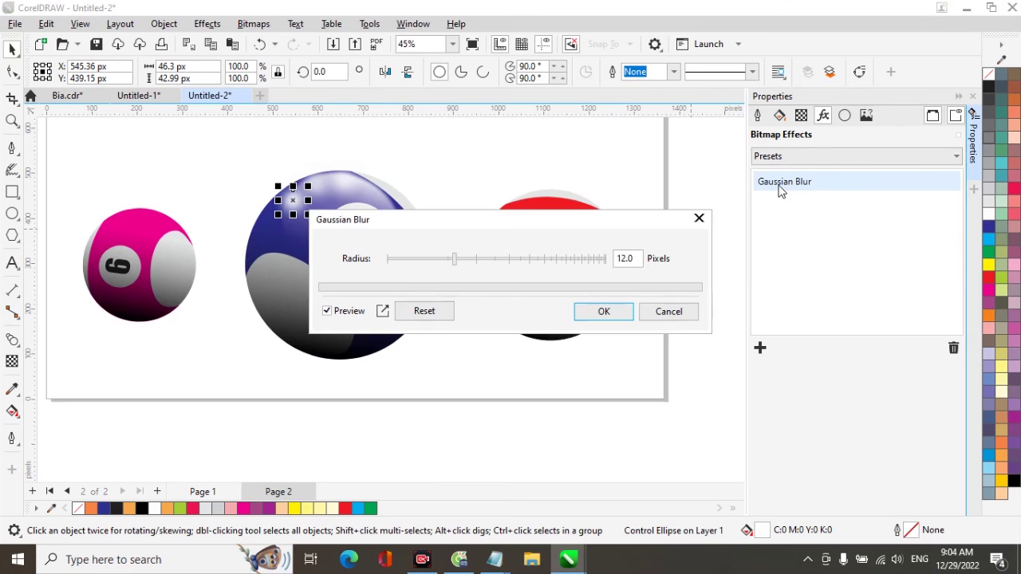
left_click_drag(457, 265, 468, 269)
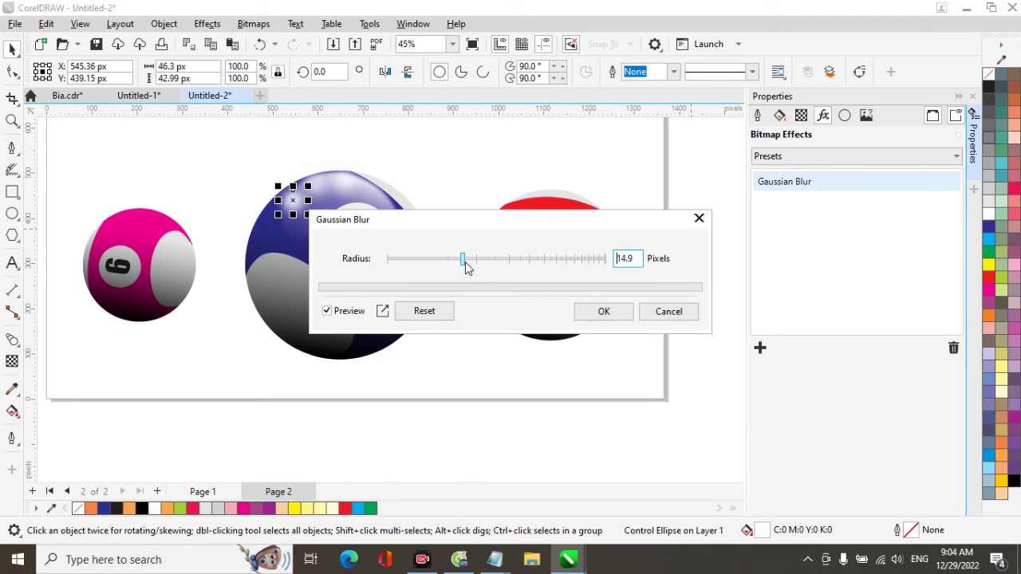
left_click(577, 310)
left_click(450, 170)
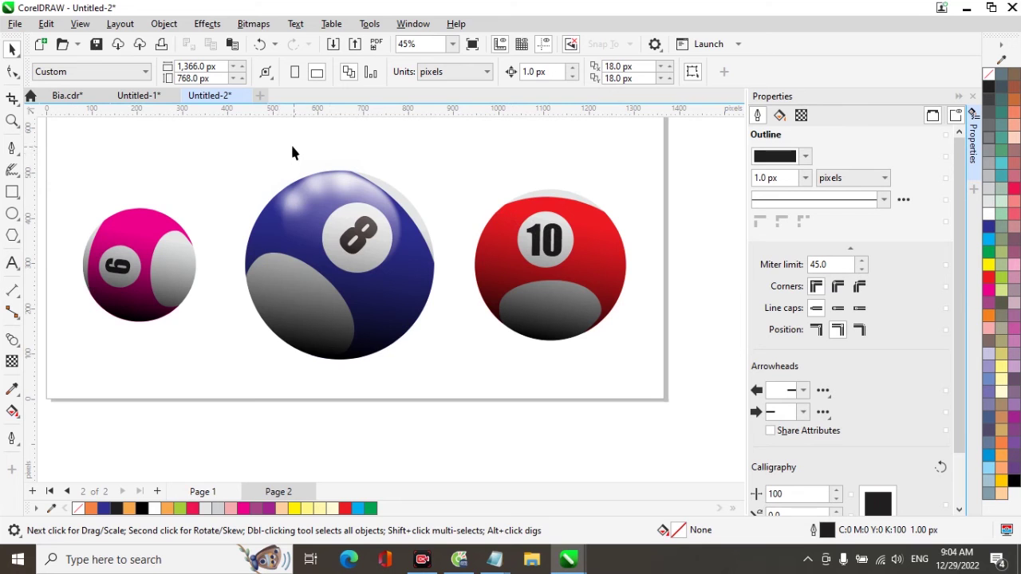
- Select the blue ball's three white spots and large glow ellipse together and place a copy of them on the magenta ball
left_click(295, 213)
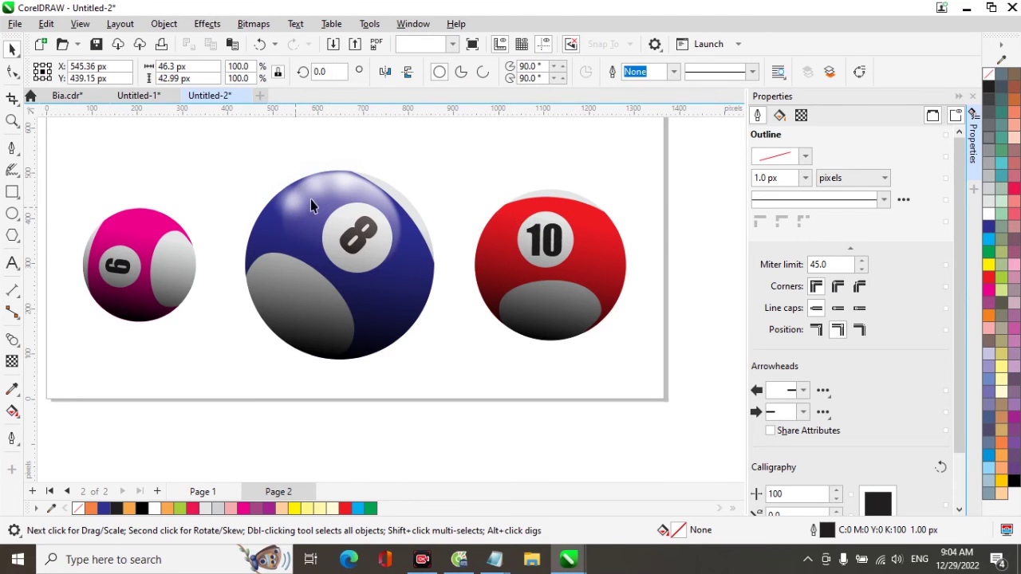
left_click(326, 195)
left_click(344, 191)
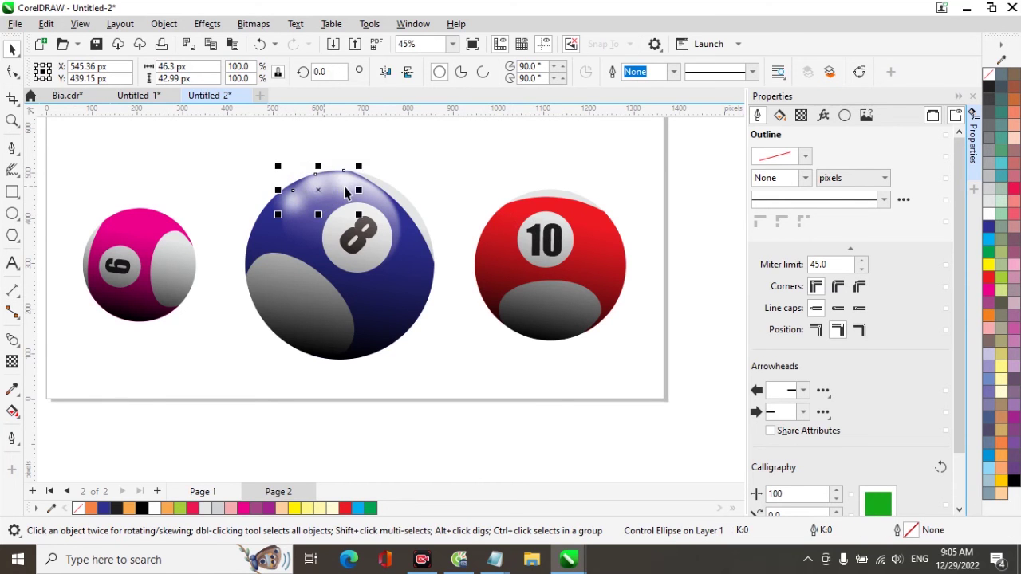
left_click(381, 207, "shift")
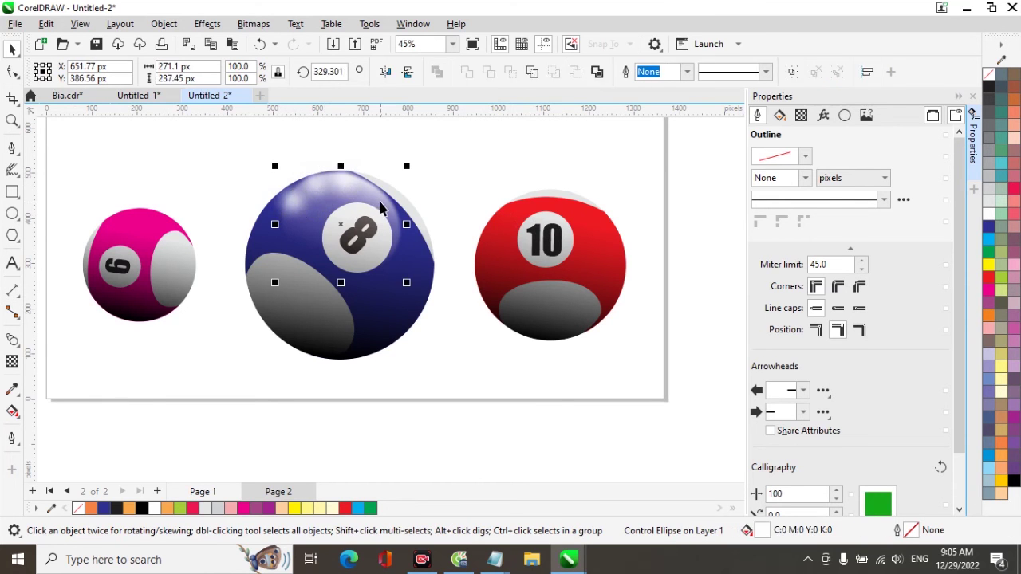
left_click_drag(326, 200, 126, 231)
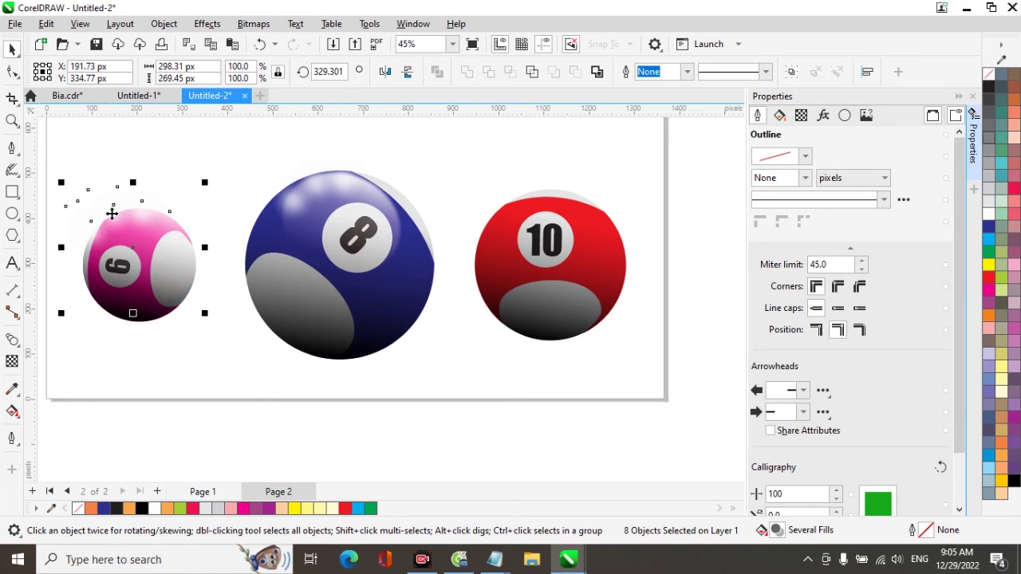
- Scale the copied highlights to 60% and fit them along the magenta ball's upper edge
left_click(239, 66)
type("60")
key("Return")
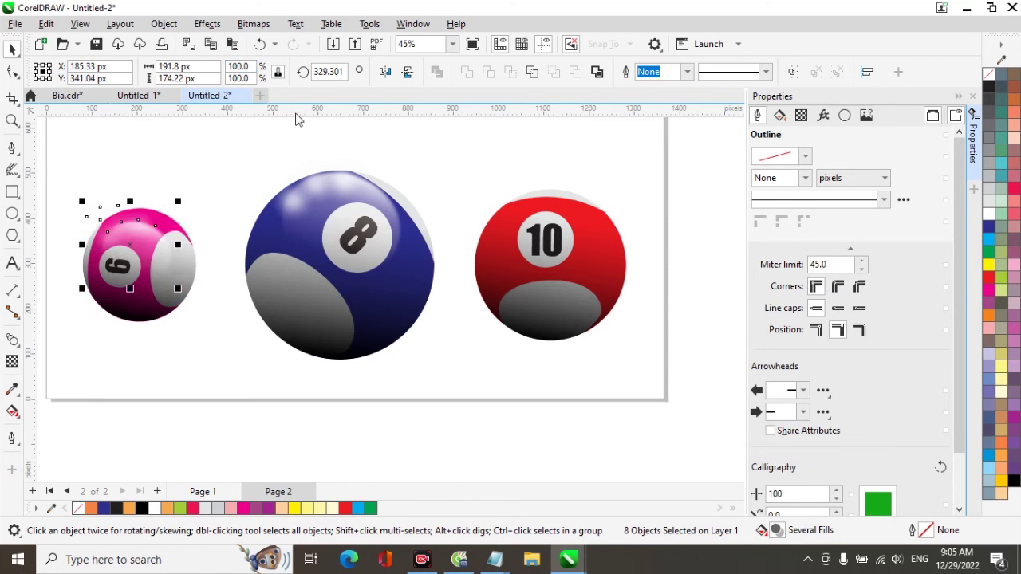
mouse_move(133, 255)
left_mouse_down()
mouse_move(133, 242)
mouse_move(127, 252)
mouse_move(139, 257)
left_mouse_up()
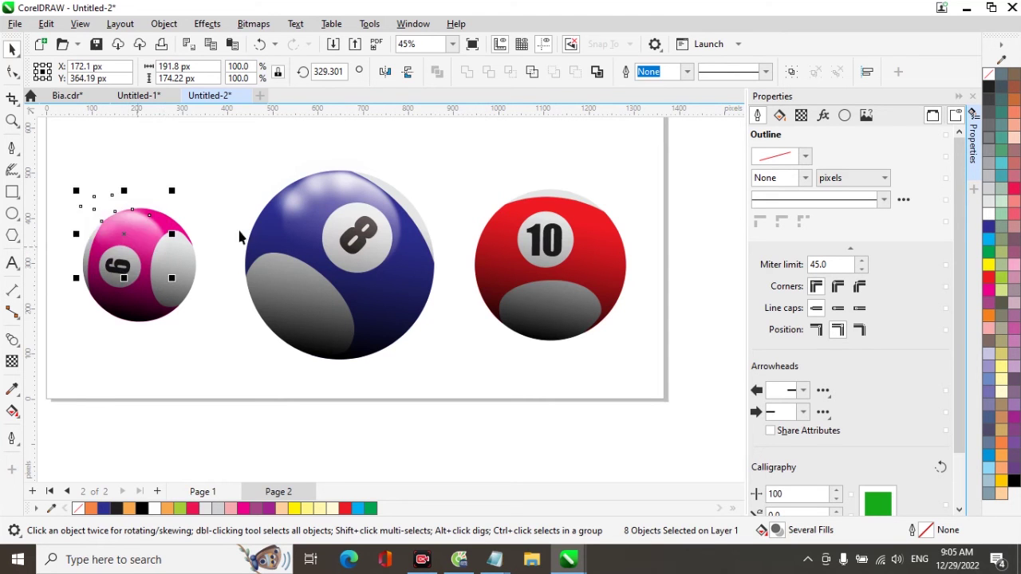
- Select the blue ball's white spots and large glow again and place a copy of them on the red ball
left_click(279, 171)
left_click(295, 207)
left_click(344, 189)
left_click(378, 205)
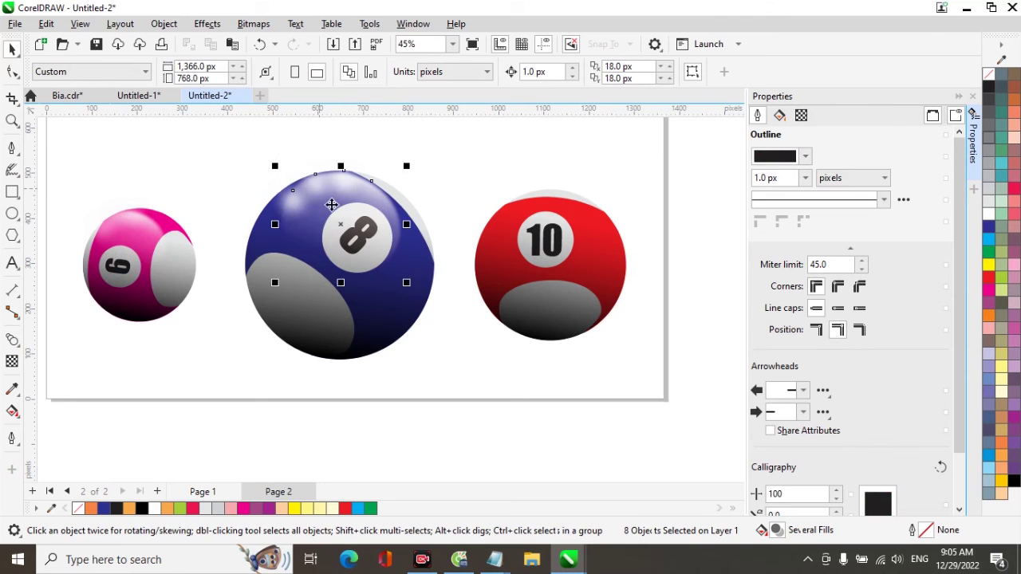
left_click(531, 233)
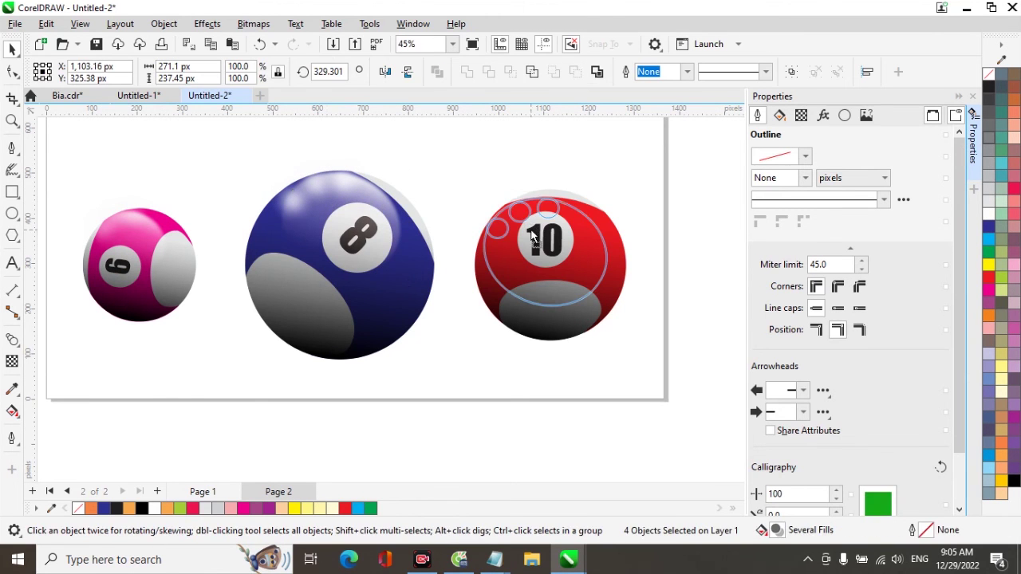
left_click_drag(532, 230, 531, 231)
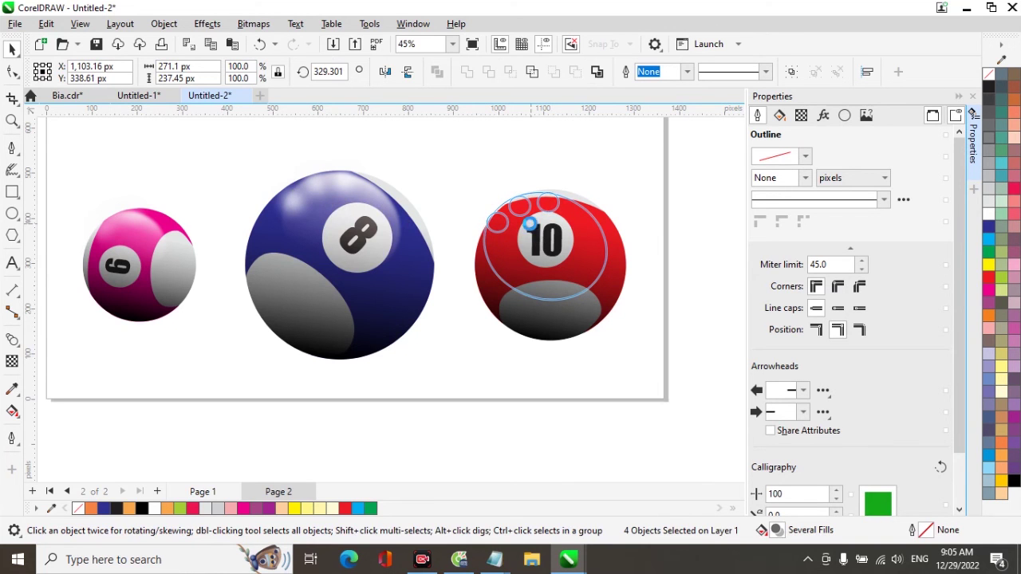
left_click_drag(529, 225, 529, 228)
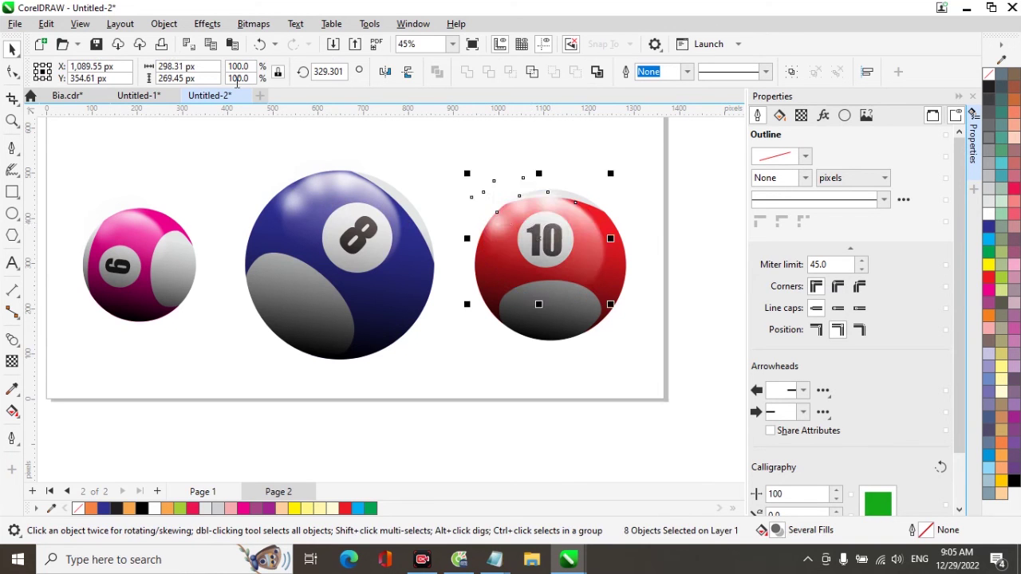
- Scale the red ball's highlights to 80%, fit them along its upper edge and deselect them
double_click(243, 67)
type("80")
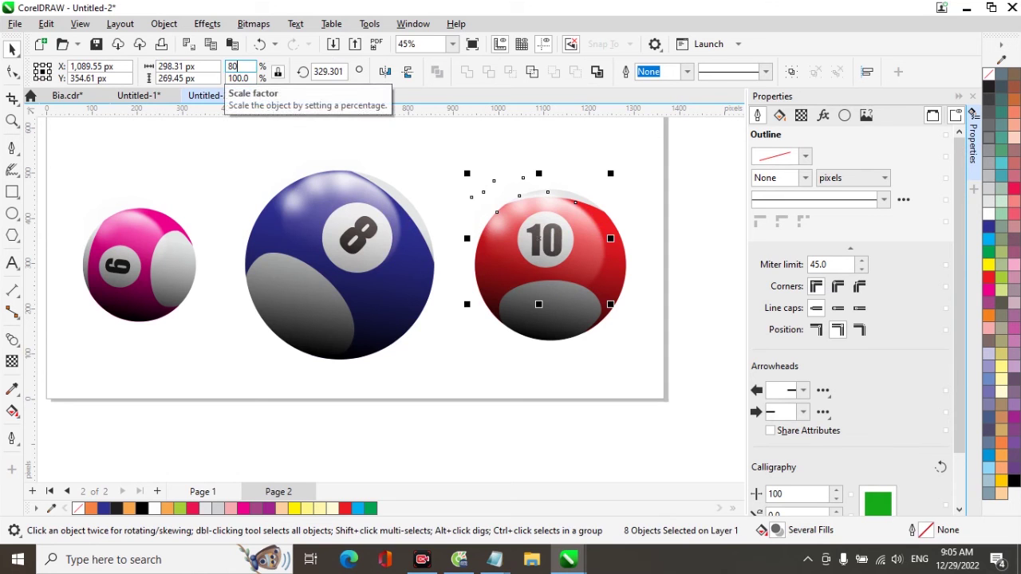
key("Return")
left_click_drag(544, 241, 547, 237)
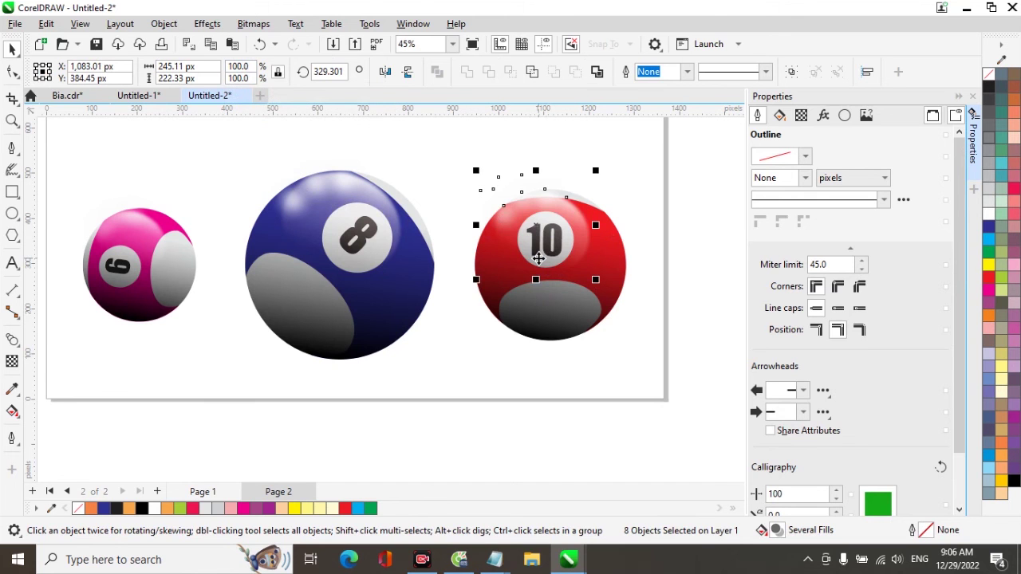
left_click(483, 158)
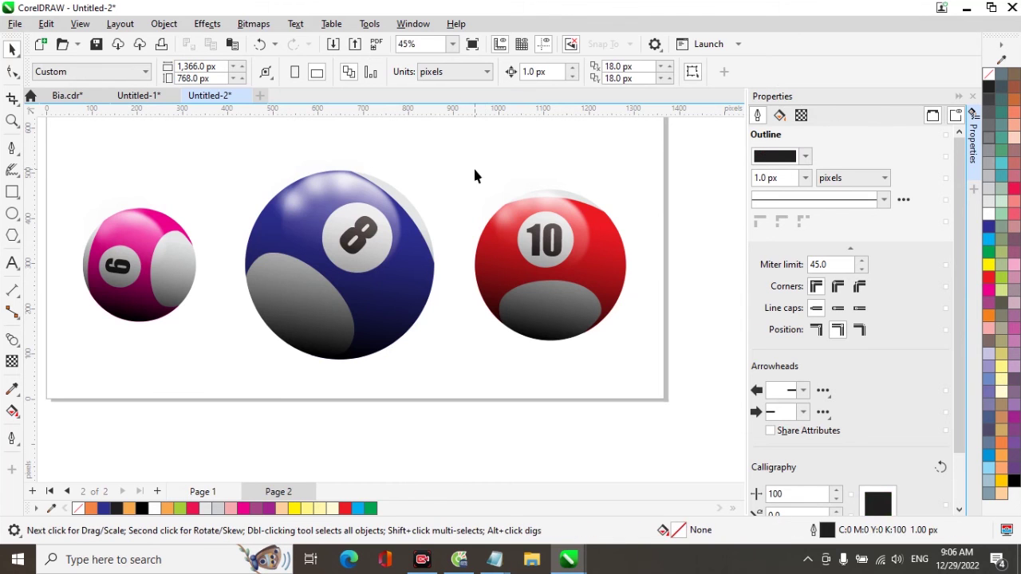
- Group the red, blue and magenta balls separately, each together with its number, shading and highlights
left_click(619, 312)
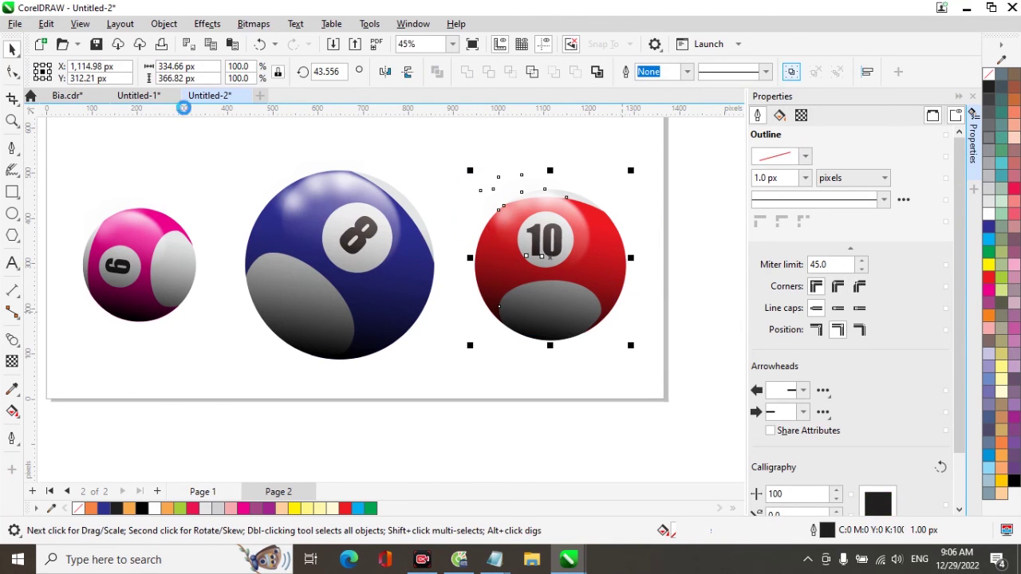
left_click(449, 403)
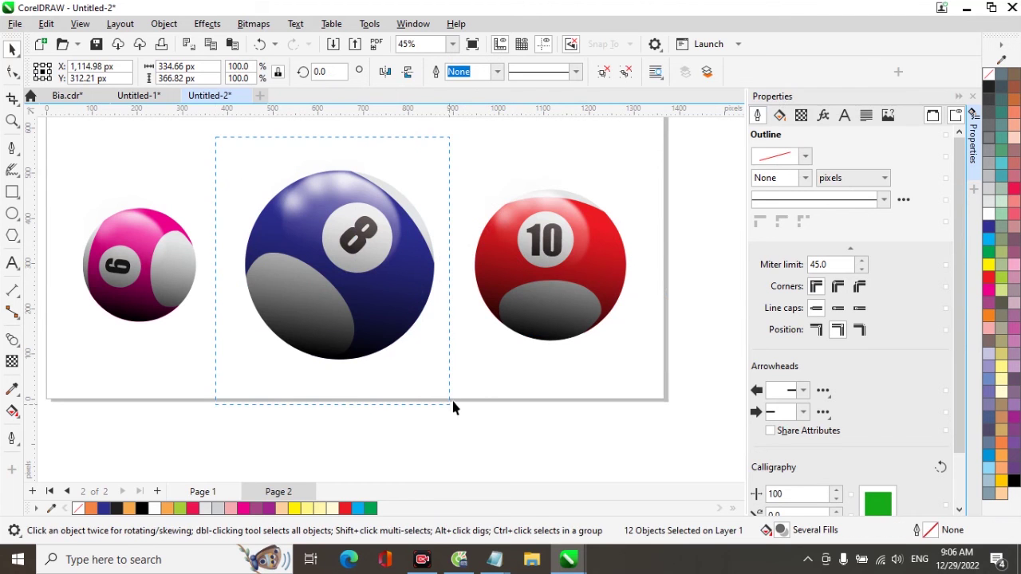
left_click(789, 72)
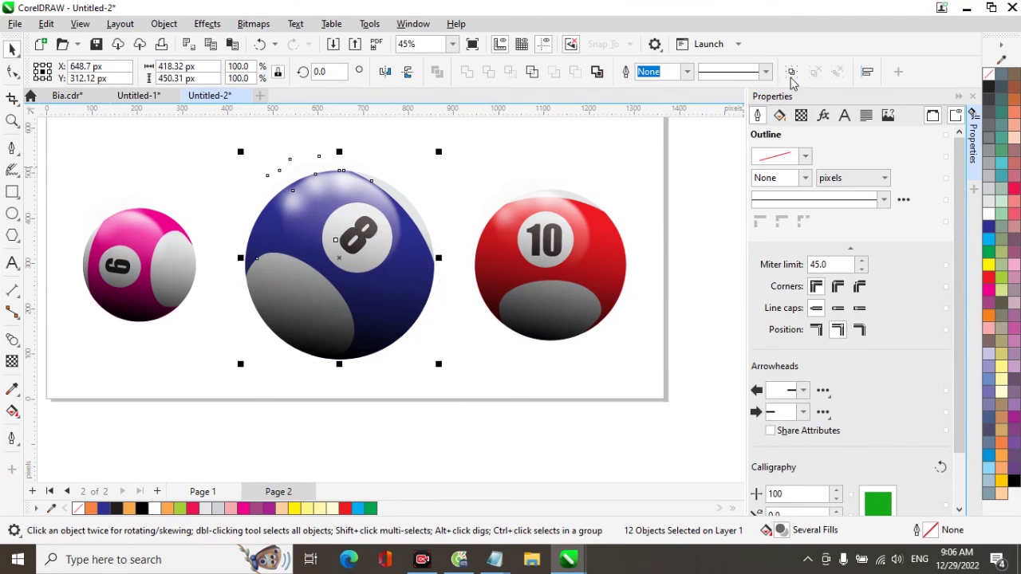
left_click_drag(54, 171, 208, 354)
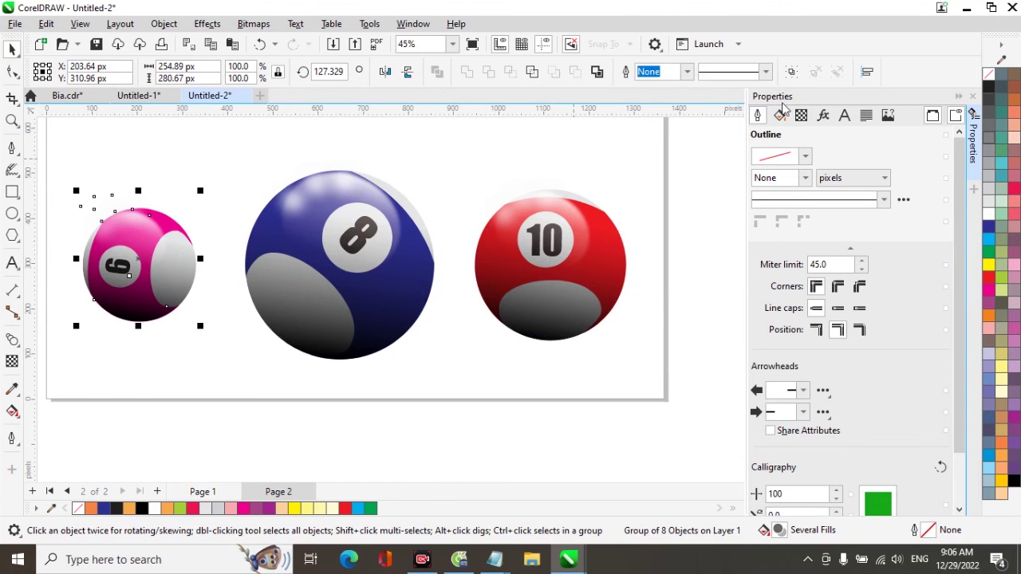
left_click(790, 72)
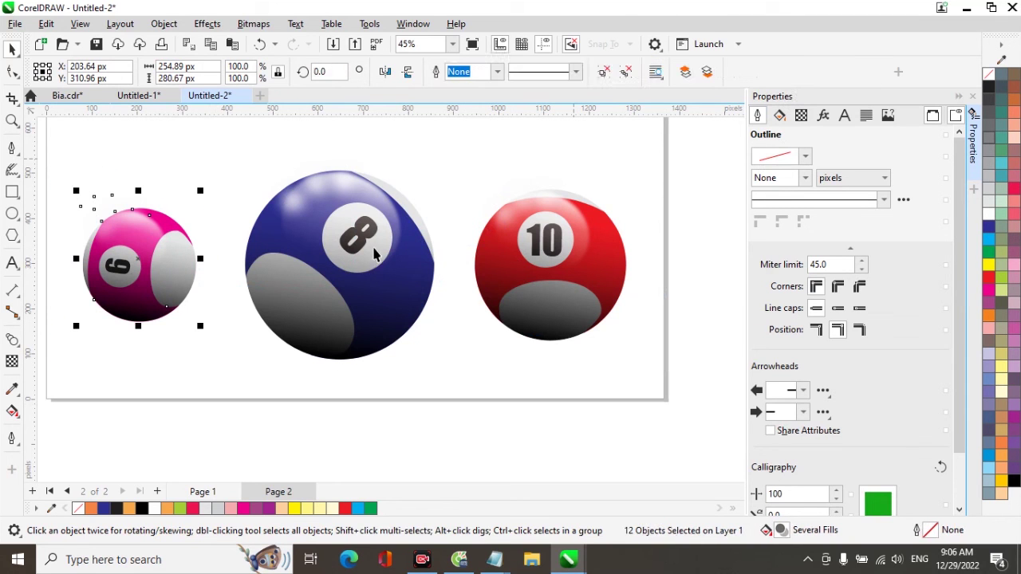
key("ctrl+z")
- Move the red ball up against the blue ball so they overlap and send it behind the blue ball
scroll(452, 350, "down", 1)
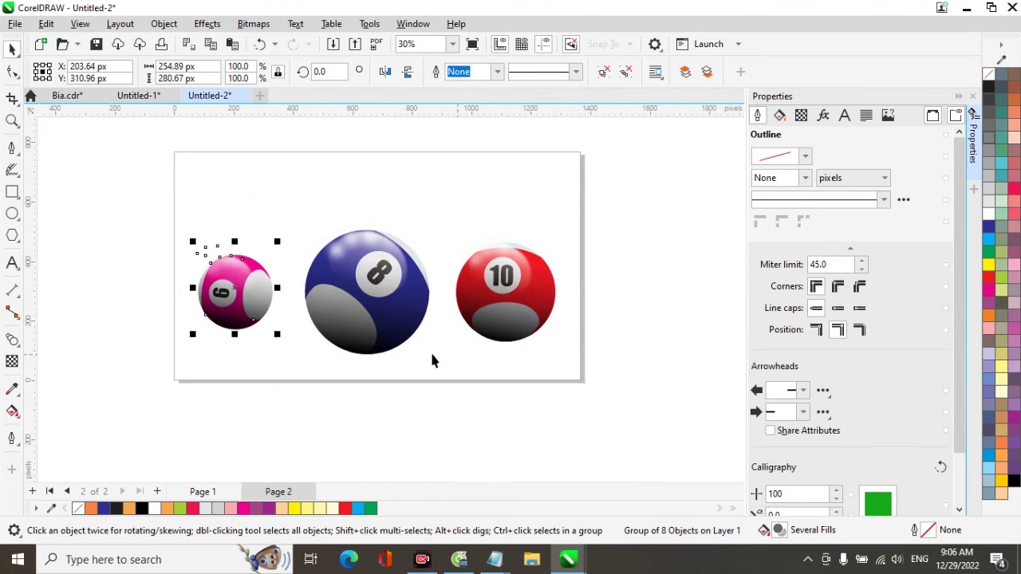
left_click(526, 307)
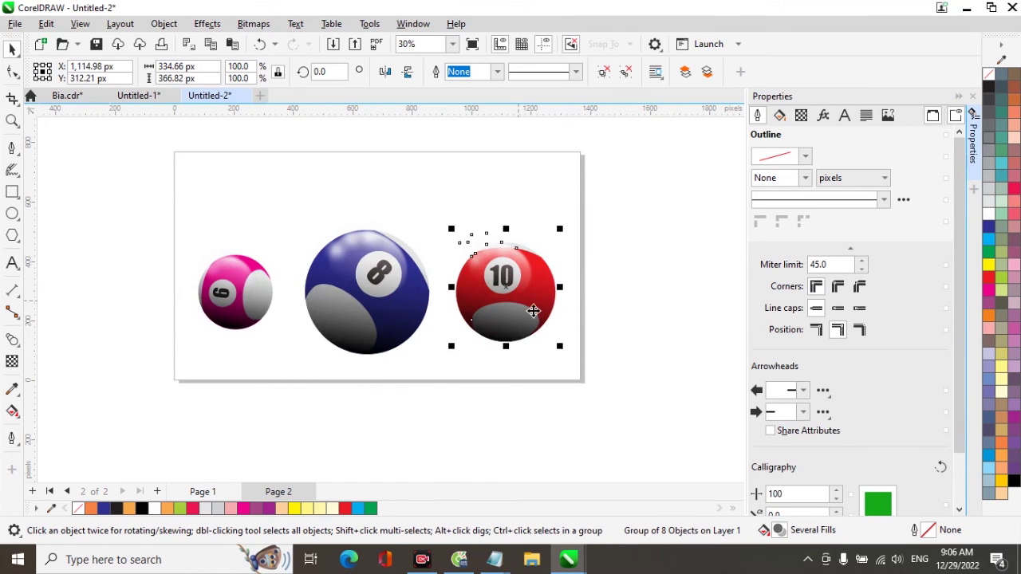
left_click_drag(489, 282, 473, 284)
key("shift+Page_Down")
- Move the magenta ball so it overlaps the blue ball's other side and send it behind the blue ball
left_click_drag(189, 290, 246, 313)
left_click_drag(288, 364, 289, 360)
left_click_drag(238, 288, 297, 278)
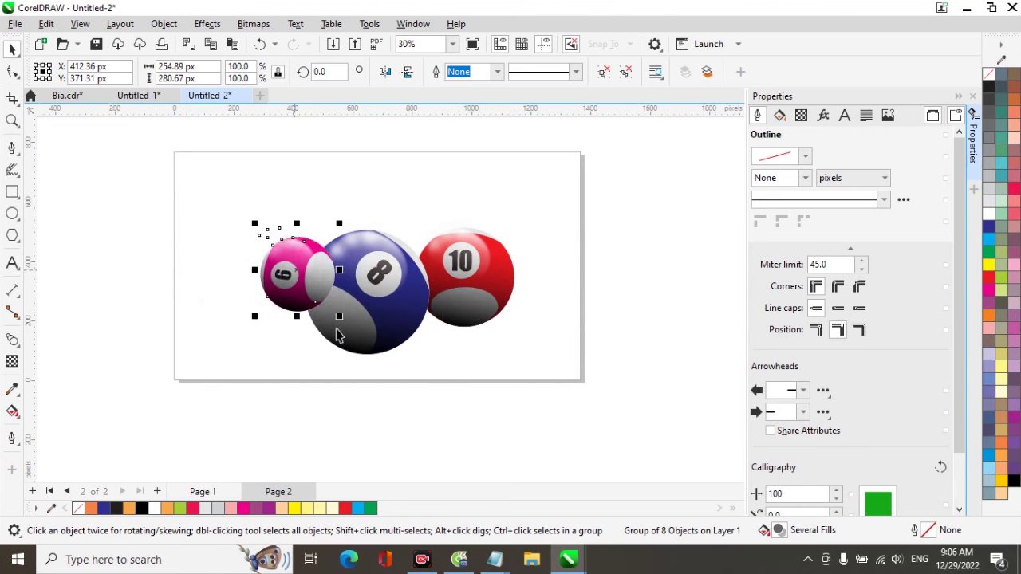
key("shift+Page_Down")
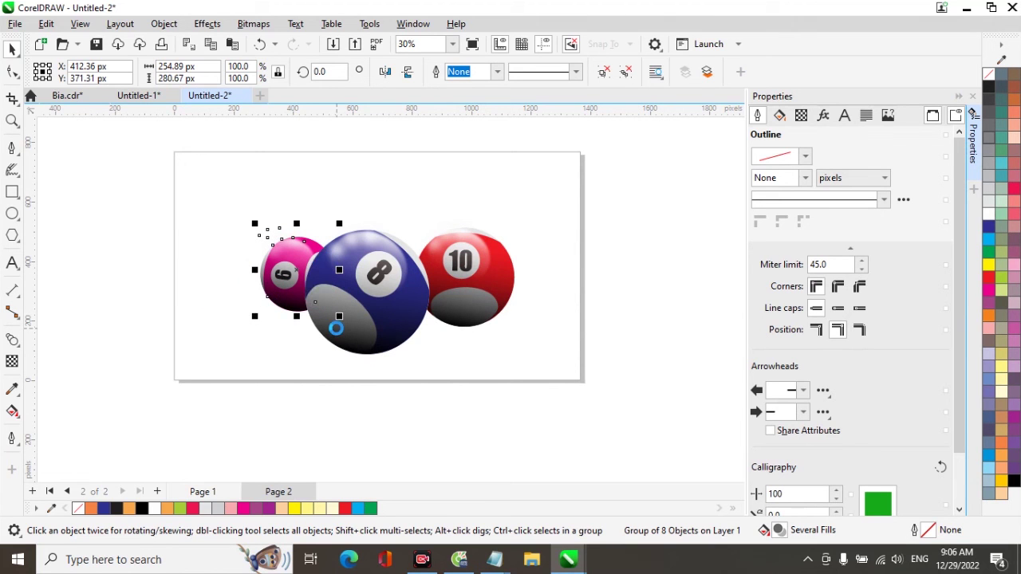
- Add a page-sized background rectangle behind the balls and fill it yellow-green (C:40 M:0 Y:100 K:0)
left_click(503, 368)
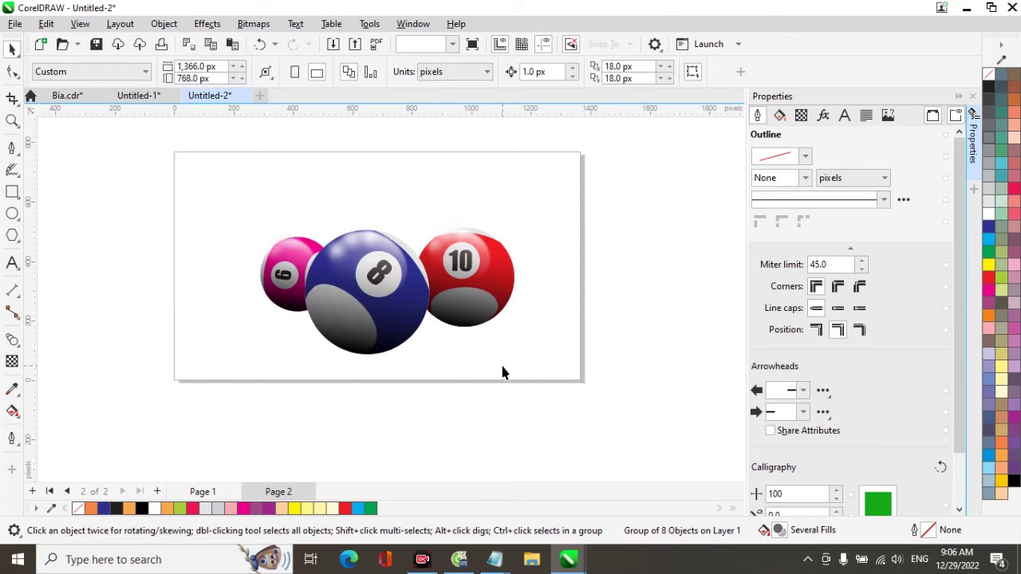
double_click(12, 192)
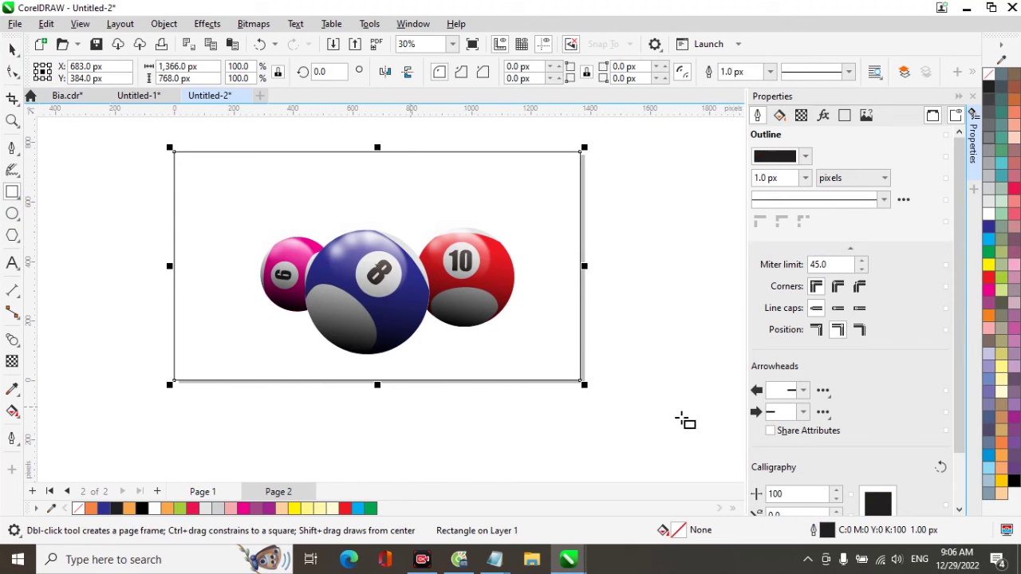
left_click(1002, 276)
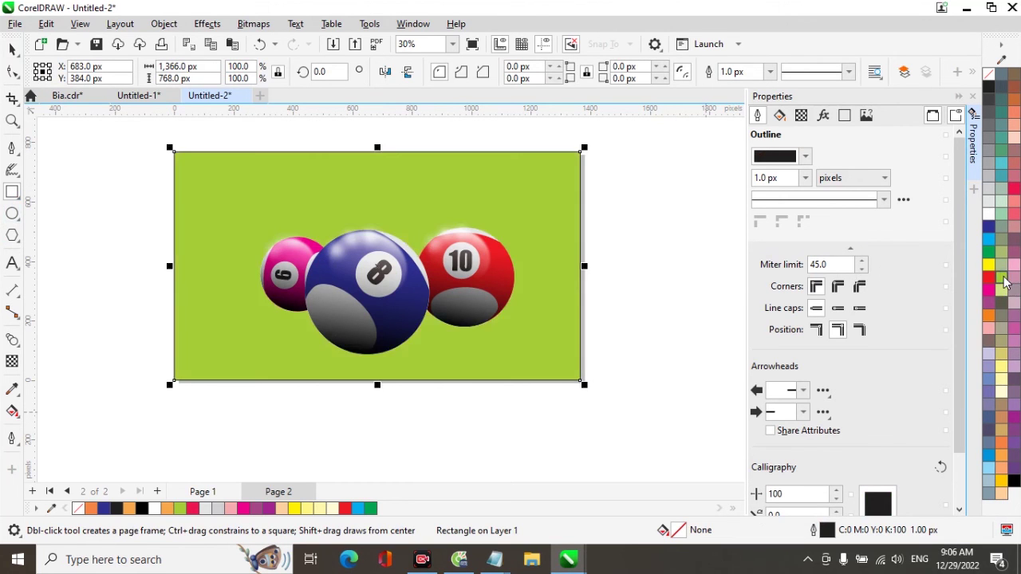
left_click(681, 177)
- Draw a yellow-green ellipse about 390 × 85 px under the blue ball, with a centred black copy about 56 × 12 px inside it
key("space")
key("z")
left_click_drag(188, 200, 670, 387)
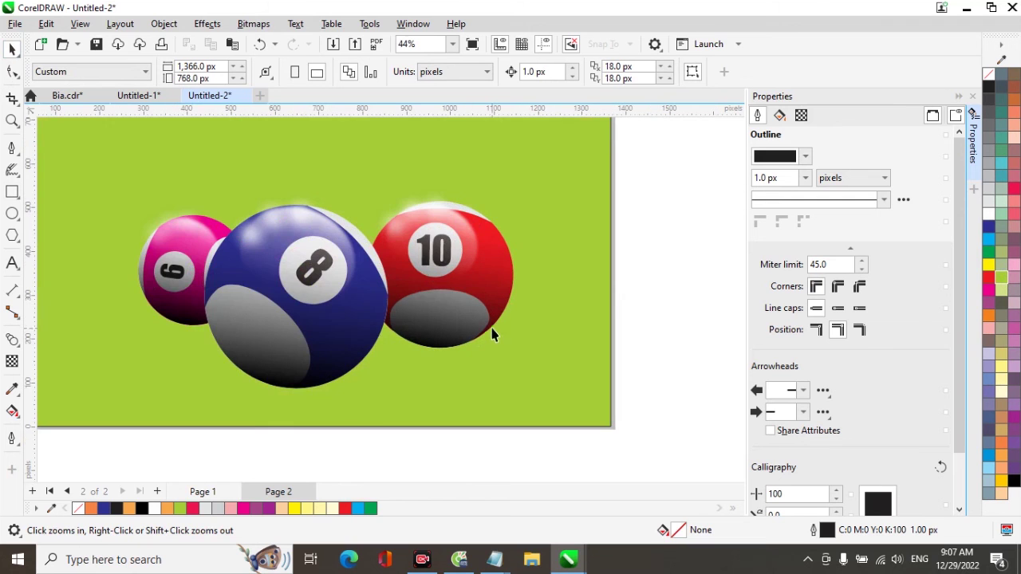
left_click(13, 215)
left_click_drag(238, 368, 384, 398)
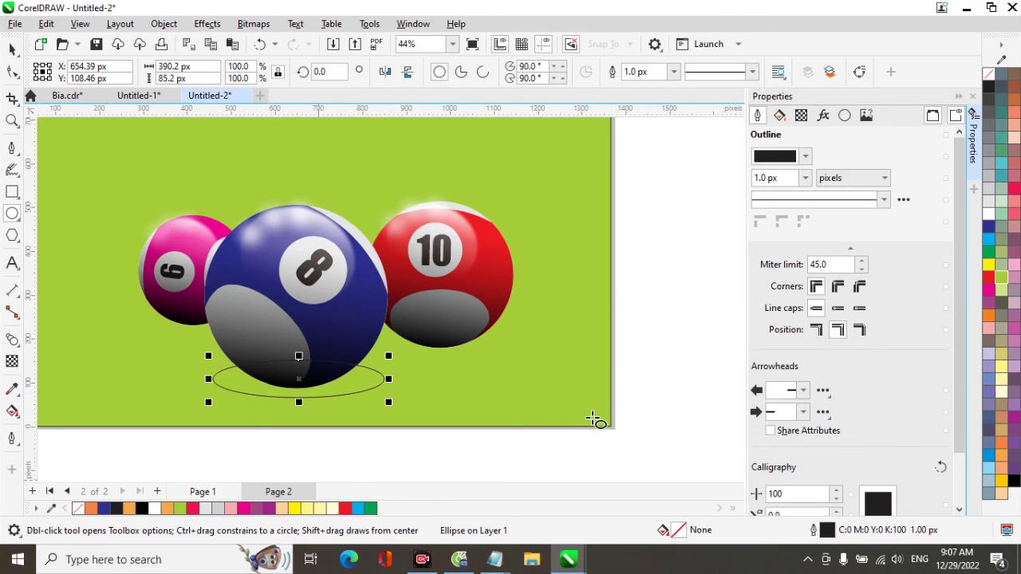
left_click(1001, 278)
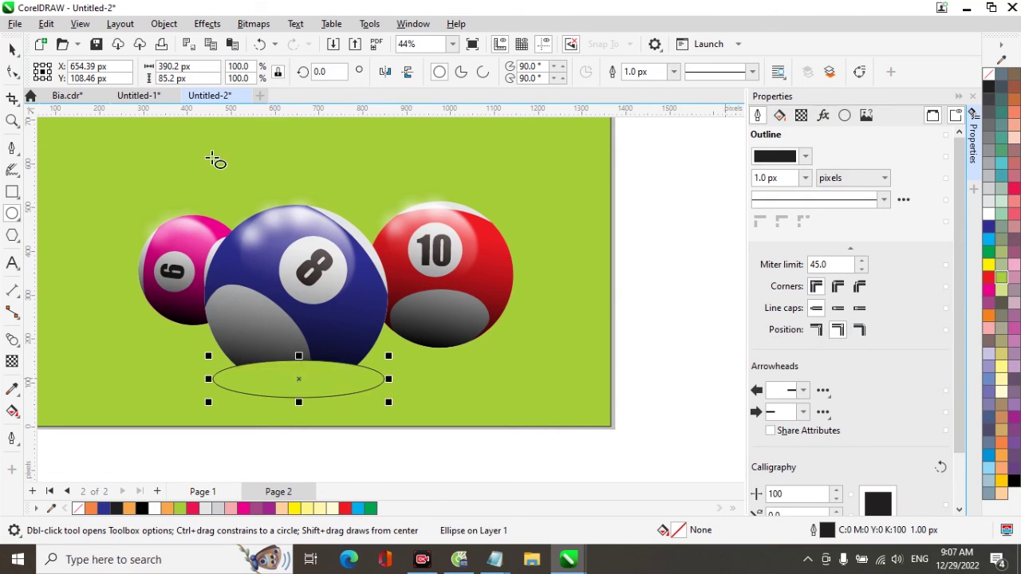
left_click(13, 50)
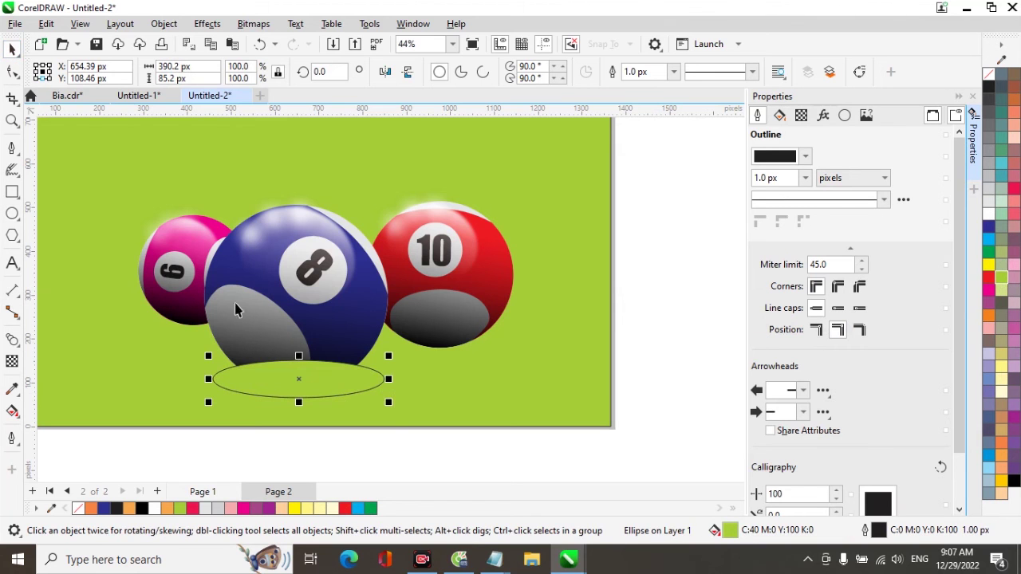
left_click_drag(389, 403, 320, 395)
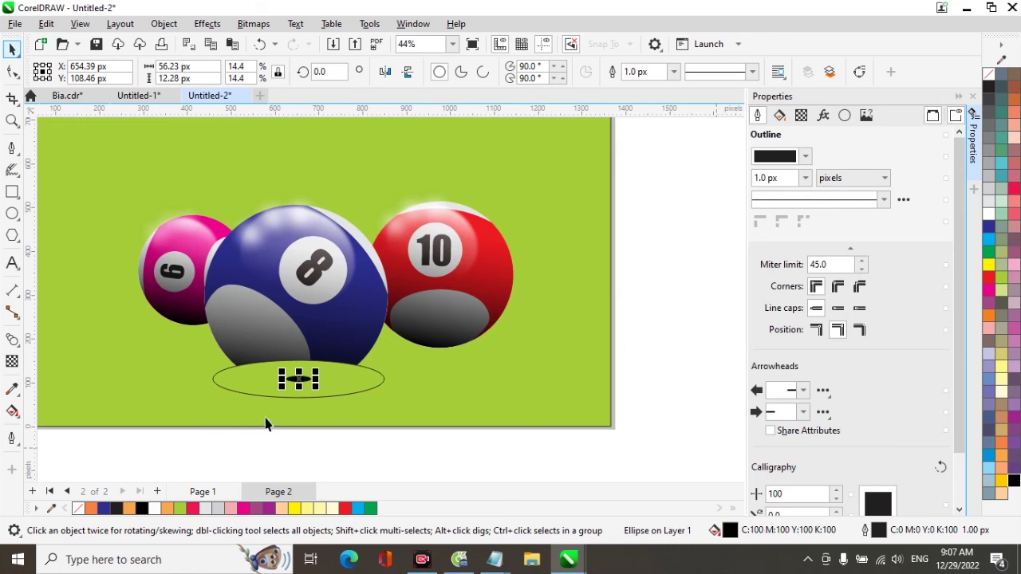
- Blend the small black ellipse into the large yellow-green one and remove the outline from the blend
left_click(12, 342)
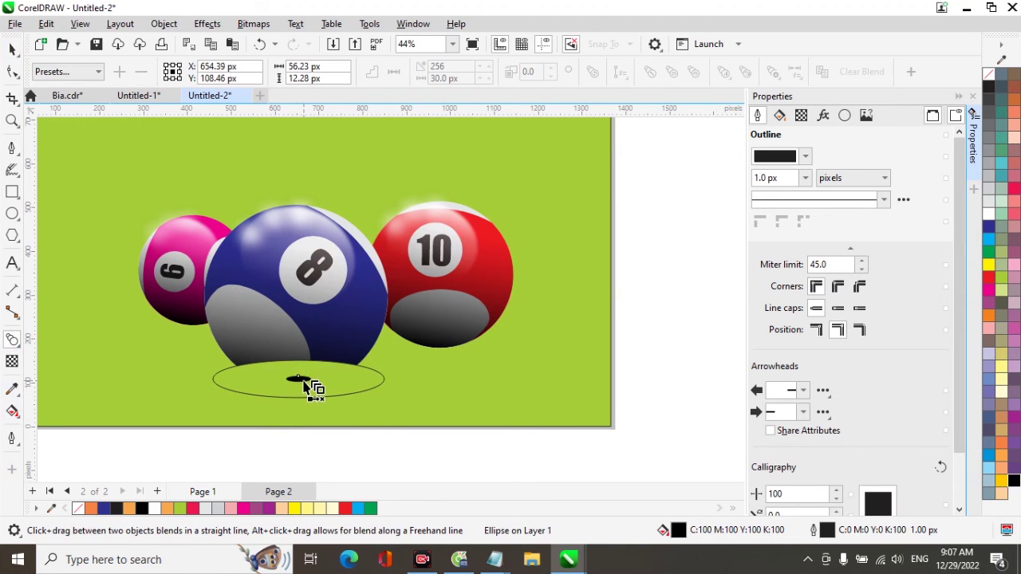
left_click_drag(304, 383, 319, 405)
key("space")
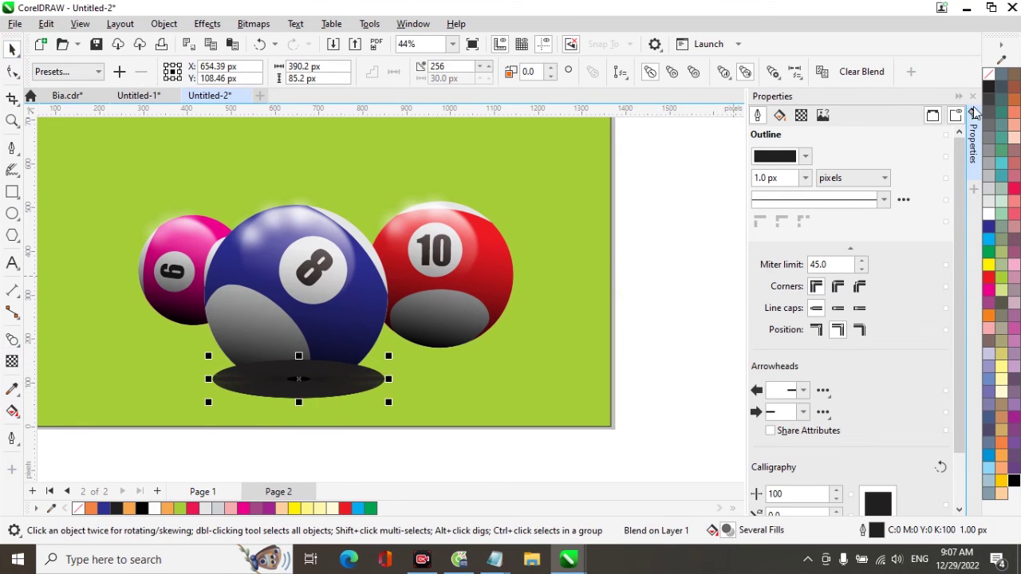
right_click(989, 74)
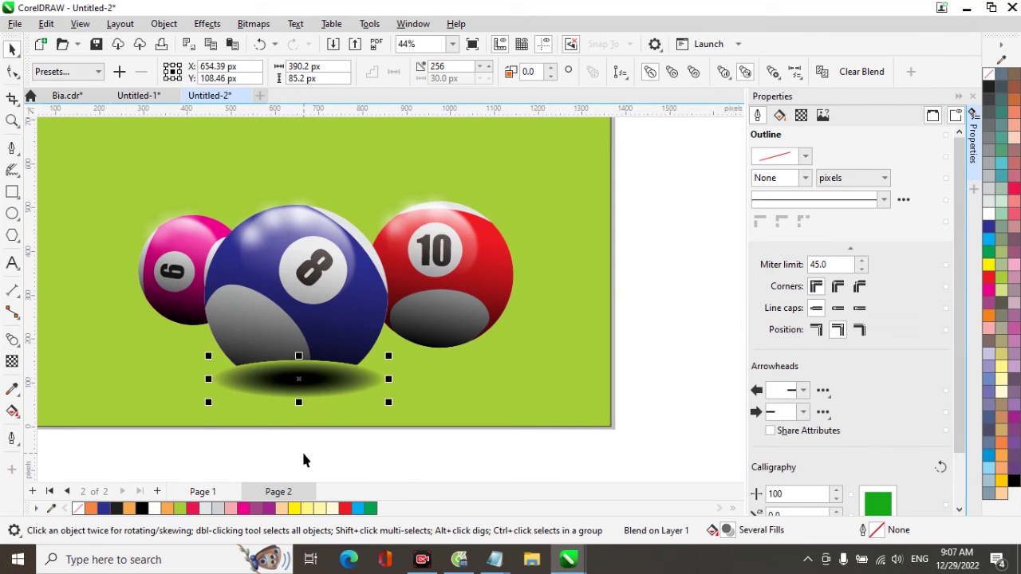
- Show the start object of the shadow blend to check its fill colour
key("z")
left_click_drag(189, 336, 388, 432)
key("Escape")
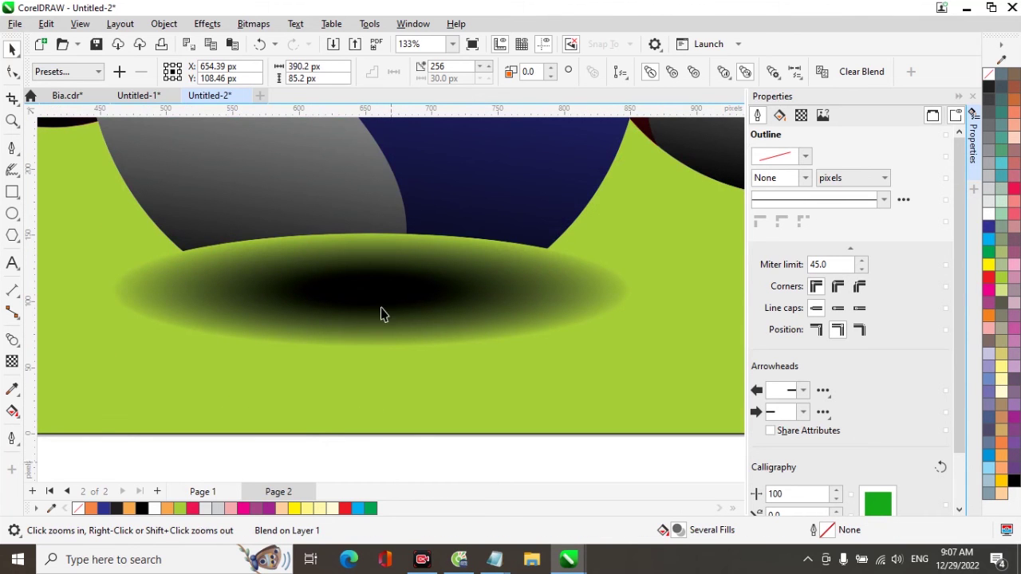
key("space")
left_click(499, 312)
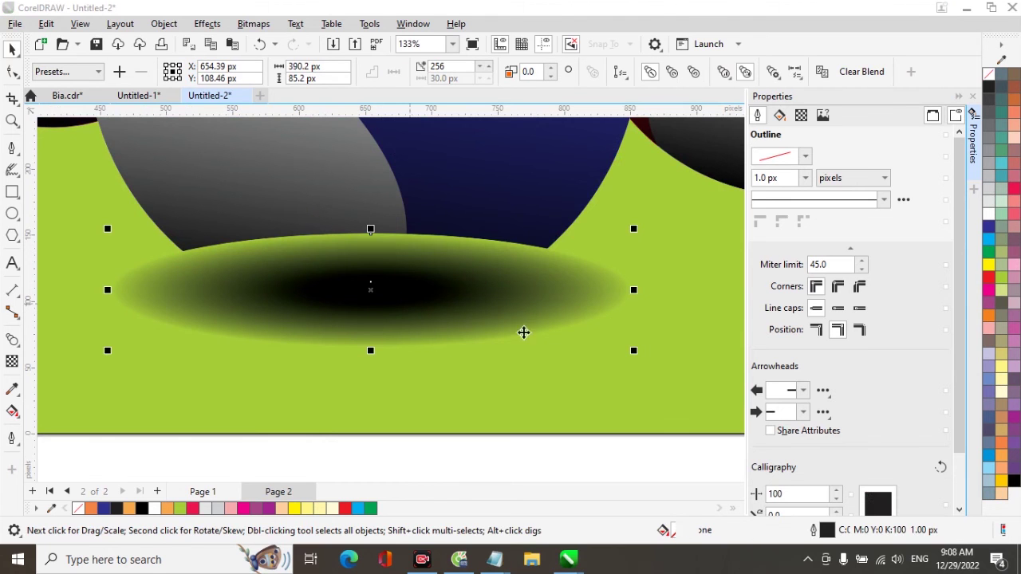
left_click(800, 76)
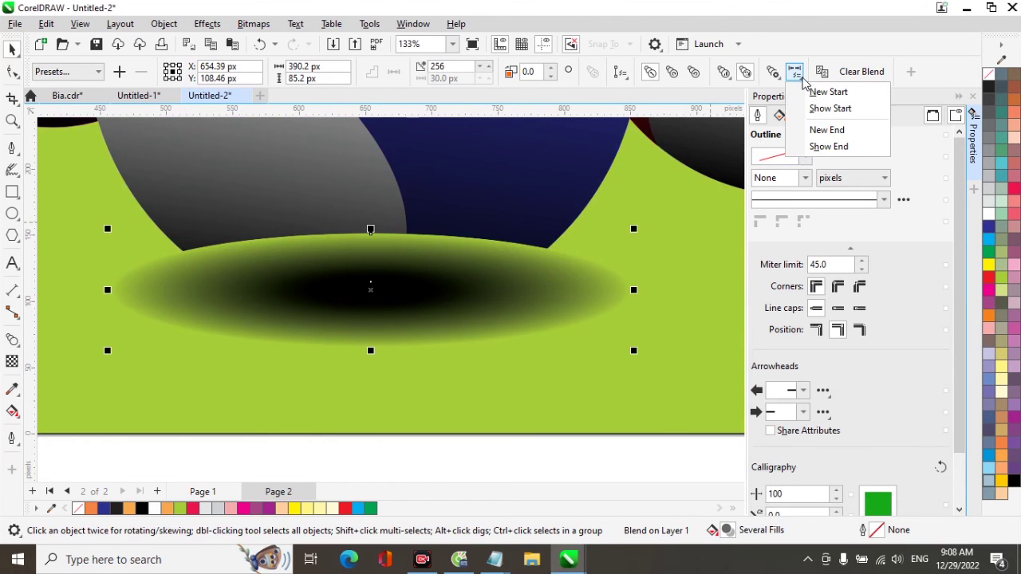
left_click(828, 109)
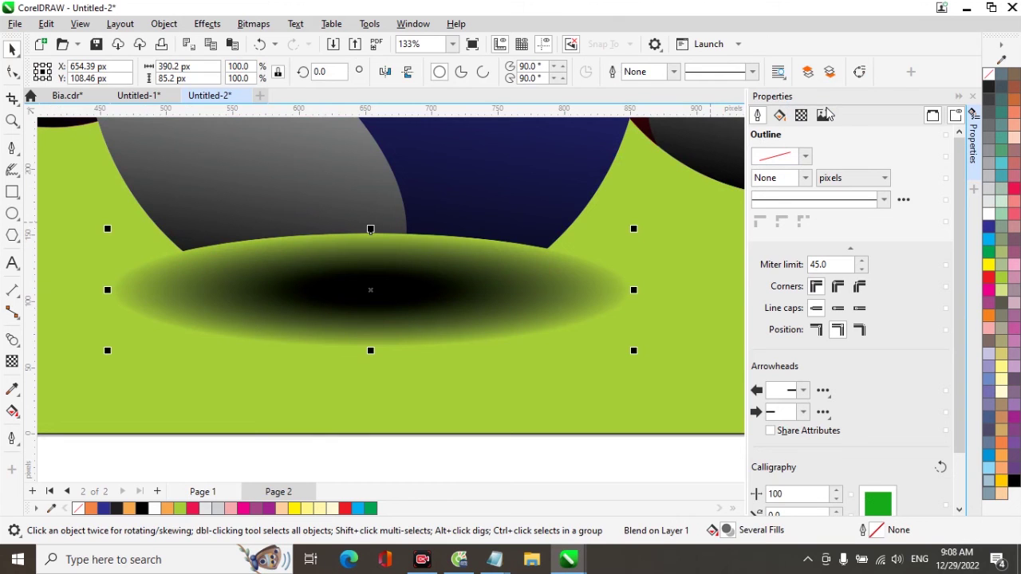
left_click(521, 299)
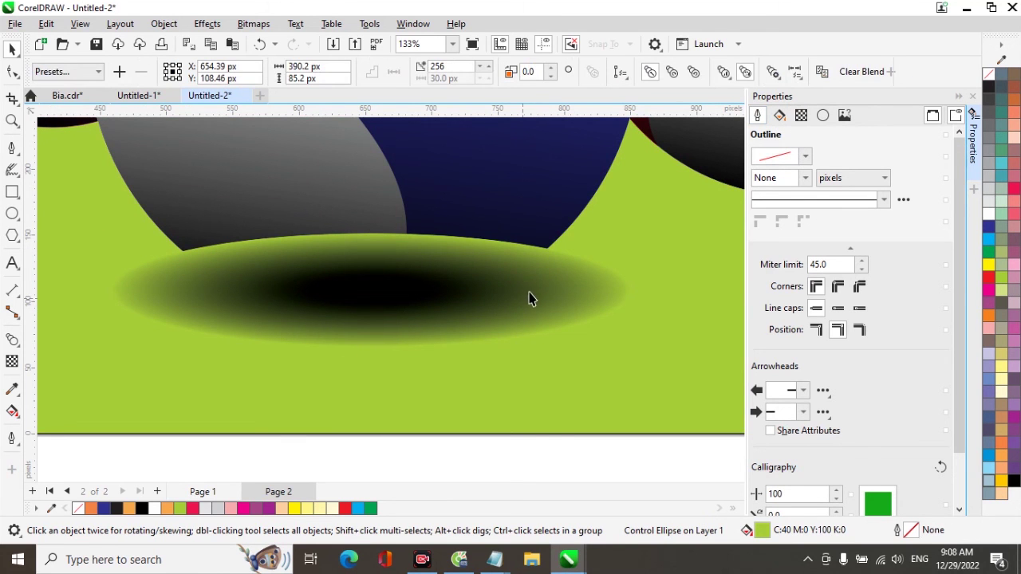
- Select the blend's end object, the small black ellipse, and tint its fill slightly with the background's yellow-green
left_click(799, 75)
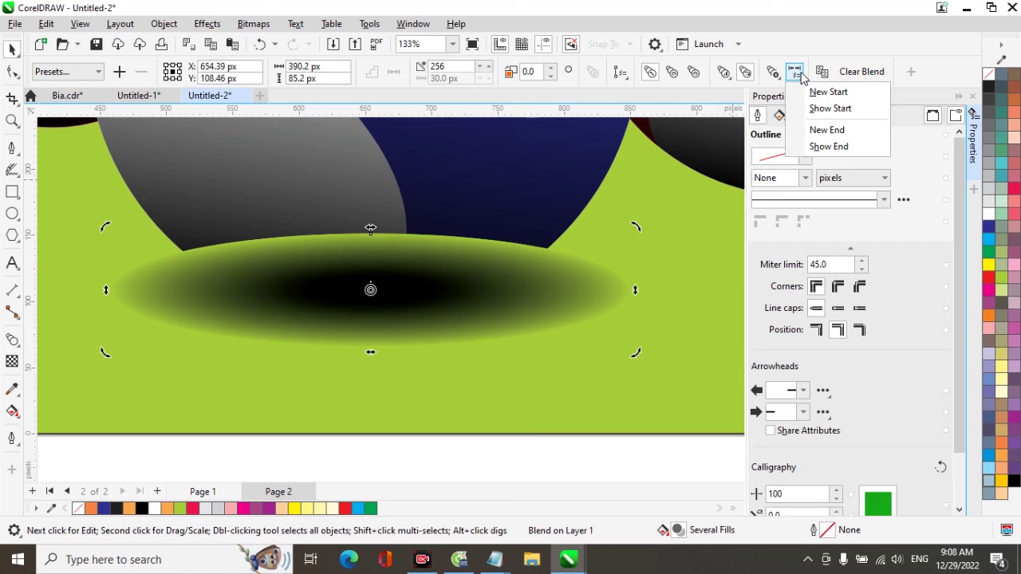
left_click(833, 148)
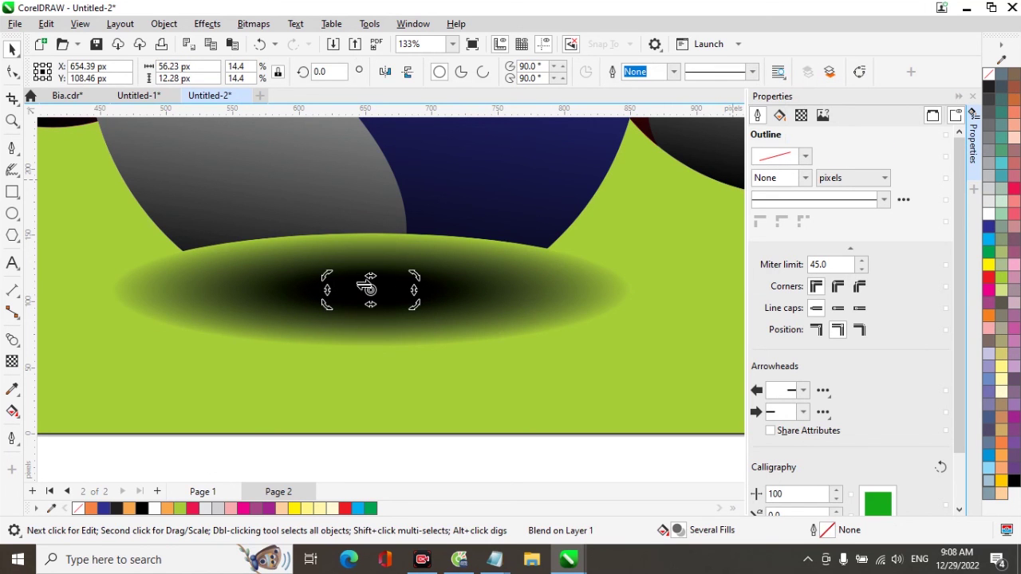
left_click(374, 292)
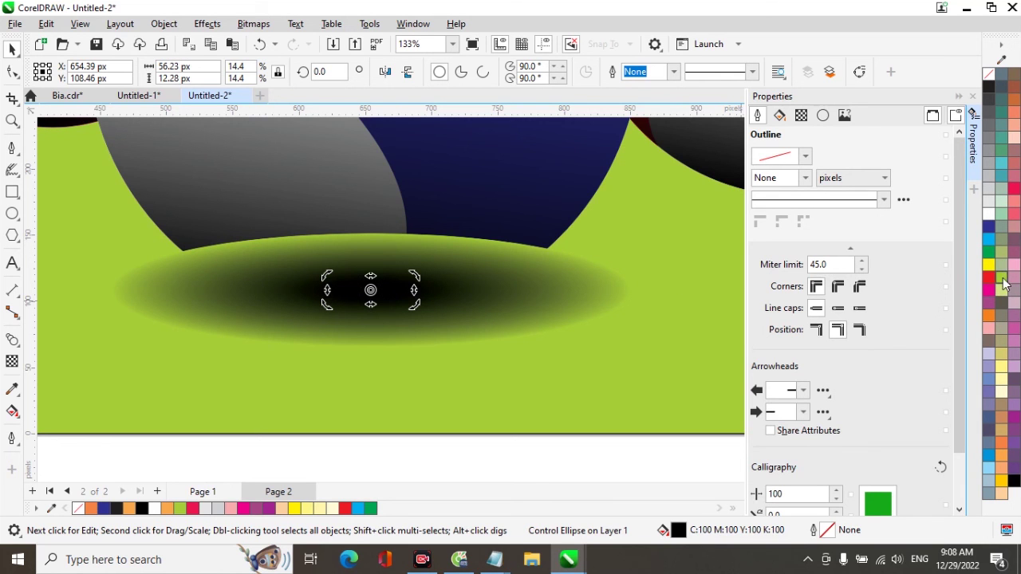
left_click(624, 472)
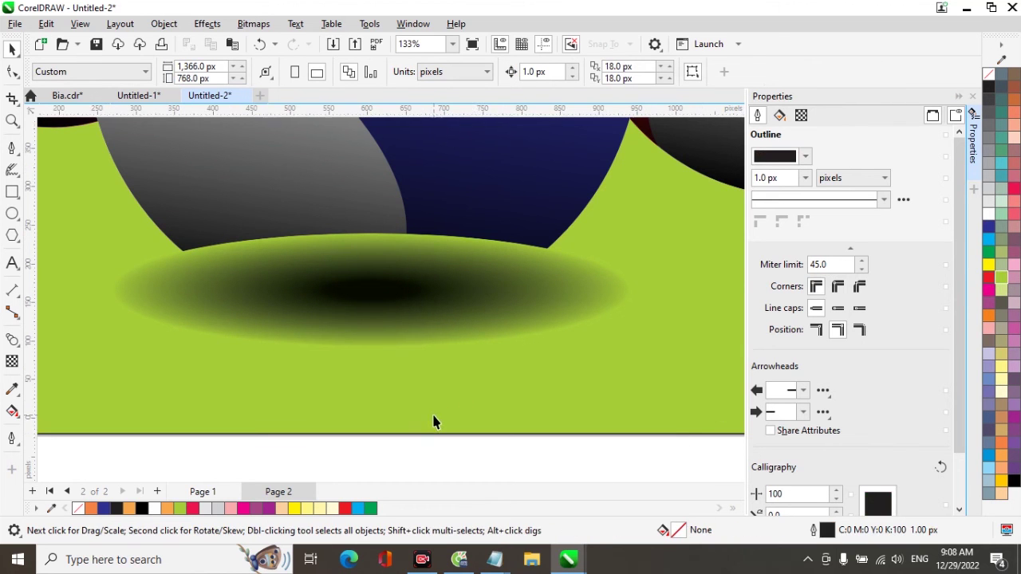
- Send the shadow blend behind the blue ball and shift it slightly down to about X 647, Y 88 px
scroll(433, 421, "down", 1)
left_click_drag(245, 437, 597, 297)
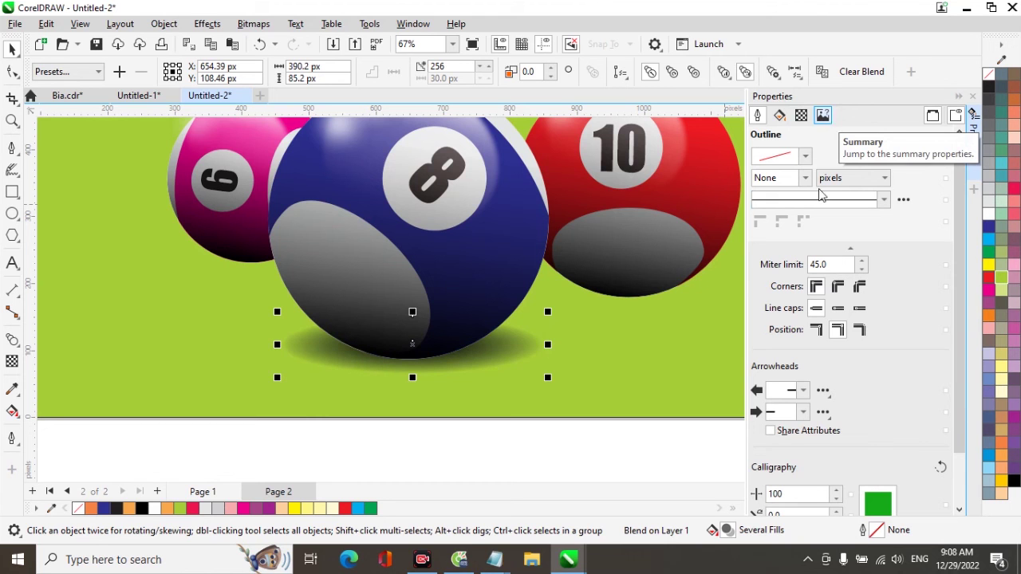
left_click_drag(481, 353, 482, 367)
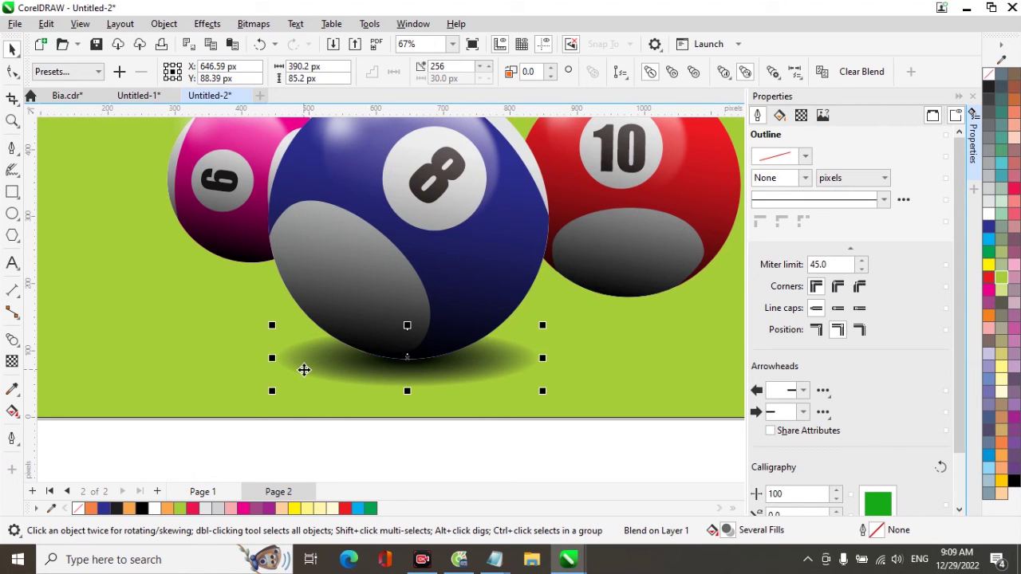
- Place a copy of the shadow, scaled to about 267 × 58 px, under the magenta ball and order it behind the ball but above the background
left_click_drag(431, 350, 270, 274)
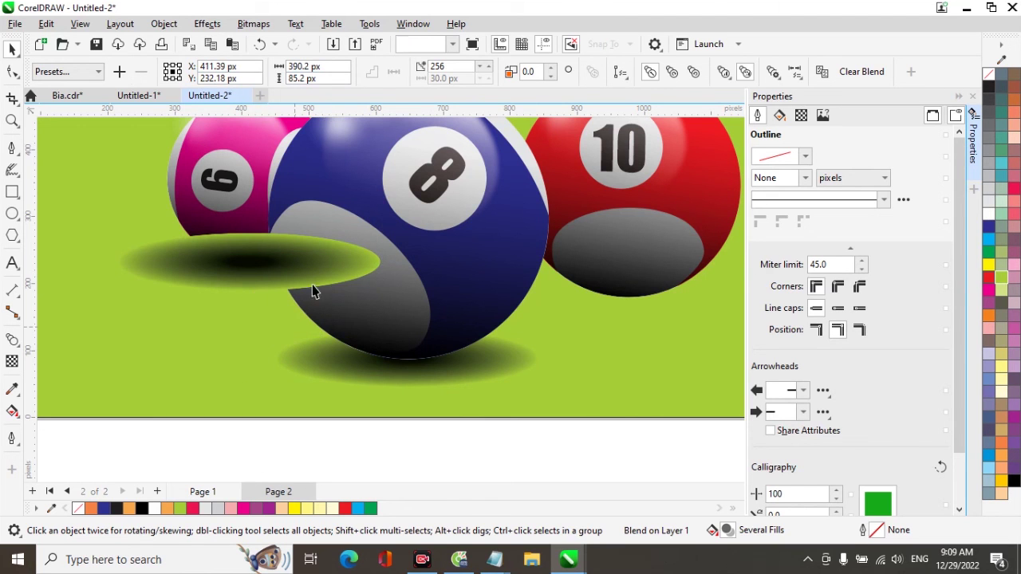
left_click(335, 271)
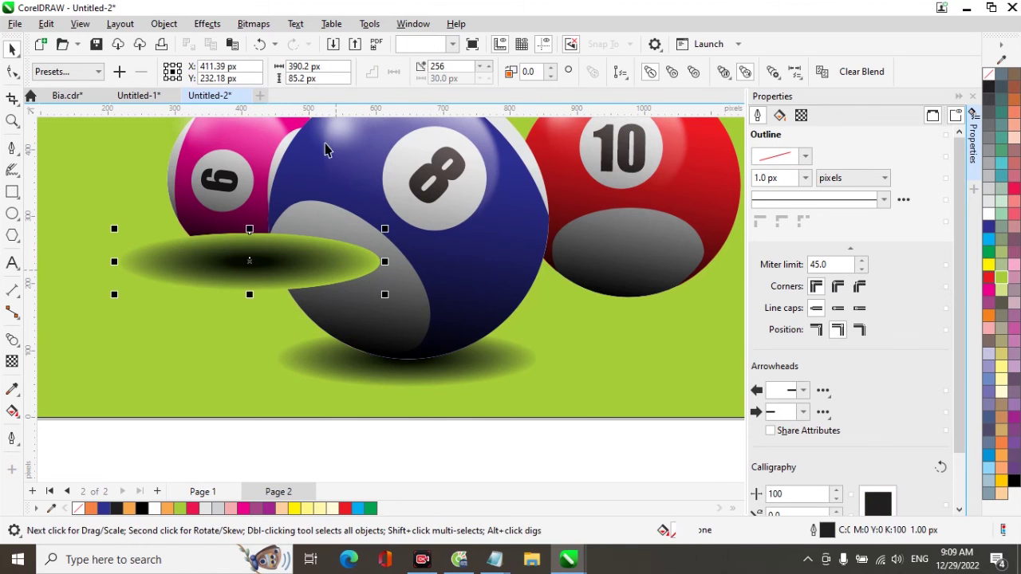
key("Tab")
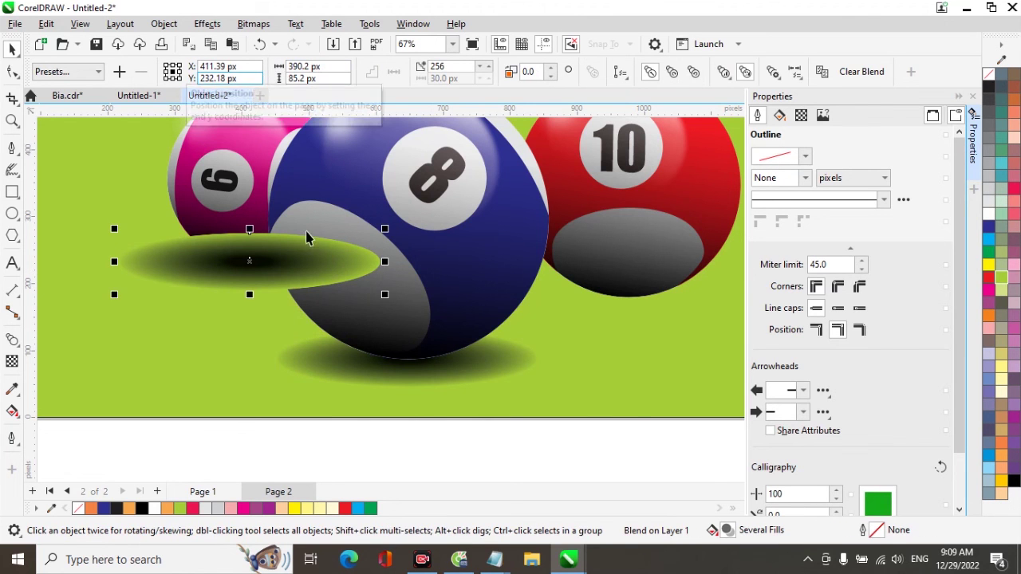
left_click_drag(387, 227, 349, 234)
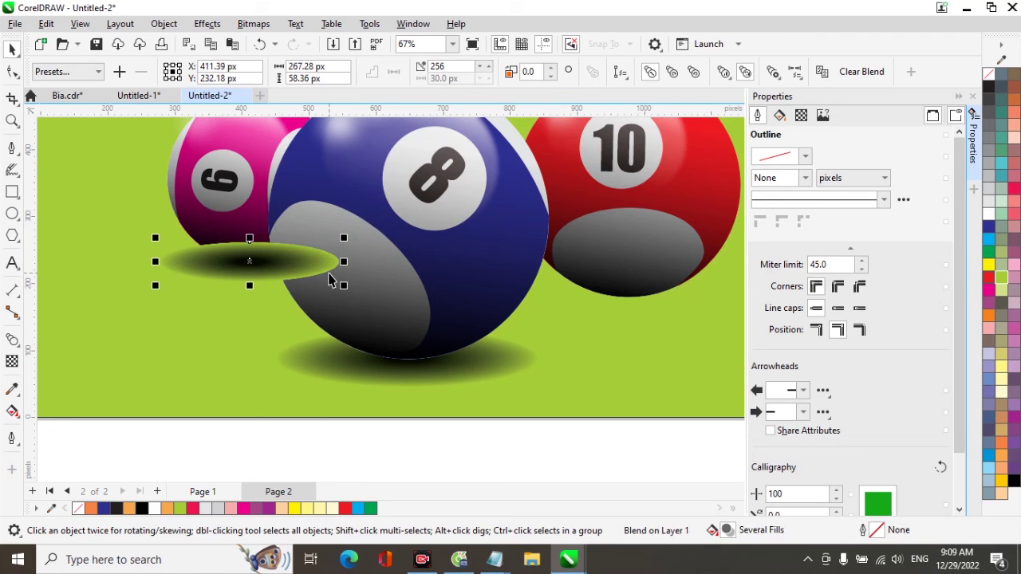
key("shift+Page_Down")
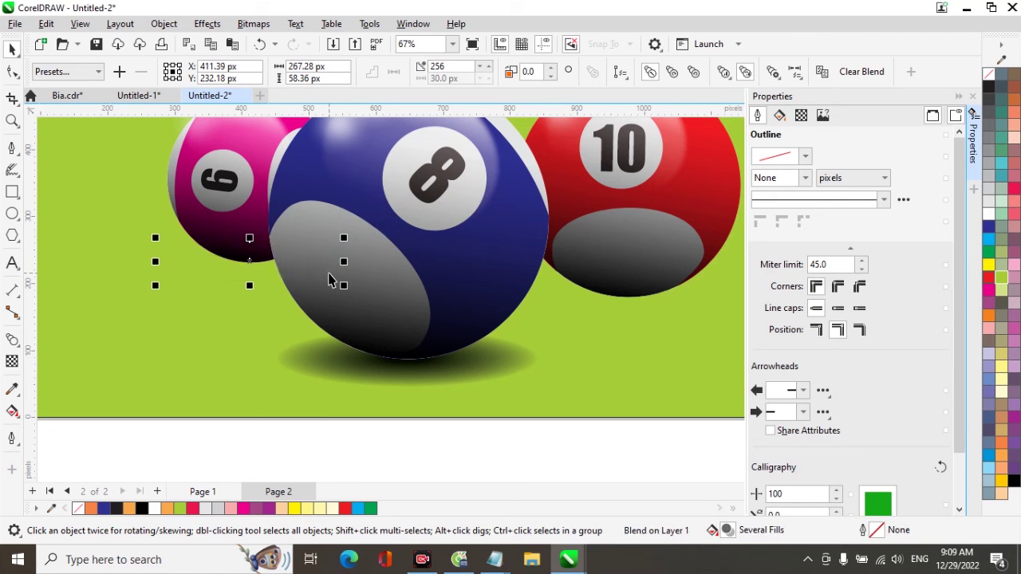
key("ctrl+Page_Up")
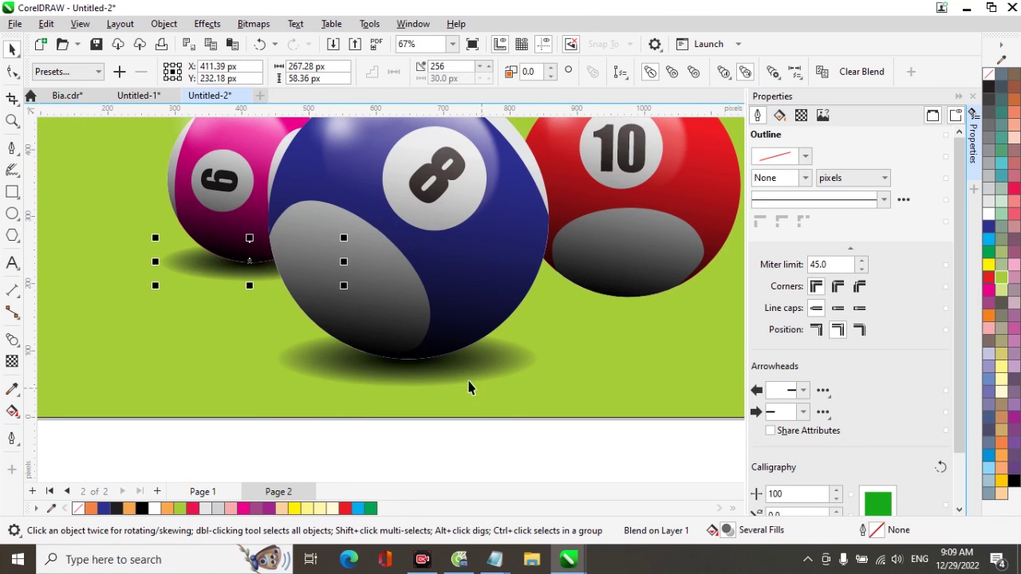
- Place another shadow copy, scaled to about 322 × 70 px, under the red ball and order it behind the ball but above the background
key("Tab")
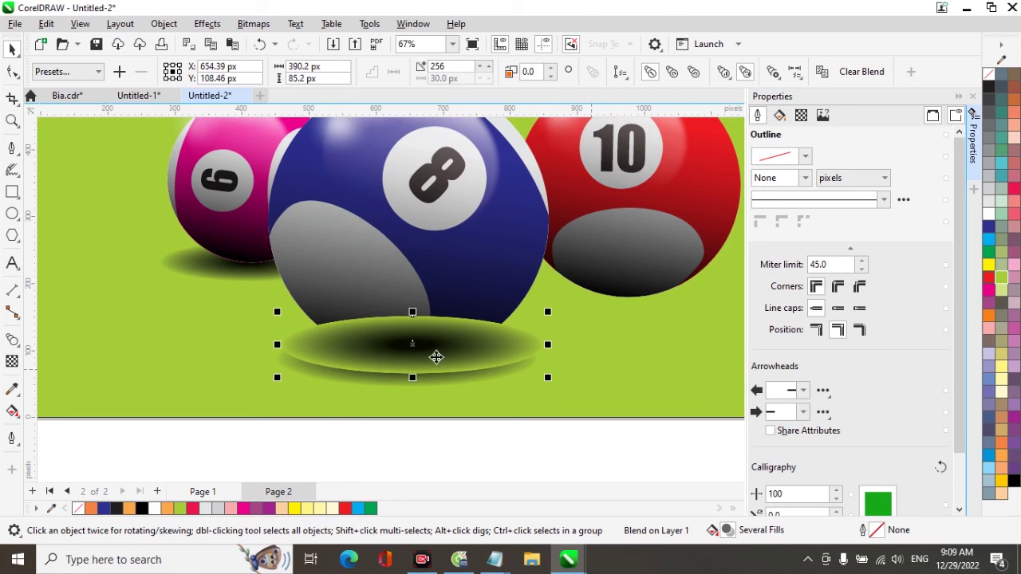
left_click_drag(433, 353, 648, 304)
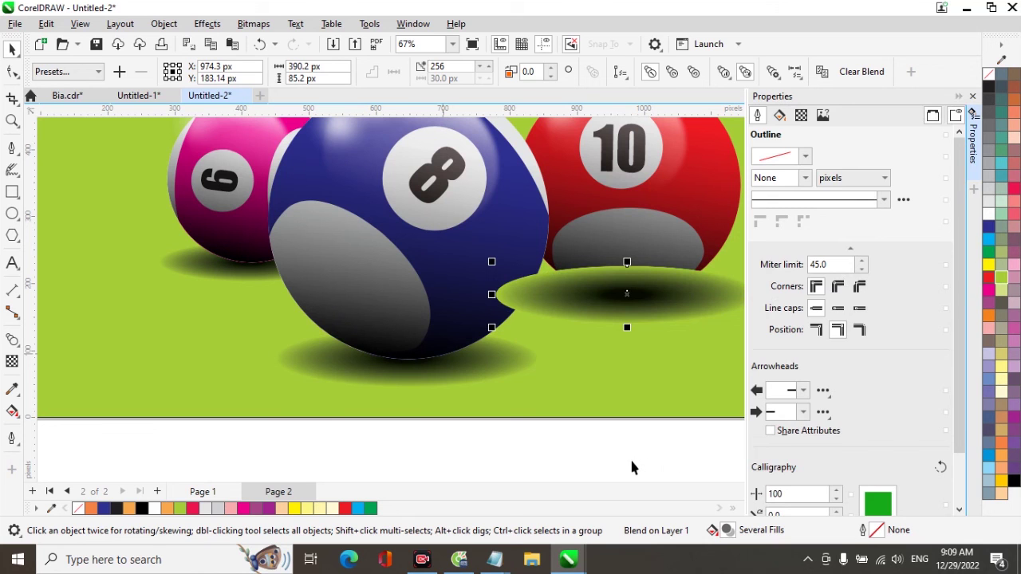
key("alt+Return")
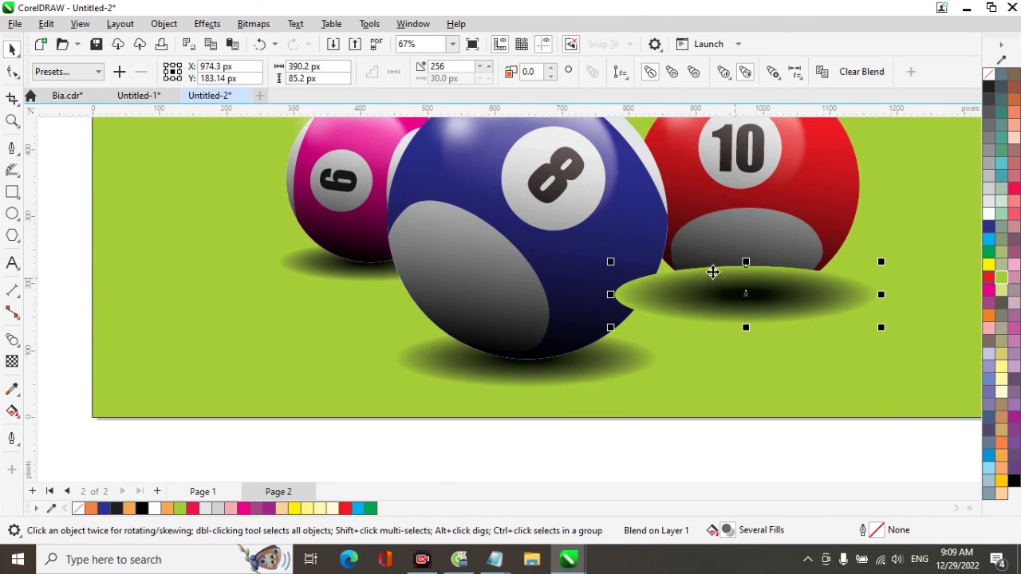
left_click_drag(610, 262, 633, 266)
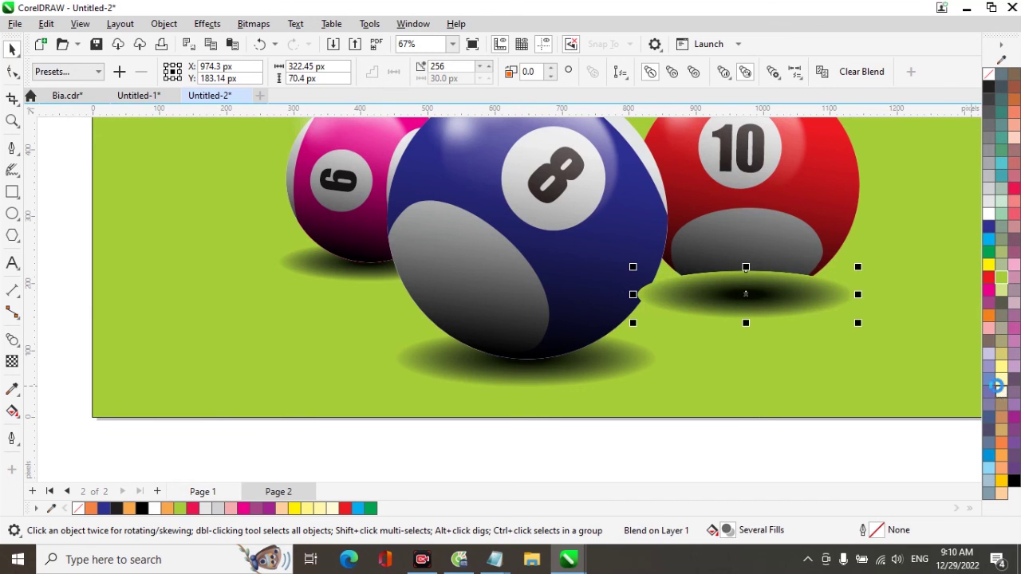
key("shift+Page_Down")
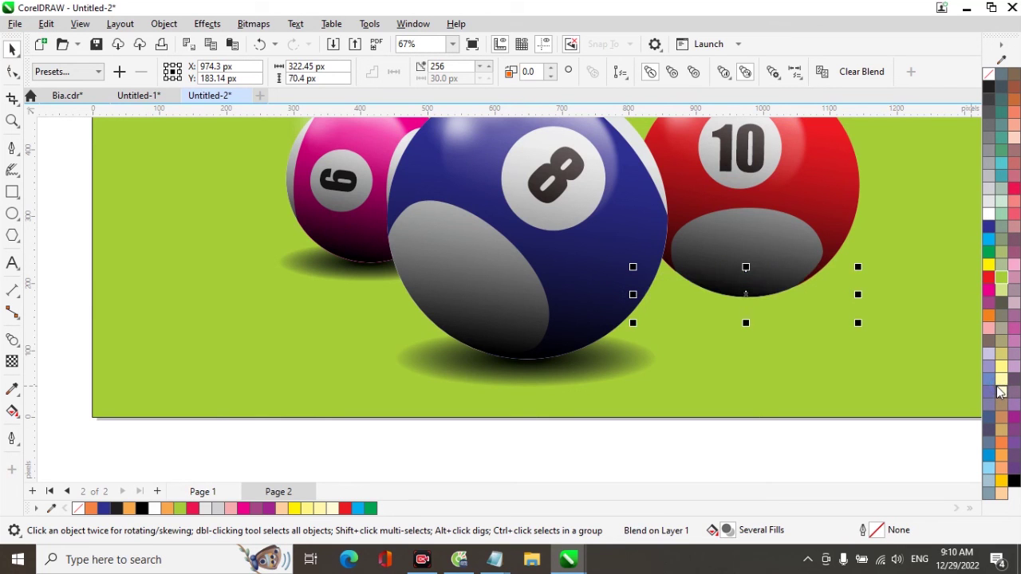
key("ctrl+z")
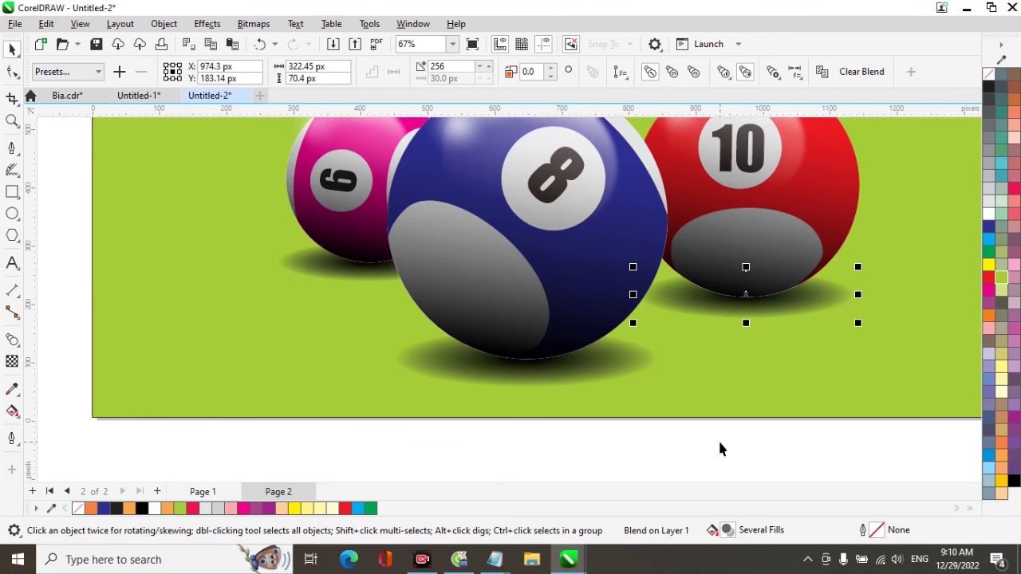
scroll(720, 449, "down", 1)
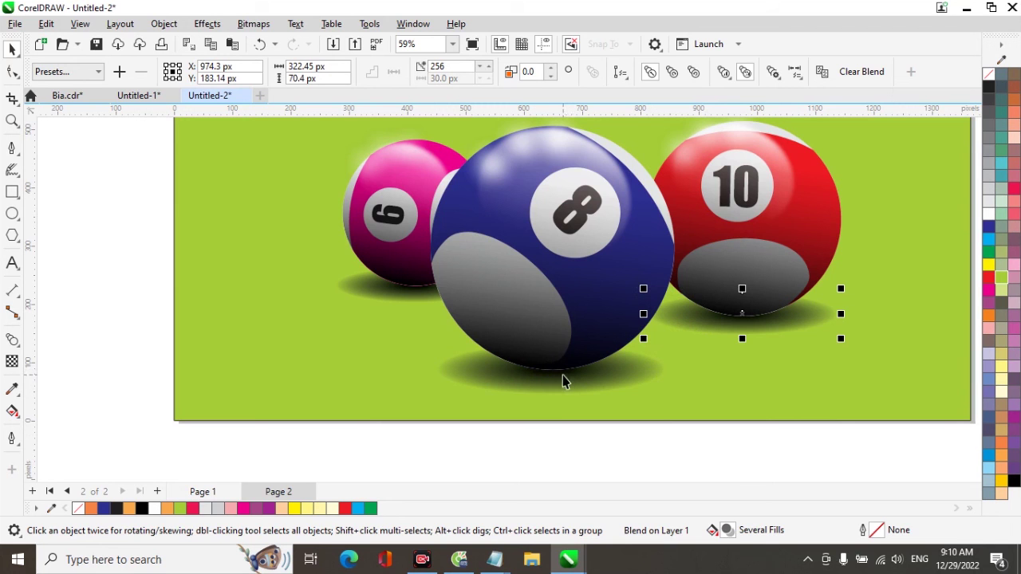
- Select the black shading ellipse inside the blue ball's group and enlarge it to 420 × 420 px to cover the ball's edge
left_click(585, 464)
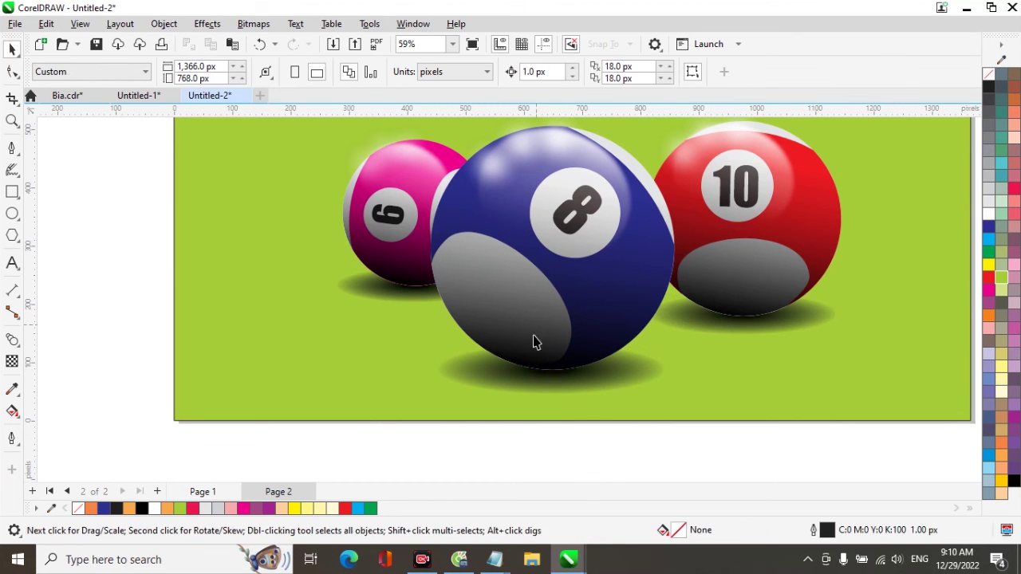
left_click(519, 346)
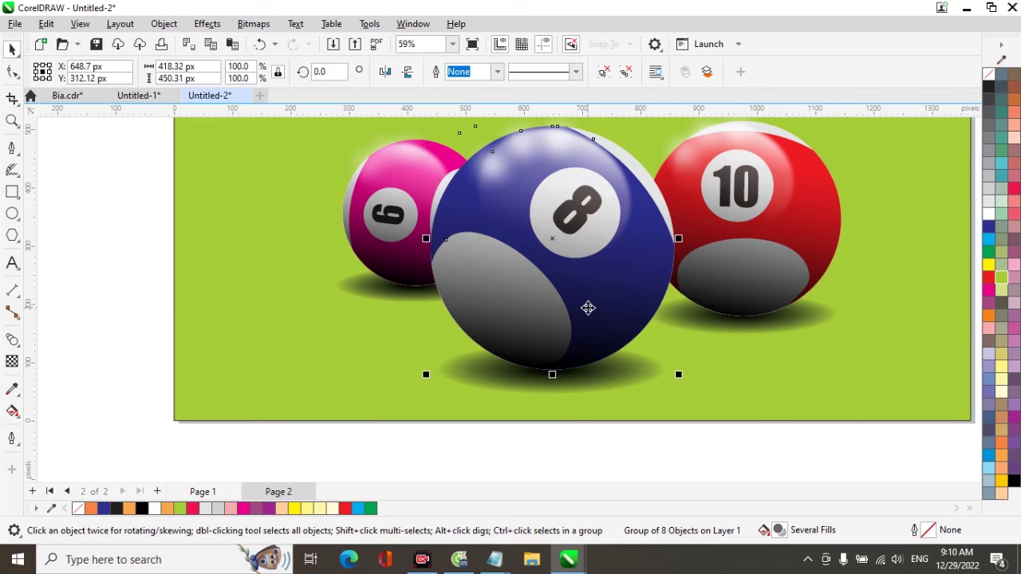
left_click(601, 435)
left_click(528, 345)
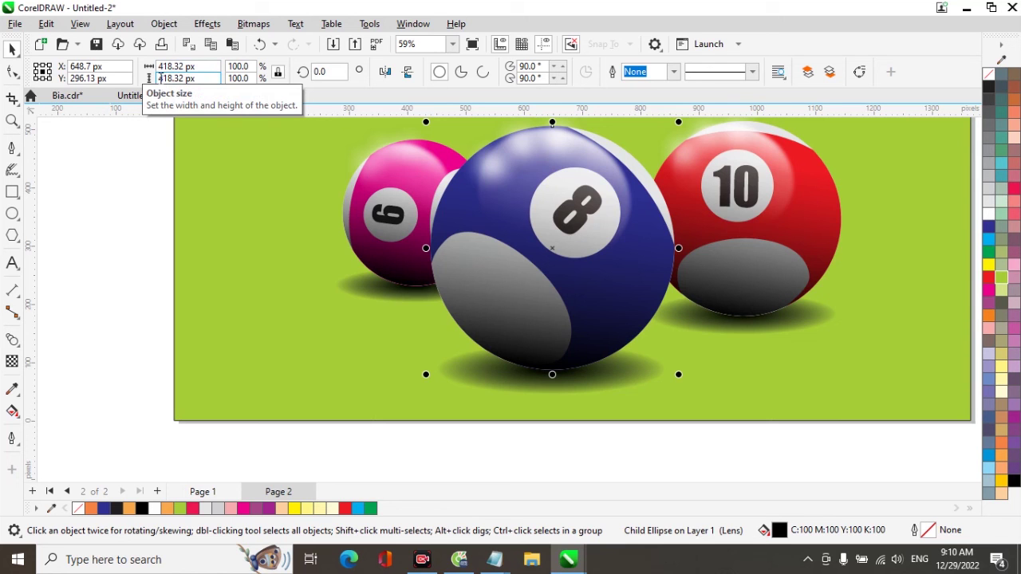
left_click_drag(160, 78, 203, 78)
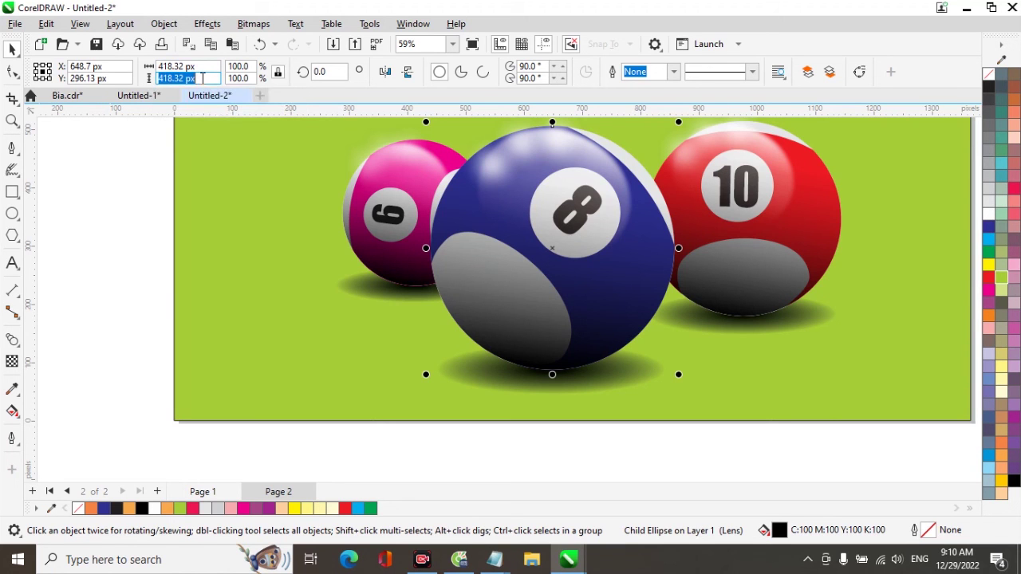
type("419")
key("Return")
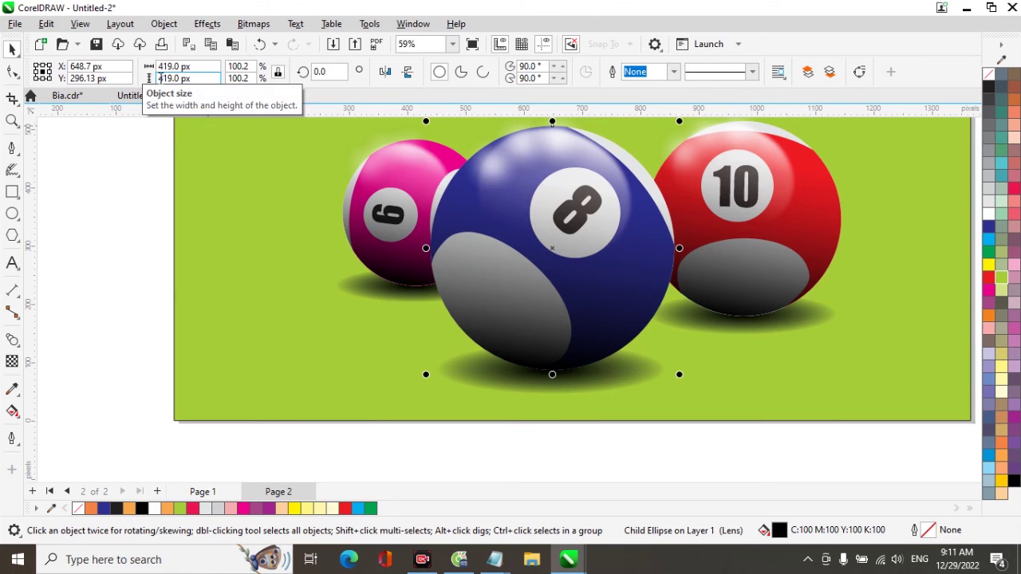
left_click_drag(159, 78, 193, 78)
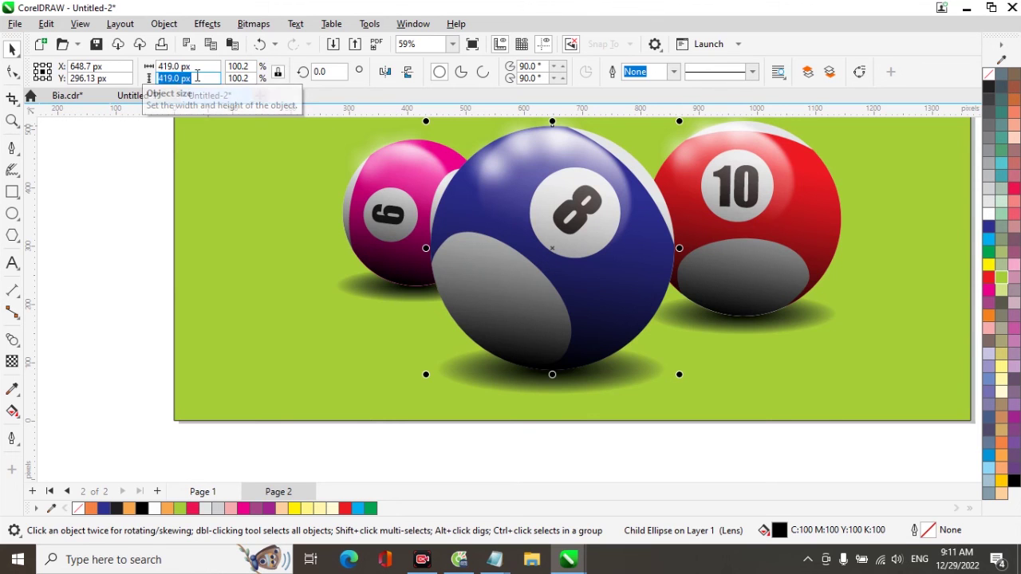
type("420")
key("Return")
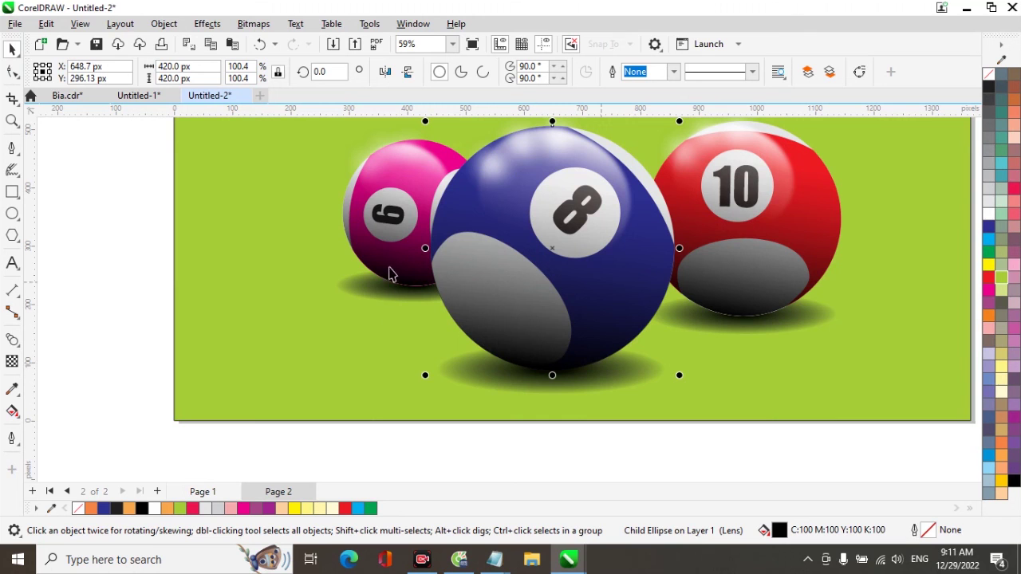
- Select the black shading ellipse inside the red ball's group and set its size to 336 × 336 px
left_click(749, 306)
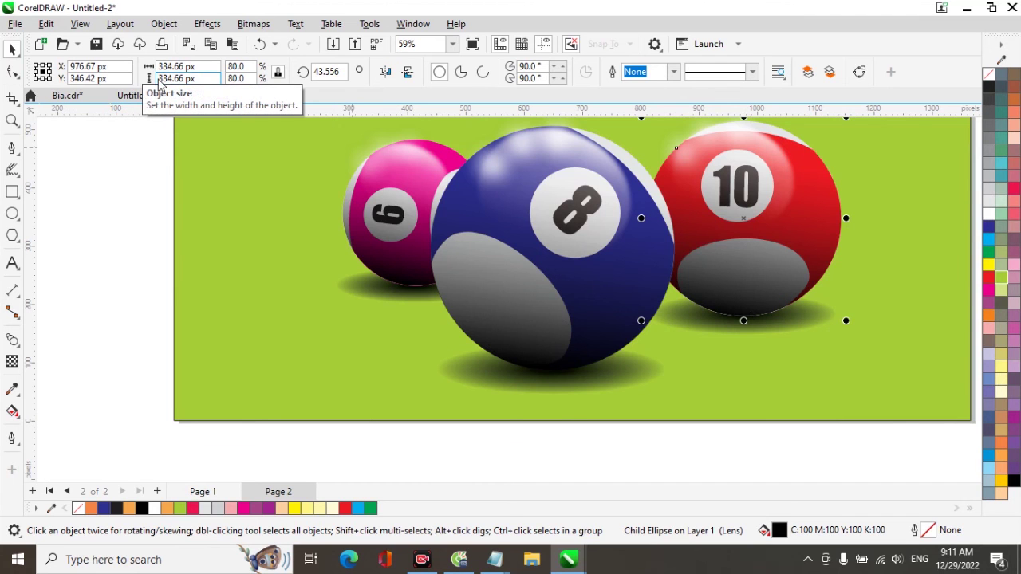
double_click(159, 79)
type("336")
key("Return")
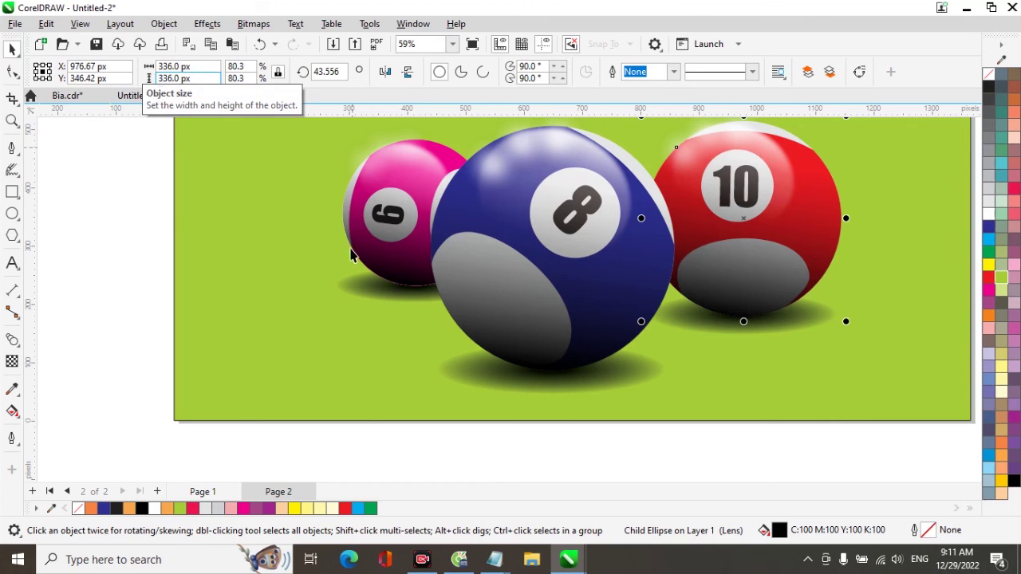
- Select the magenta ball's black shading ellipse, set its height to 253 px with proportions locked, and deselect it
left_click(403, 276)
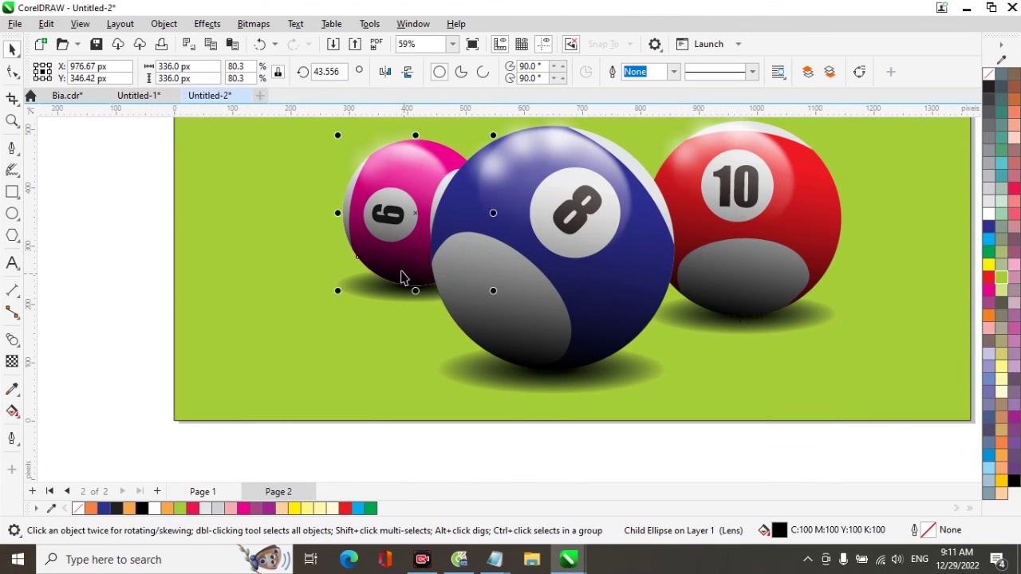
double_click(164, 78)
type("5")
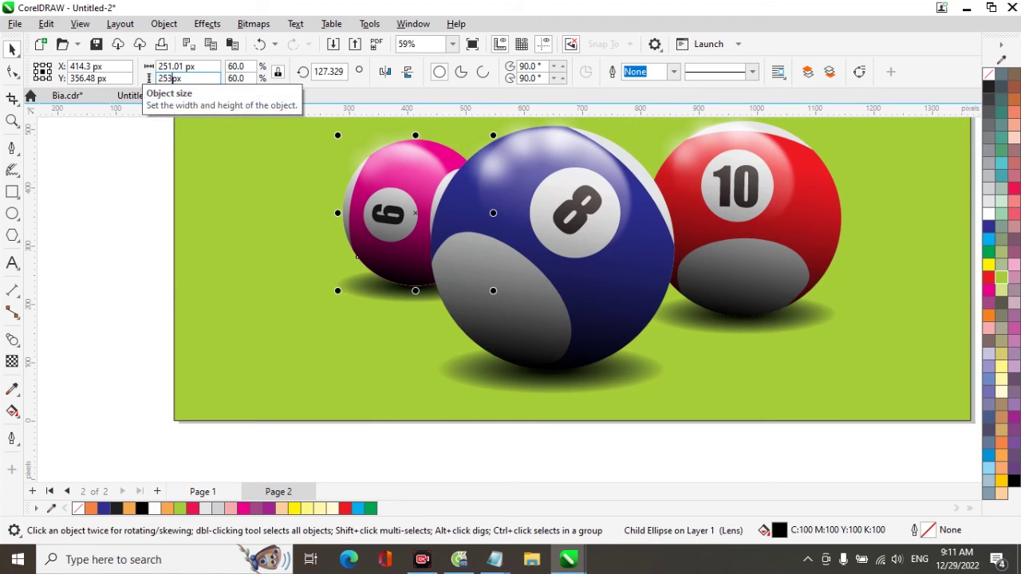
left_click(526, 470)
- Apply a linear fountain fill from yellow-green to white to the background rectangle using the Interactive Fill tool
scroll(526, 469, "down", 1)
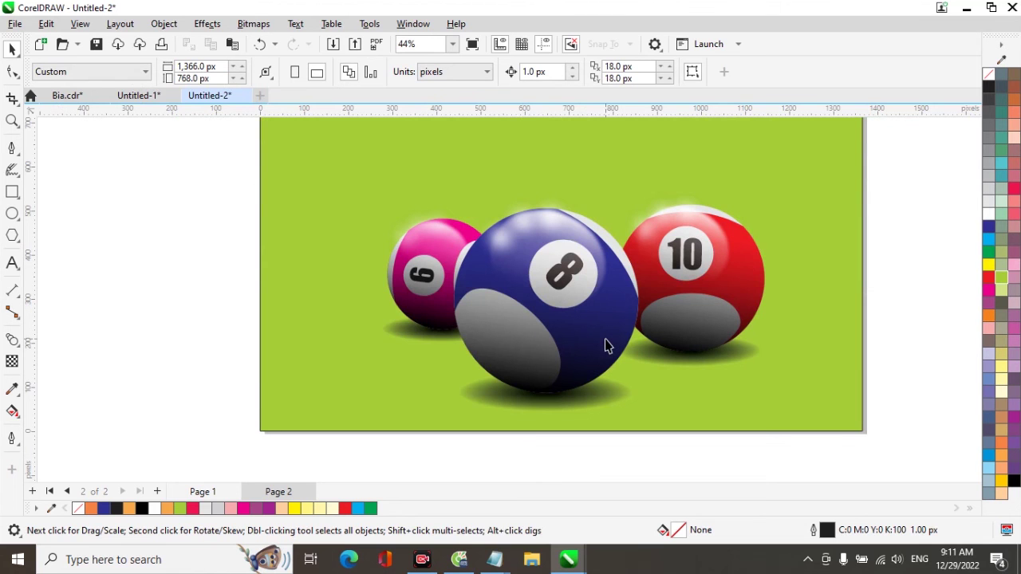
key("shift+F4")
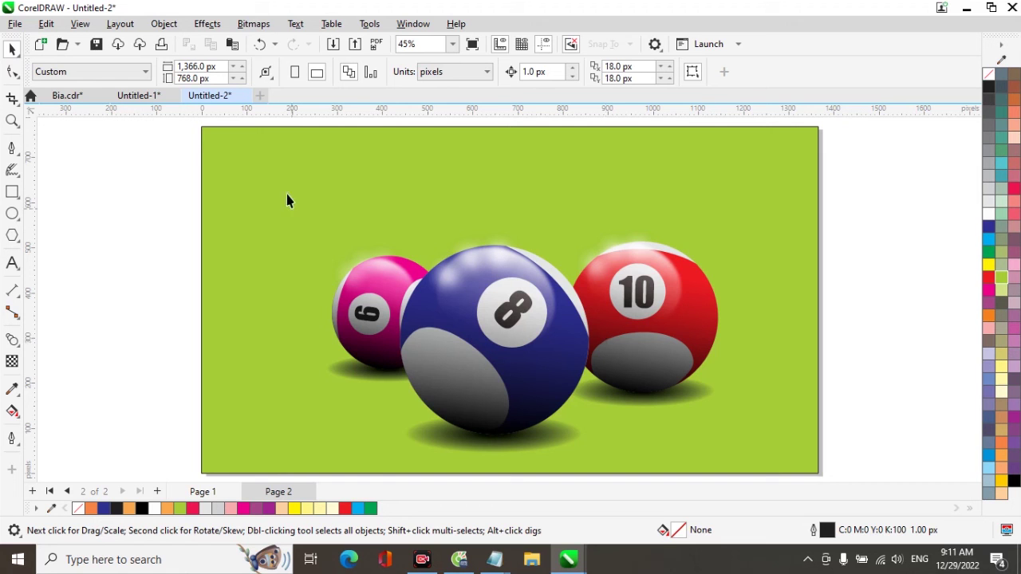
left_click(256, 201)
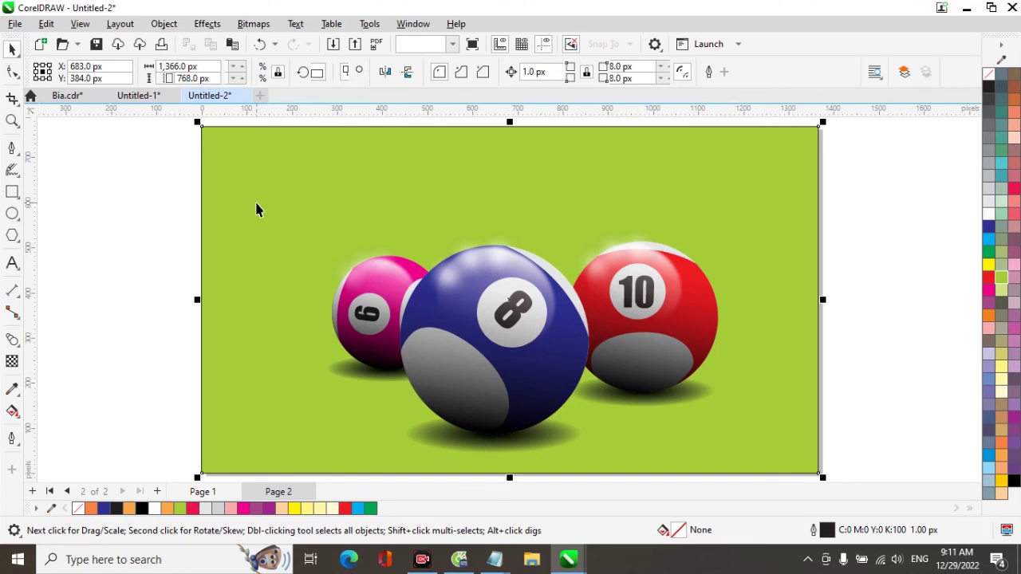
left_click(13, 411)
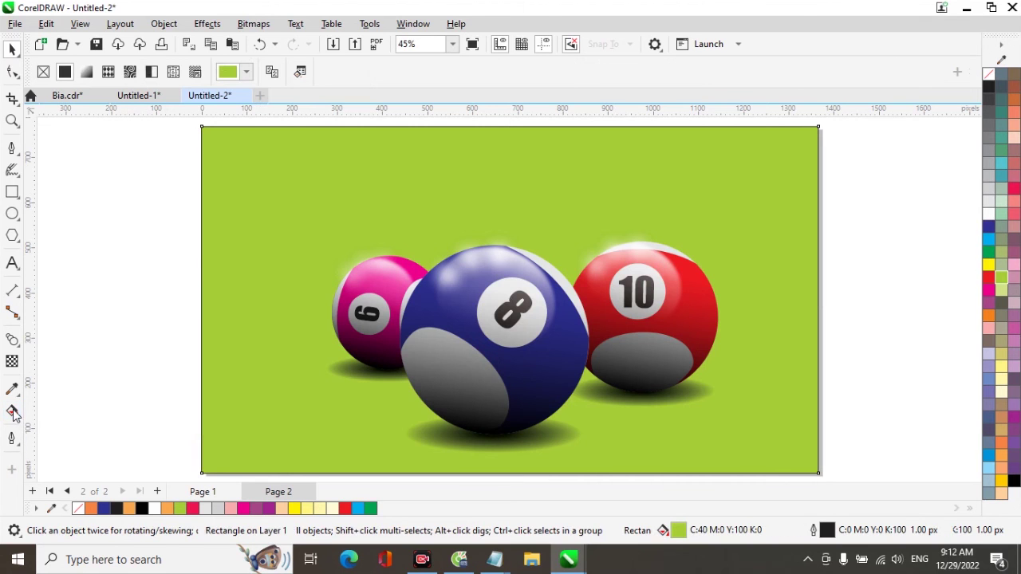
left_click(87, 74)
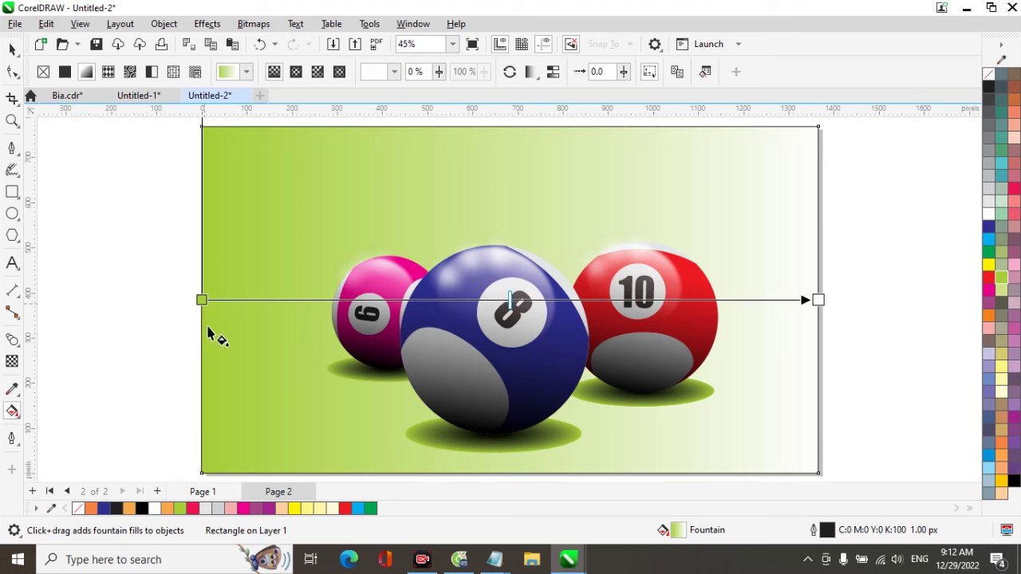
- Reorient the background gradient nearly vertically, with yellow-green starting behind the blue ball and white at the page's upper edge, and deselect
left_click_drag(201, 299, 519, 372)
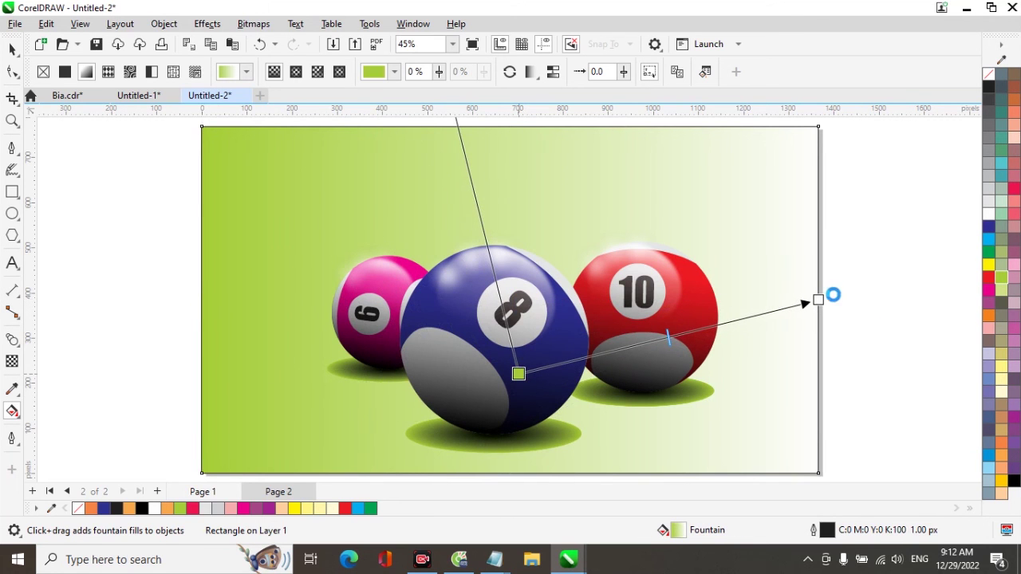
left_click_drag(815, 298, 514, 131)
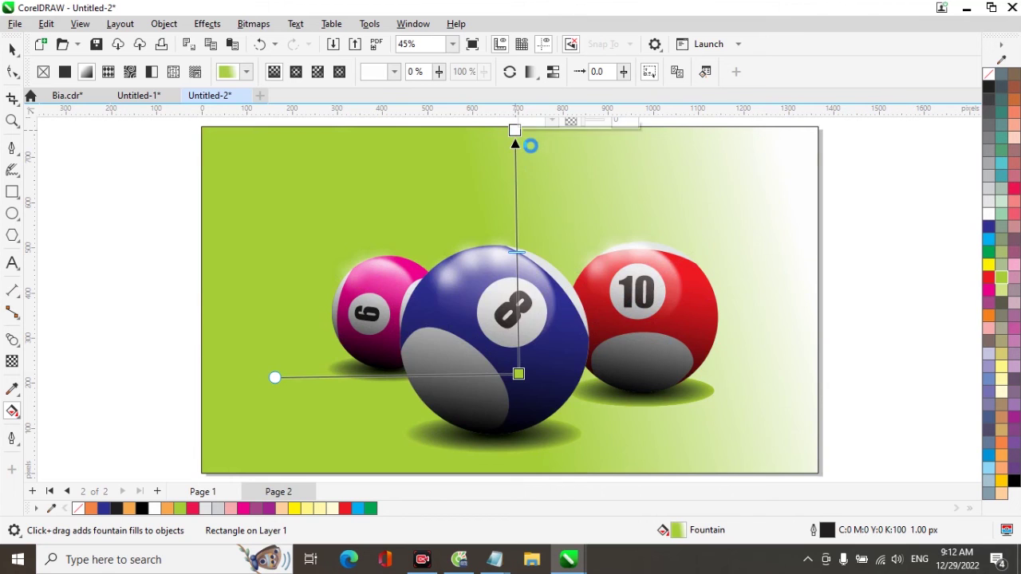
left_click_drag(515, 132, 535, 131)
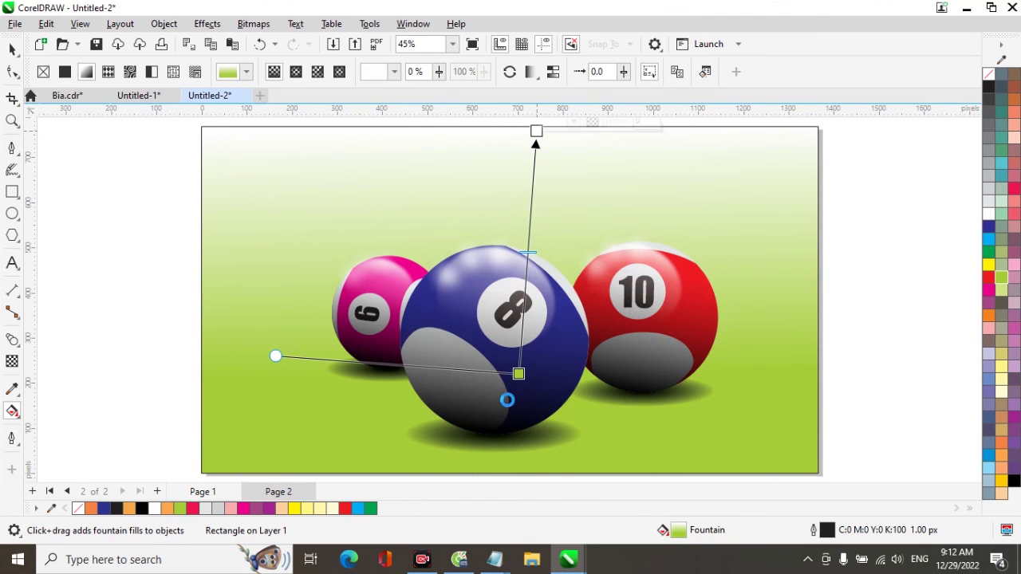
left_click_drag(519, 373, 518, 350)
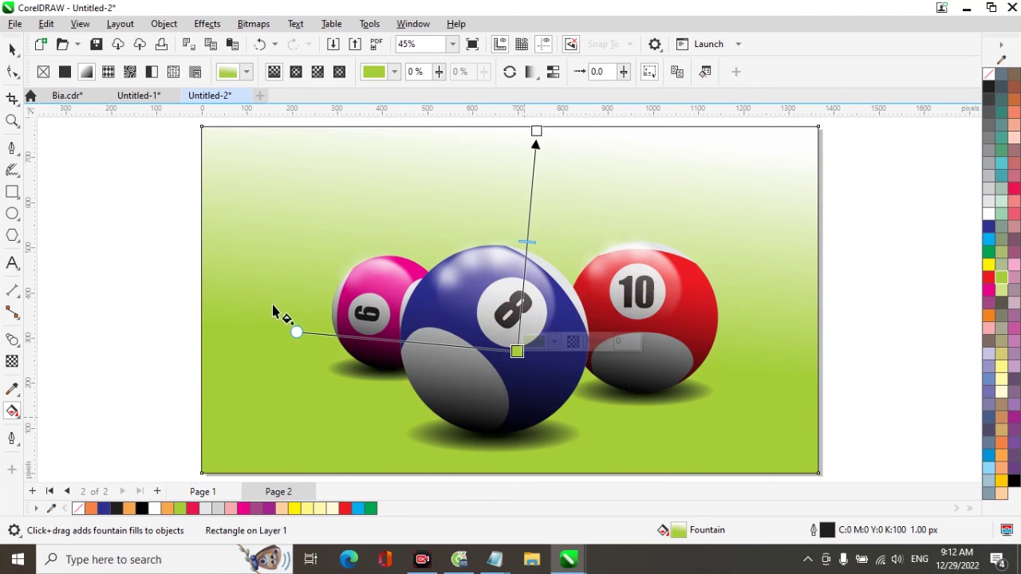
left_click(12, 49)
left_click(108, 277)
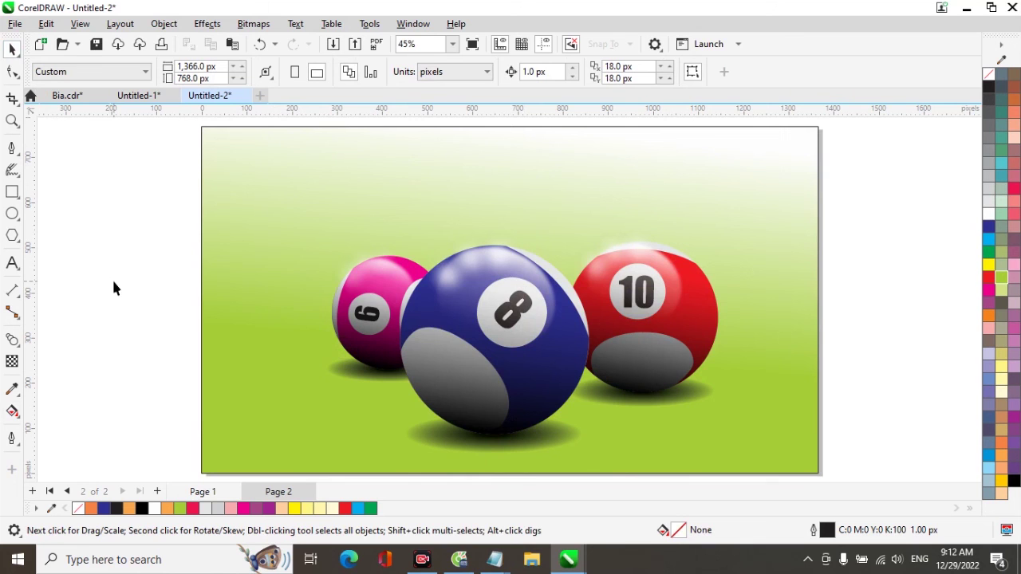